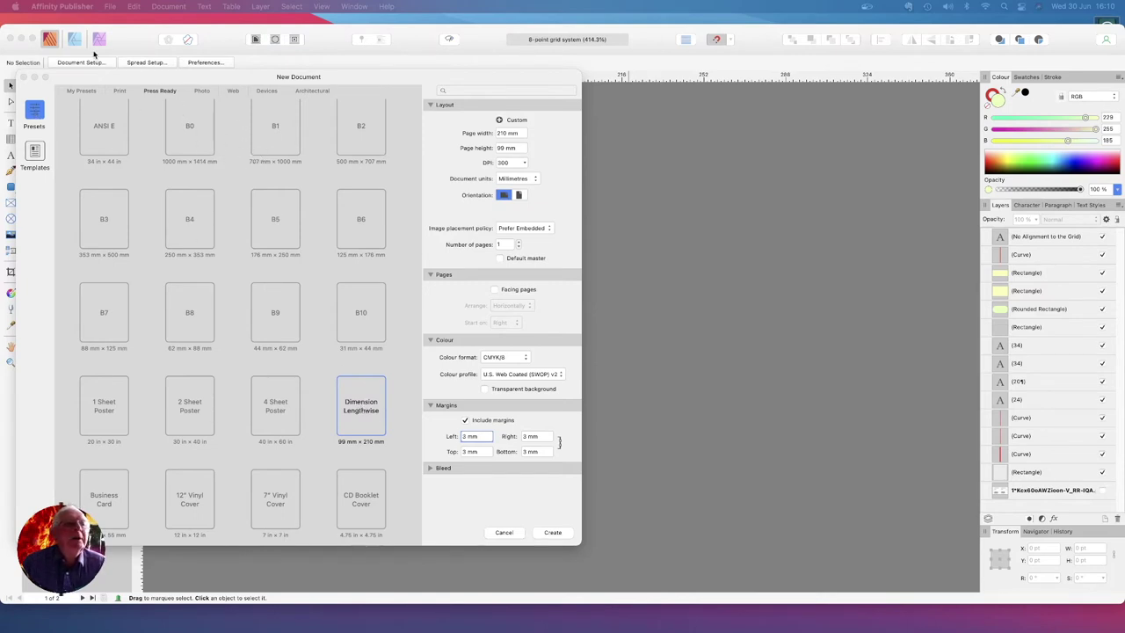
Dismiss the New Document dialog to get back to the two-page 8-point grid document
{"action": "key", "text": "Escape"}
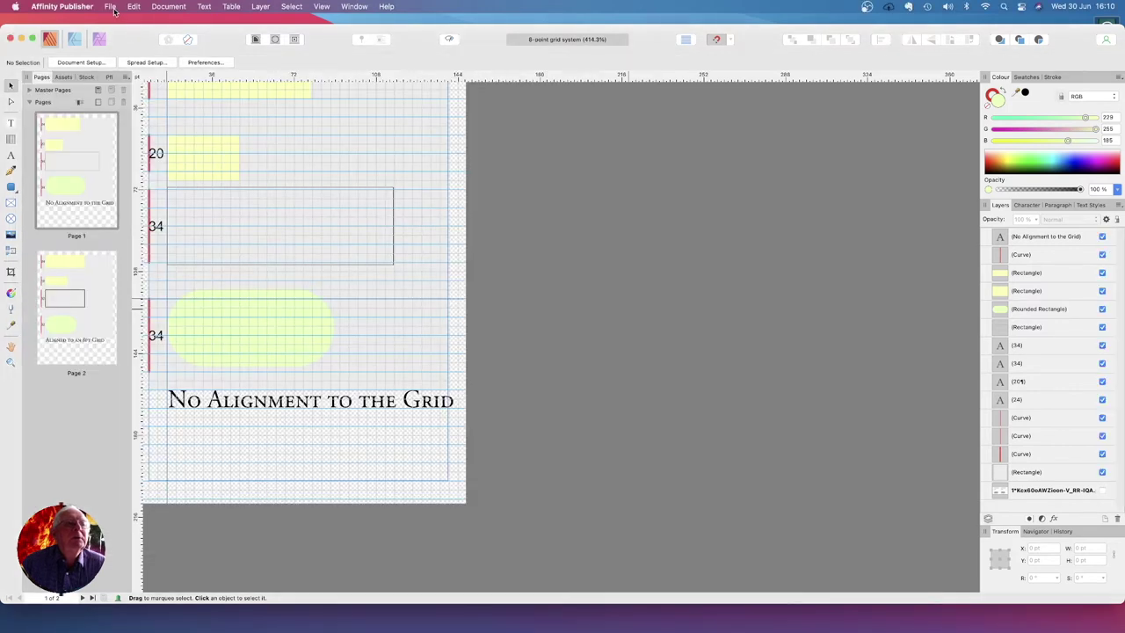
{"action": "left_click", "coordinate": [112, 8]}
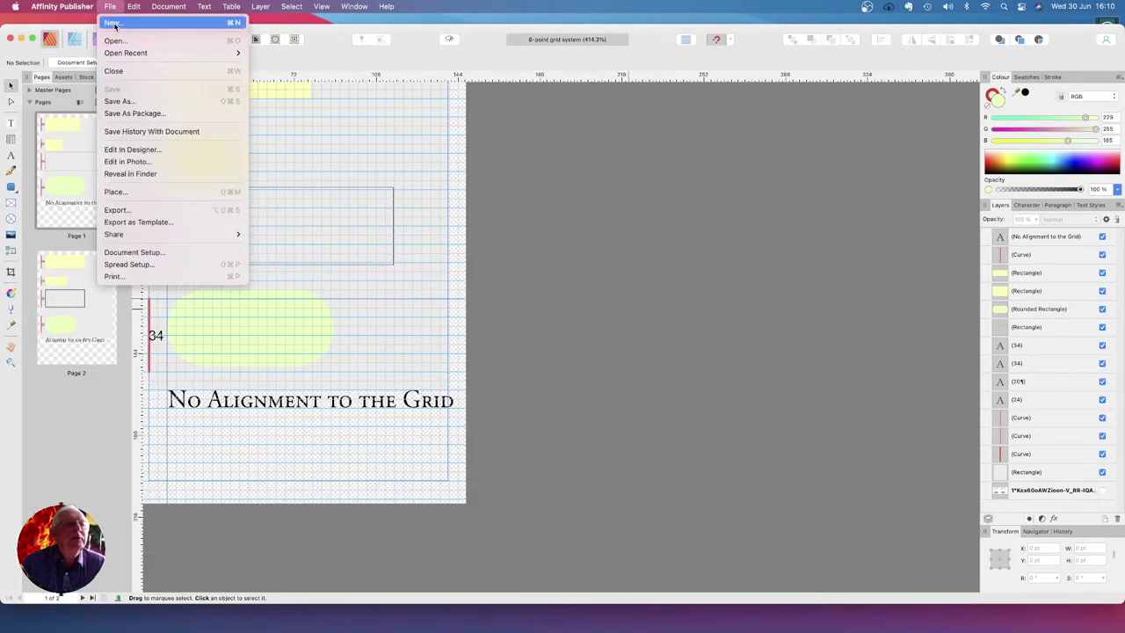
Start a landscape Dimension Lengthwise document with Prefer Linked image placement
{"action": "left_click", "coordinate": [115, 26]}
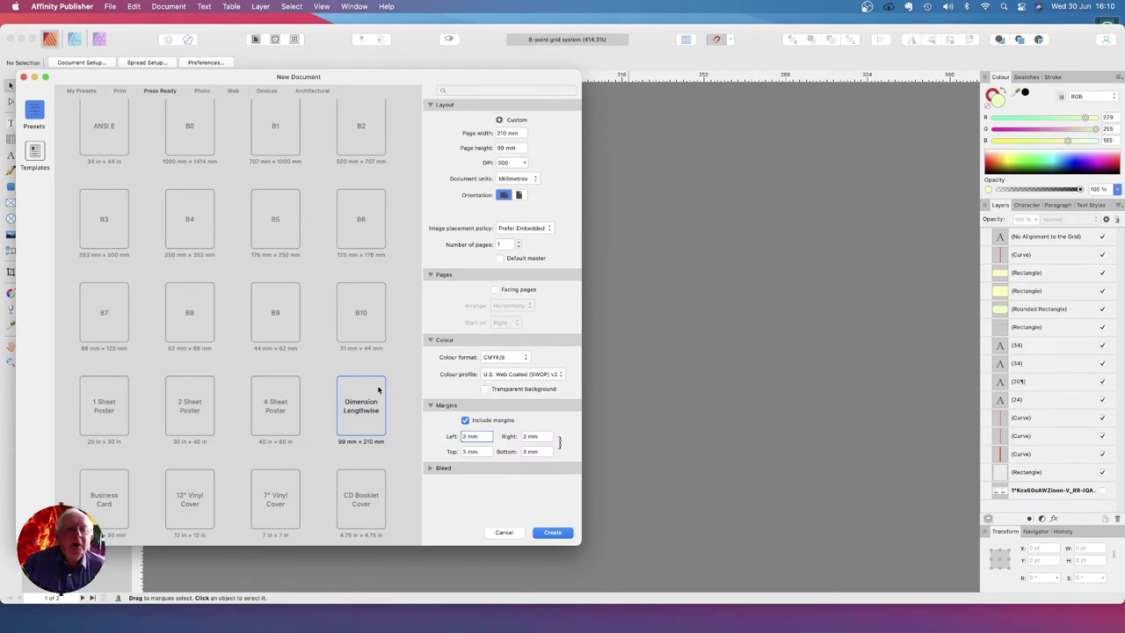
{"action": "left_click", "coordinate": [365, 415]}
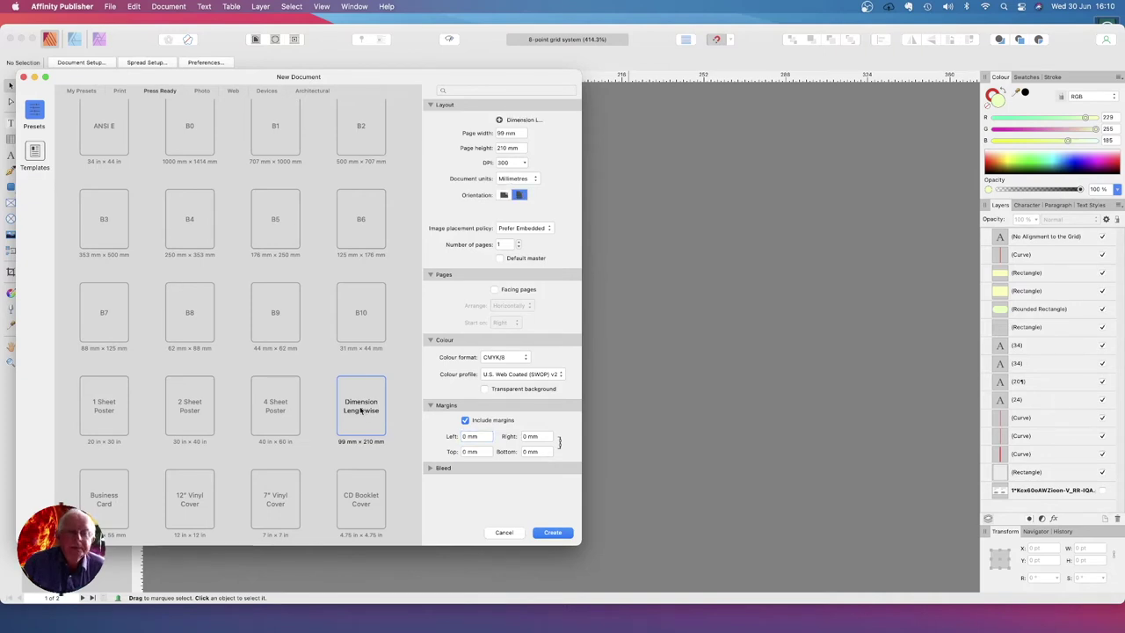
{"action": "left_click", "coordinate": [504, 196]}
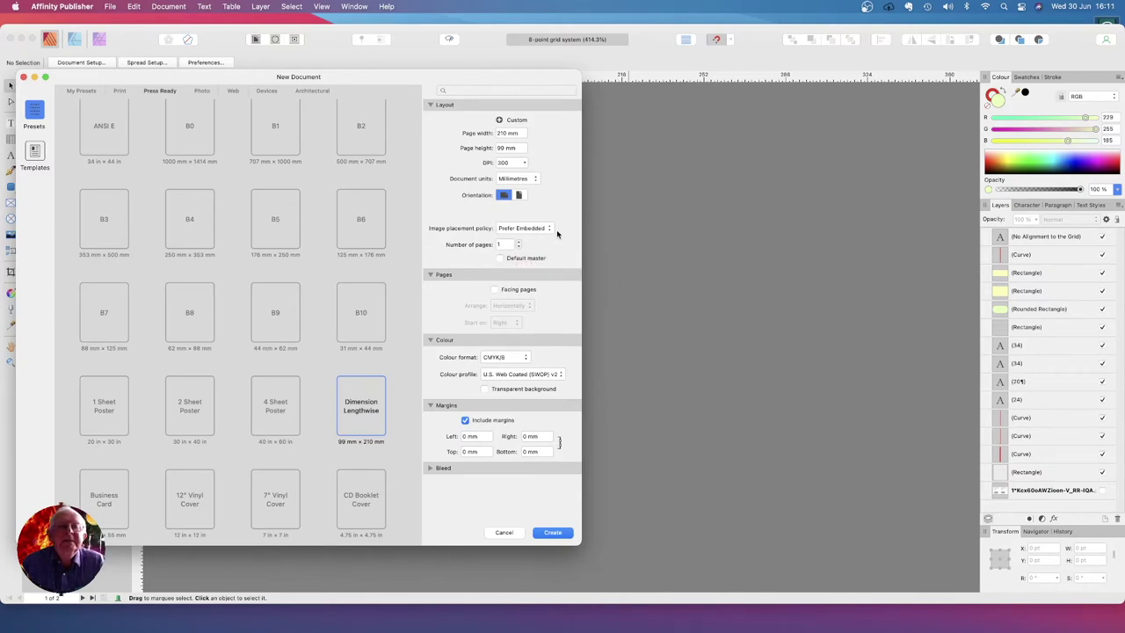
{"action": "left_click", "coordinate": [551, 230]}
{"action": "left_click", "coordinate": [545, 219]}
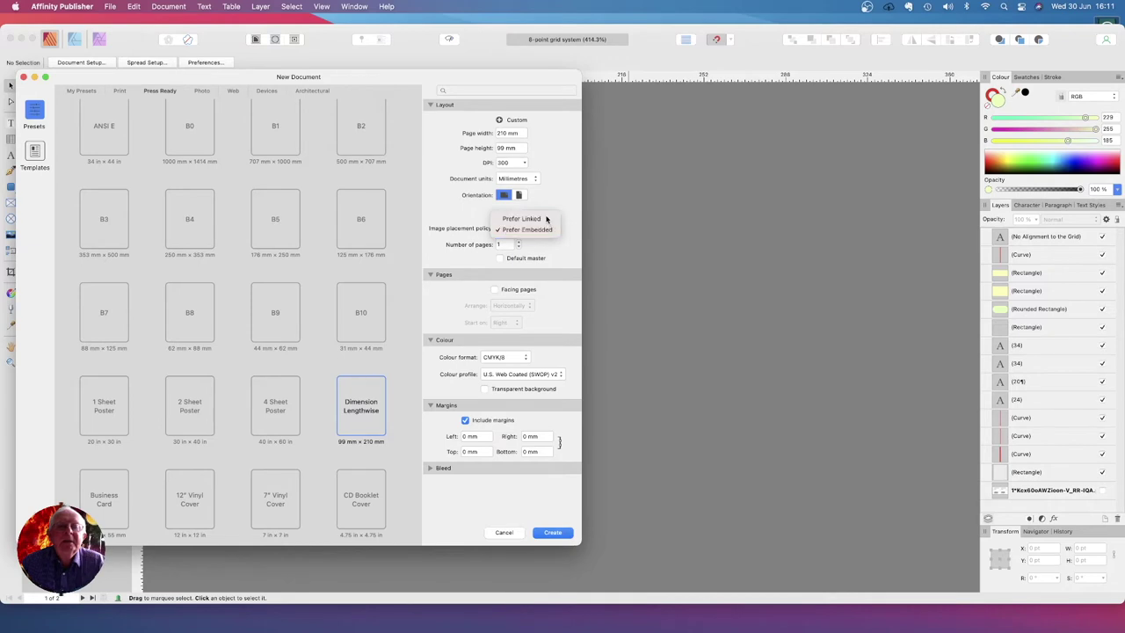
{"action": "left_click", "coordinate": [540, 229]}
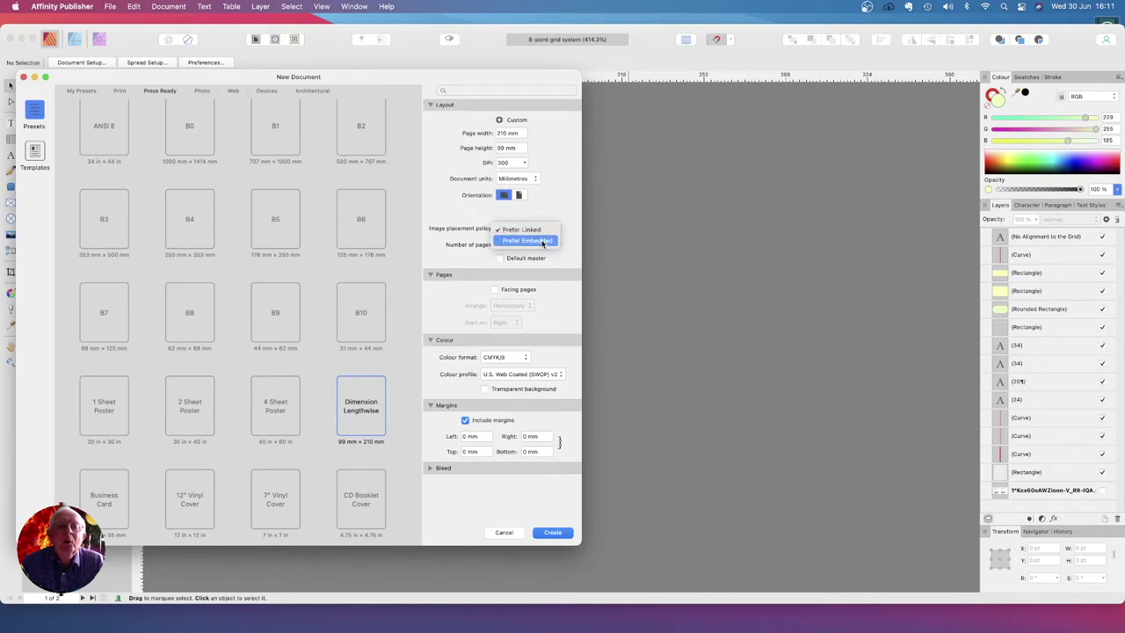
{"action": "left_click", "coordinate": [542, 240]}
{"action": "left_click", "coordinate": [542, 231]}
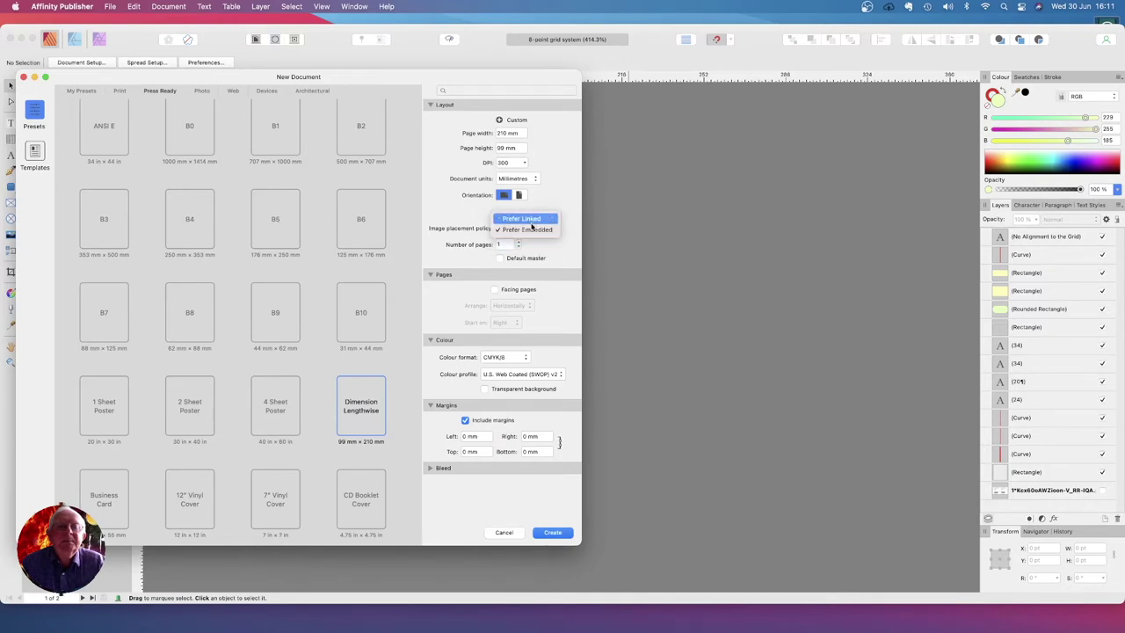
{"action": "left_click", "coordinate": [531, 219]}
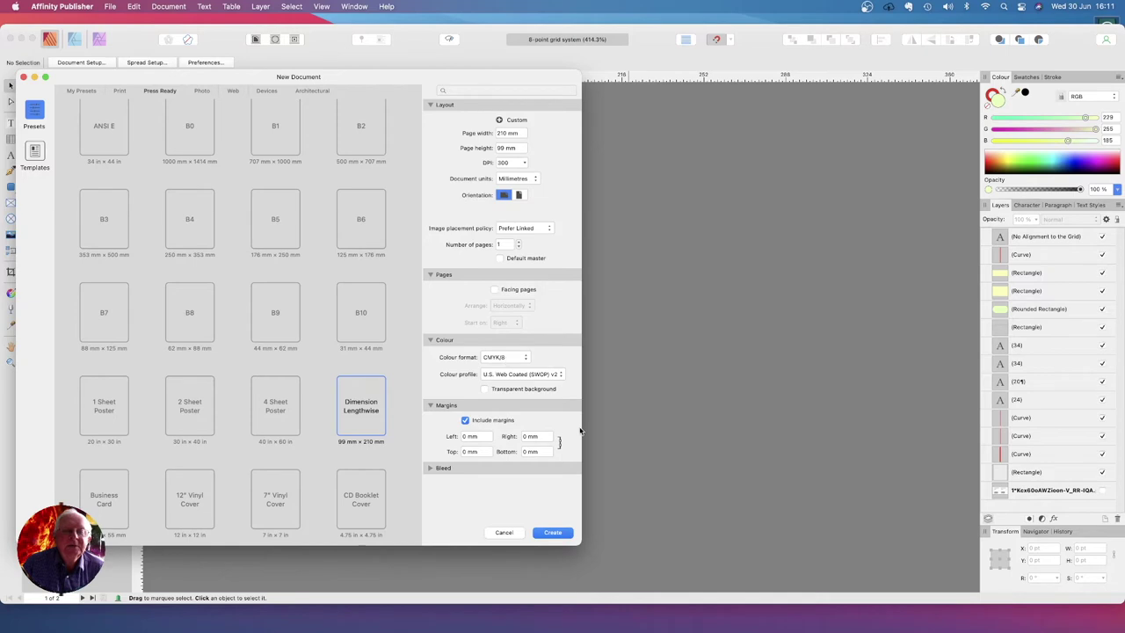
Untick Include margins and create the 210 × 99 mm document
{"action": "left_click", "coordinate": [466, 421]}
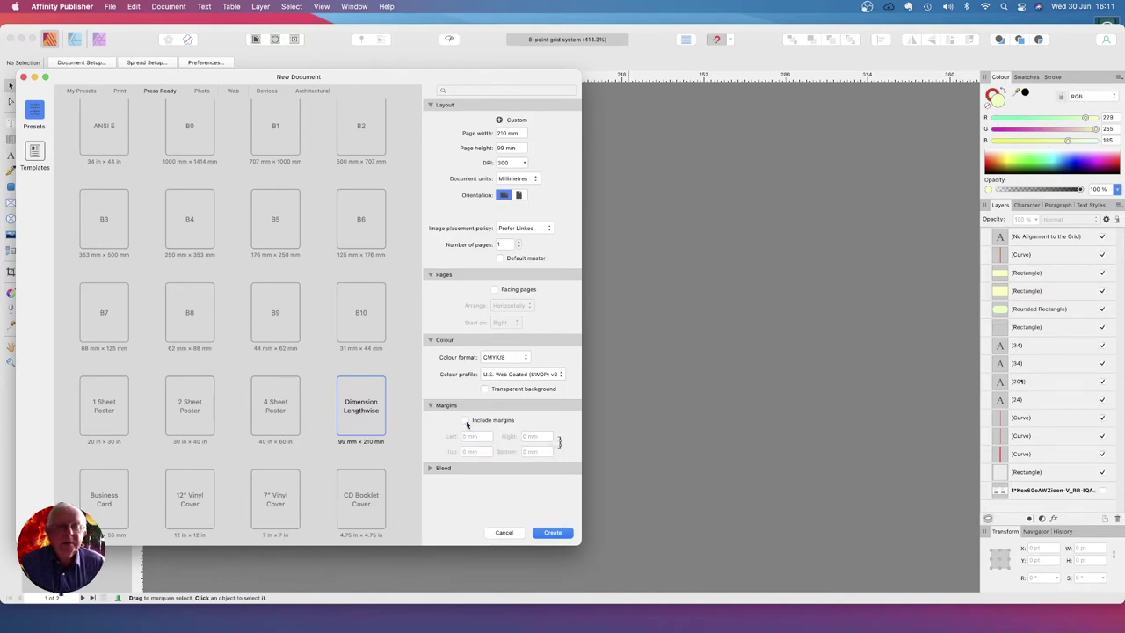
{"action": "left_click", "coordinate": [430, 405]}
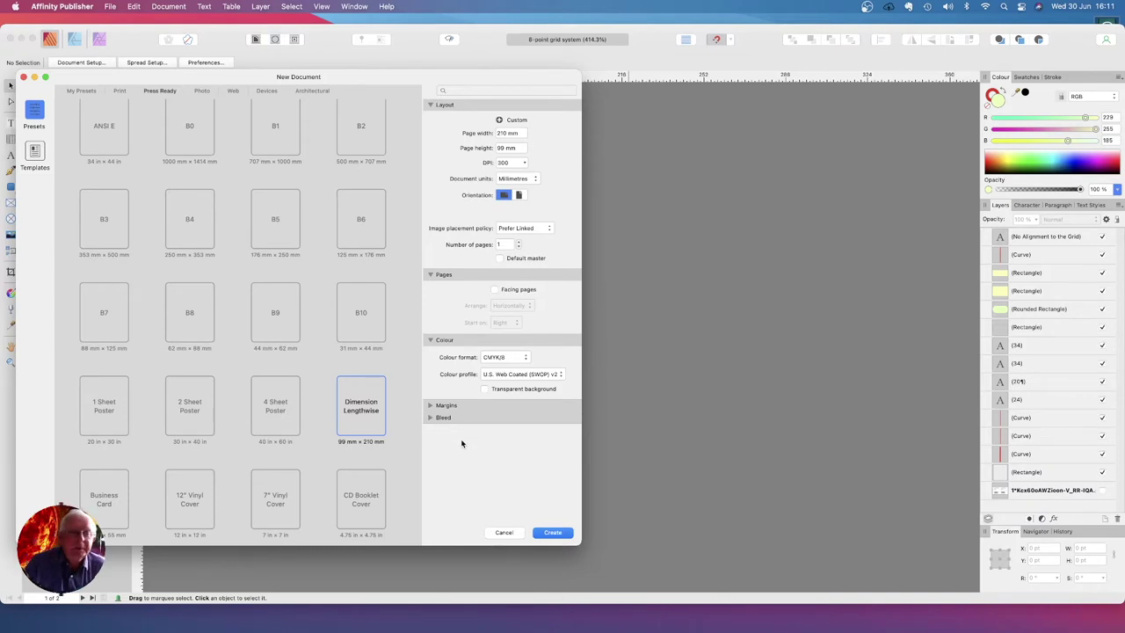
{"action": "left_click", "coordinate": [552, 533]}
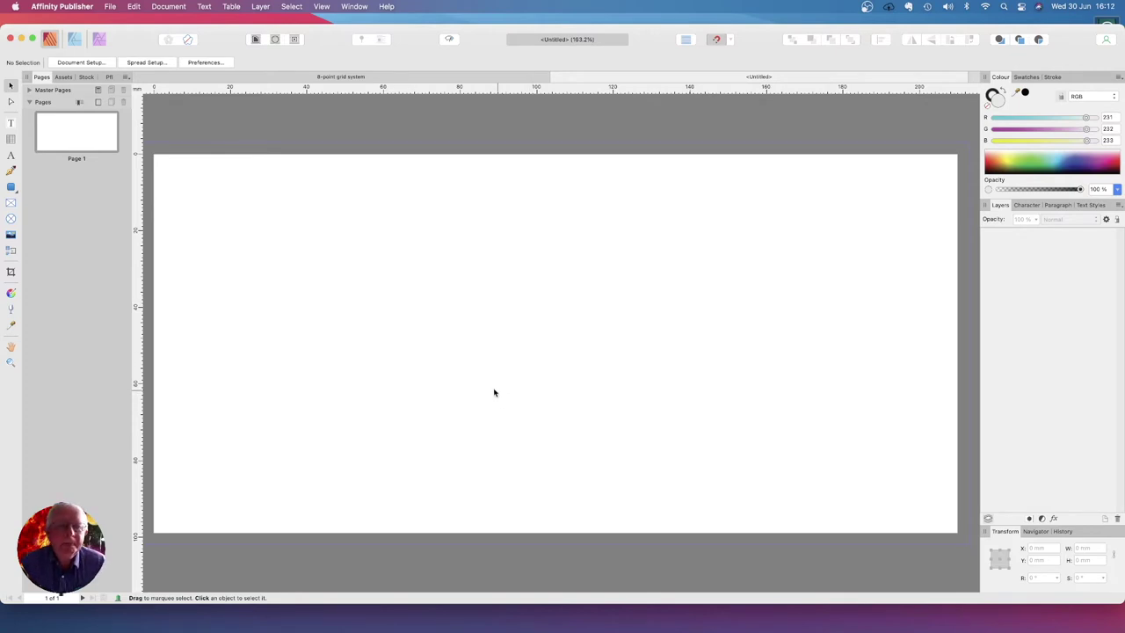
Bring Finder to the front from the Dock, leaving the blank landscape page ready
{"action": "mouse_move", "coordinate": [275, 630]}
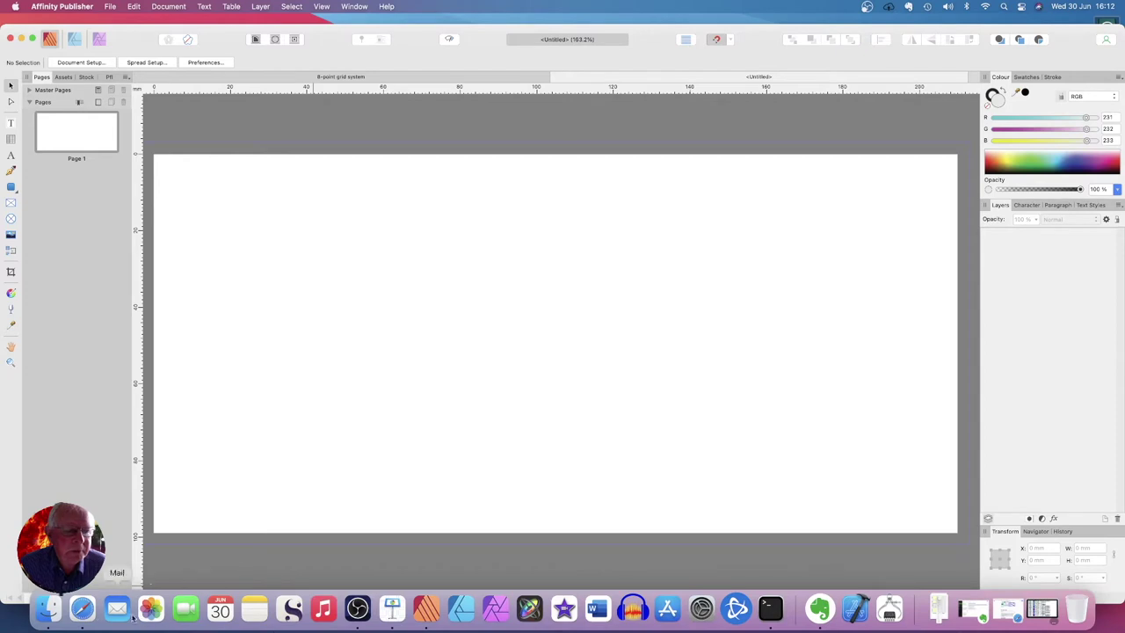
{"action": "left_click", "coordinate": [50, 609]}
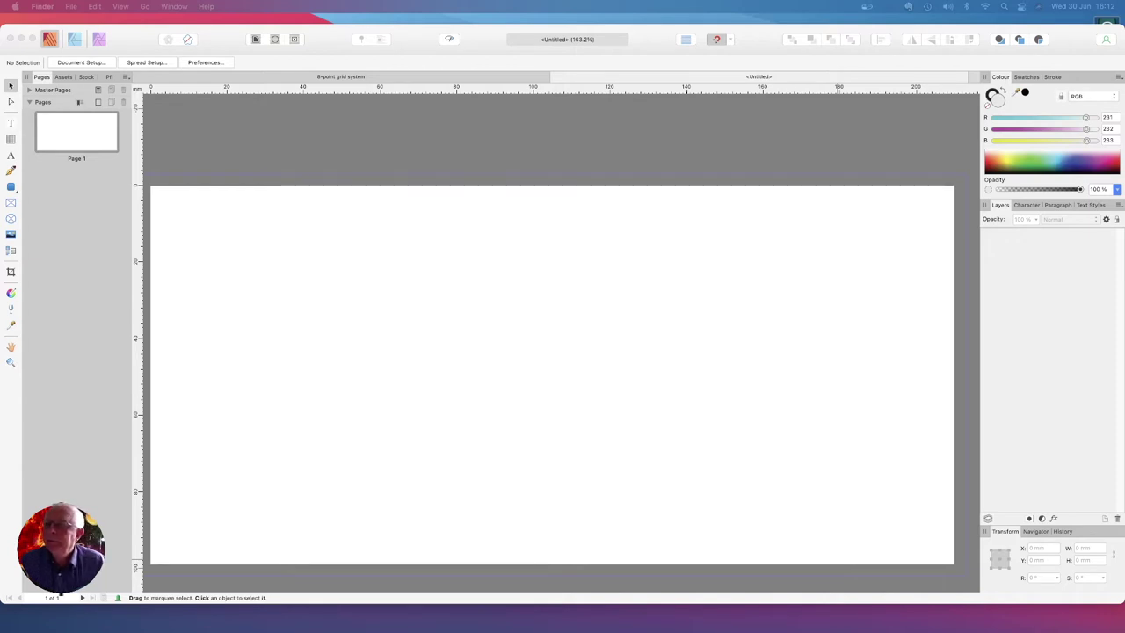
{"action": "scroll", "coordinate": [638, 244], "scroll_direction": "down", "scroll_amount": 3}
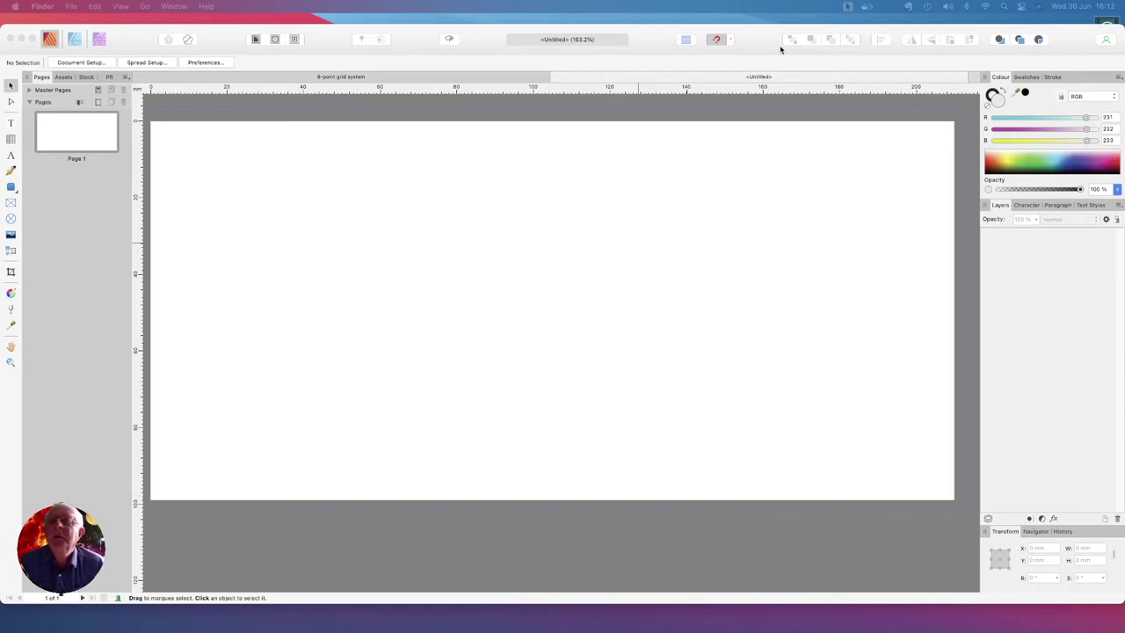
{"action": "left_click", "coordinate": [848, 8]}
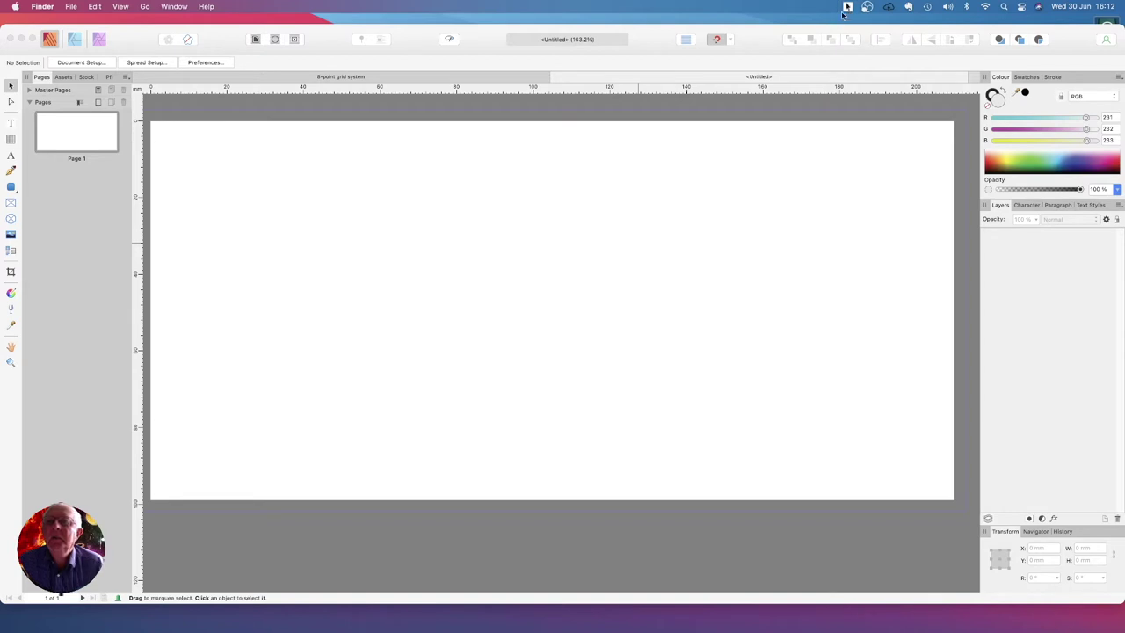
{"action": "left_click", "coordinate": [847, 9]}
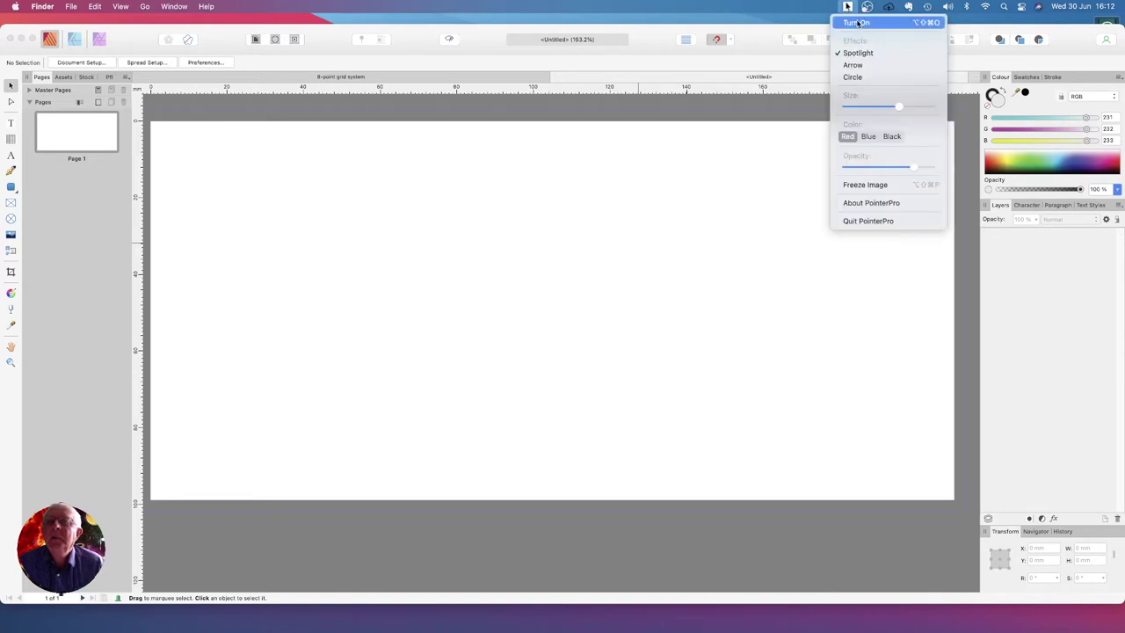
Turn on PointerPro highlighting with the Arrow effect
{"action": "left_click", "coordinate": [853, 66]}
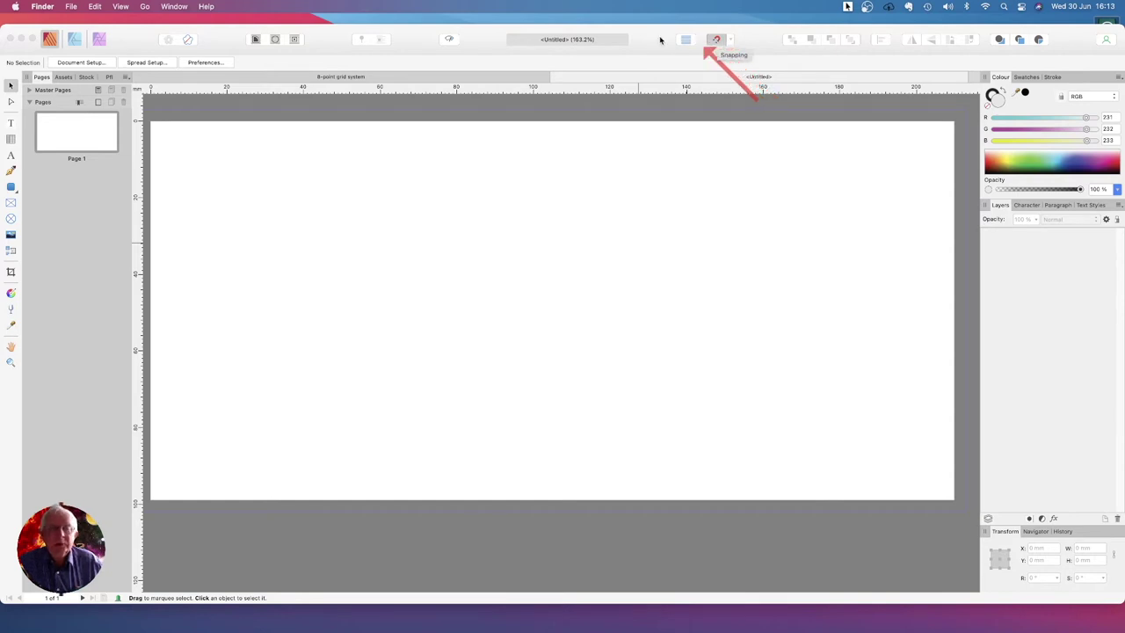
Switch back to Affinity Publisher and show the grid over the blank page
{"action": "left_click", "coordinate": [121, 7]}
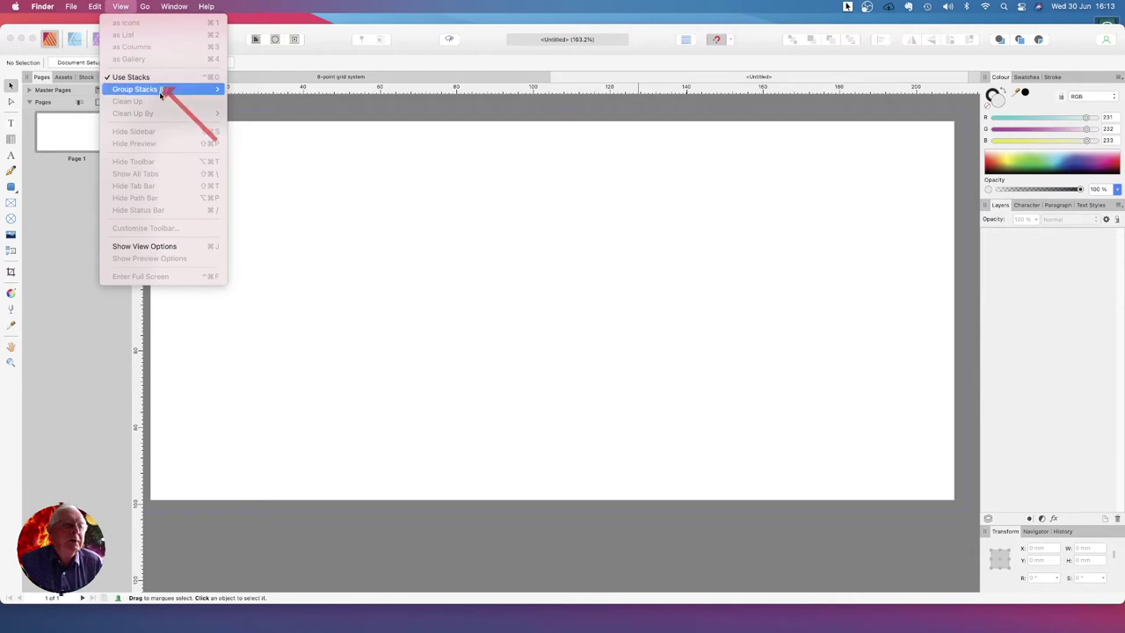
{"action": "left_click", "coordinate": [427, 226]}
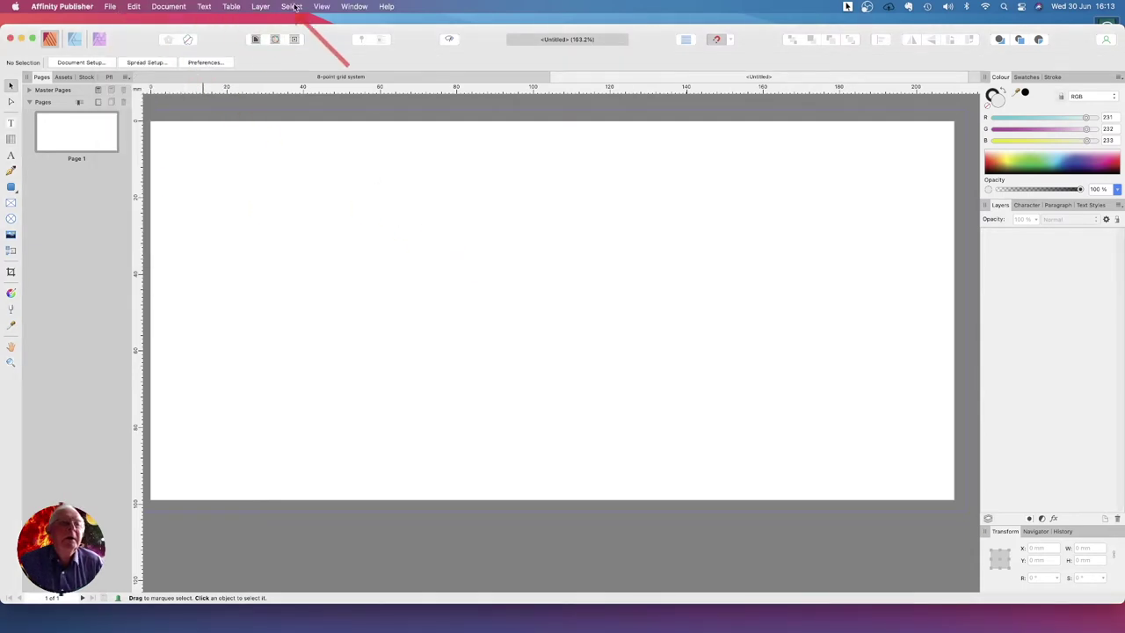
{"action": "left_click", "coordinate": [321, 7]}
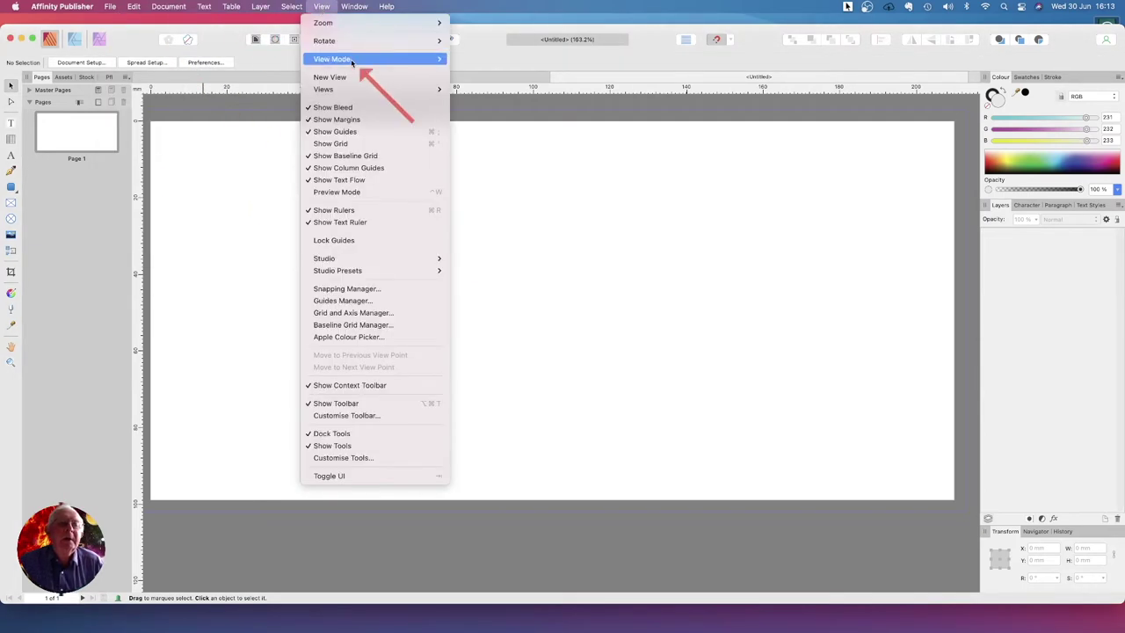
{"action": "left_click", "coordinate": [320, 145]}
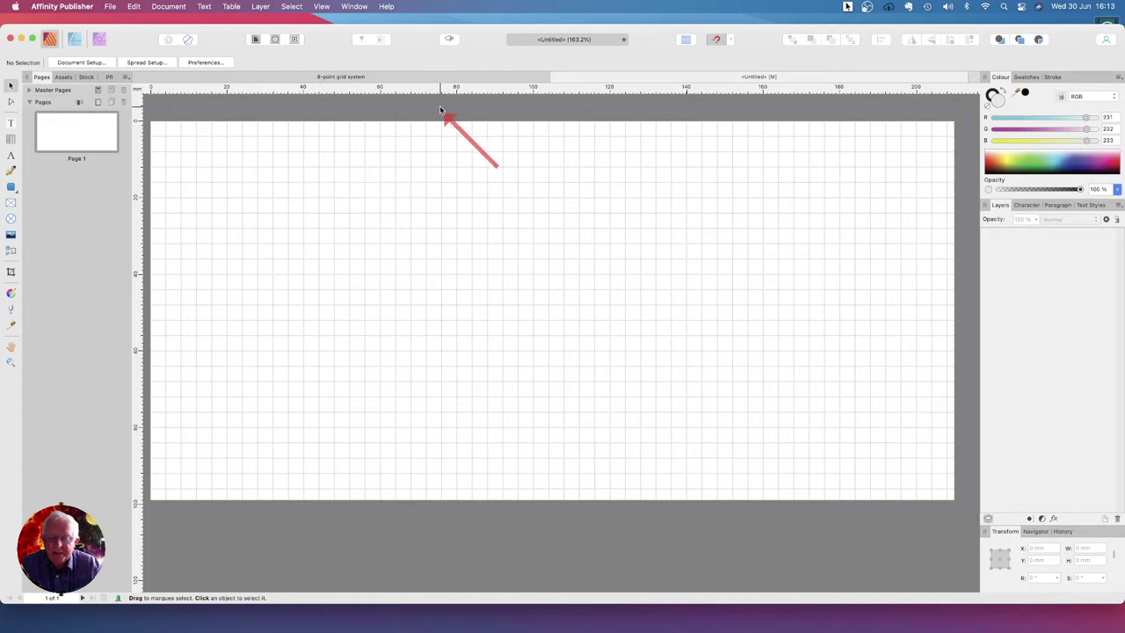
Tick Snap to grid in the toolbar's Snapping options
{"action": "left_click", "coordinate": [729, 40]}
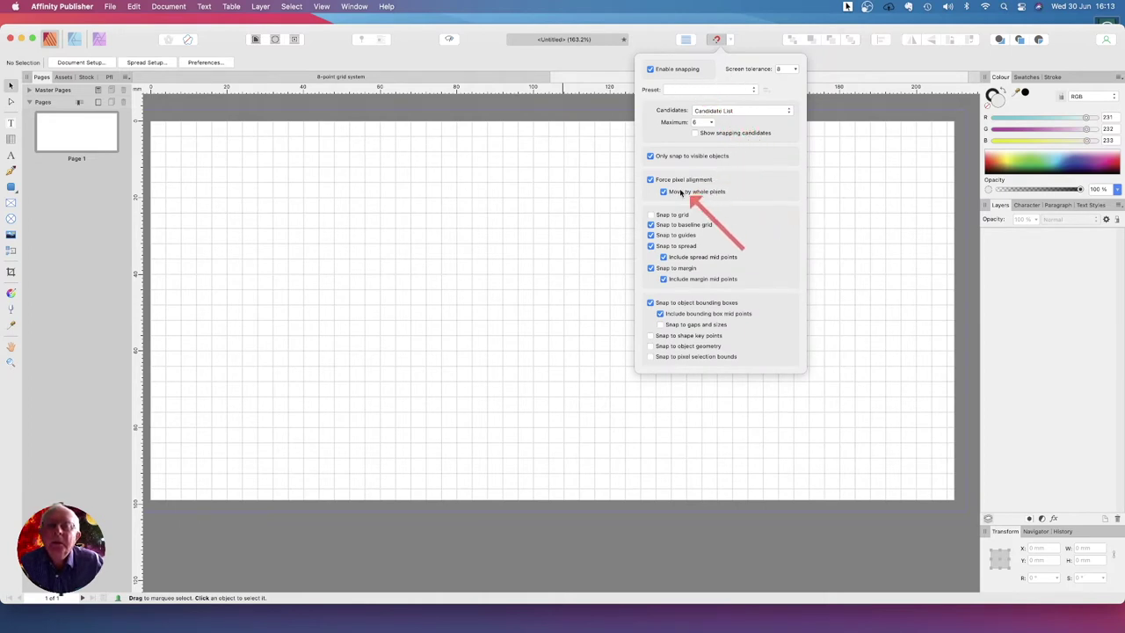
{"action": "left_click", "coordinate": [651, 216]}
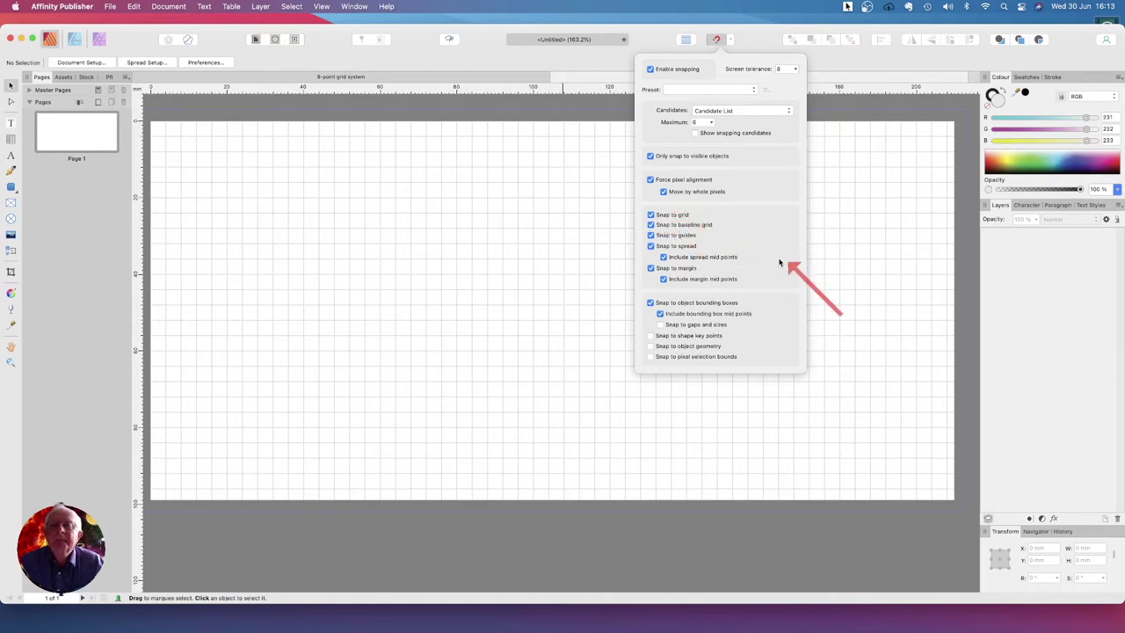
{"action": "left_click", "coordinate": [751, 46]}
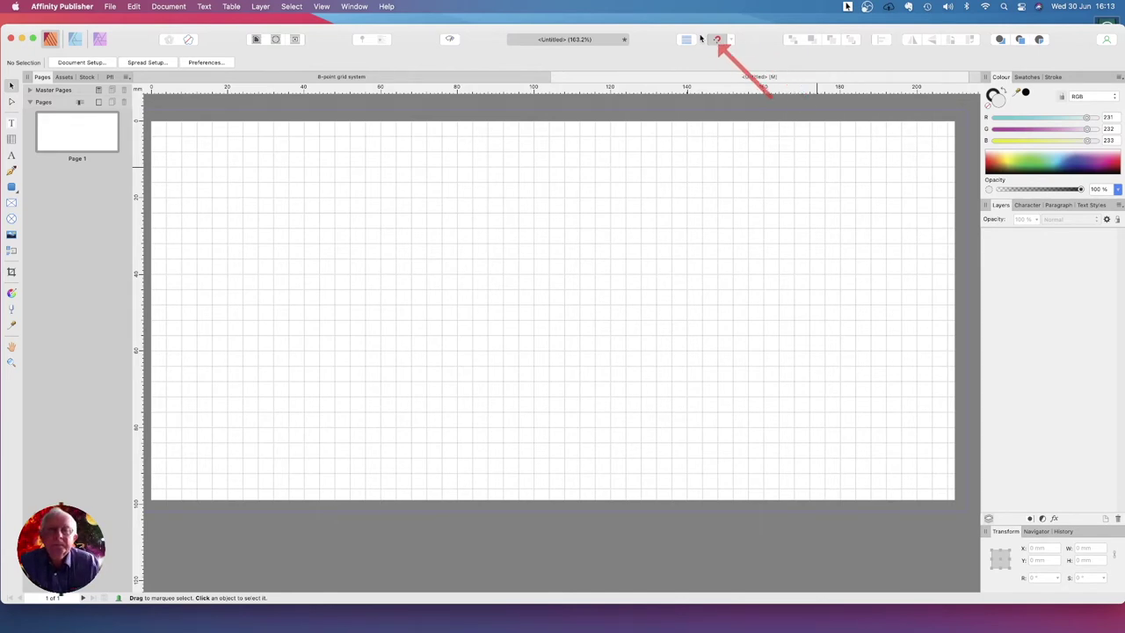
{"action": "left_click", "coordinate": [323, 7]}
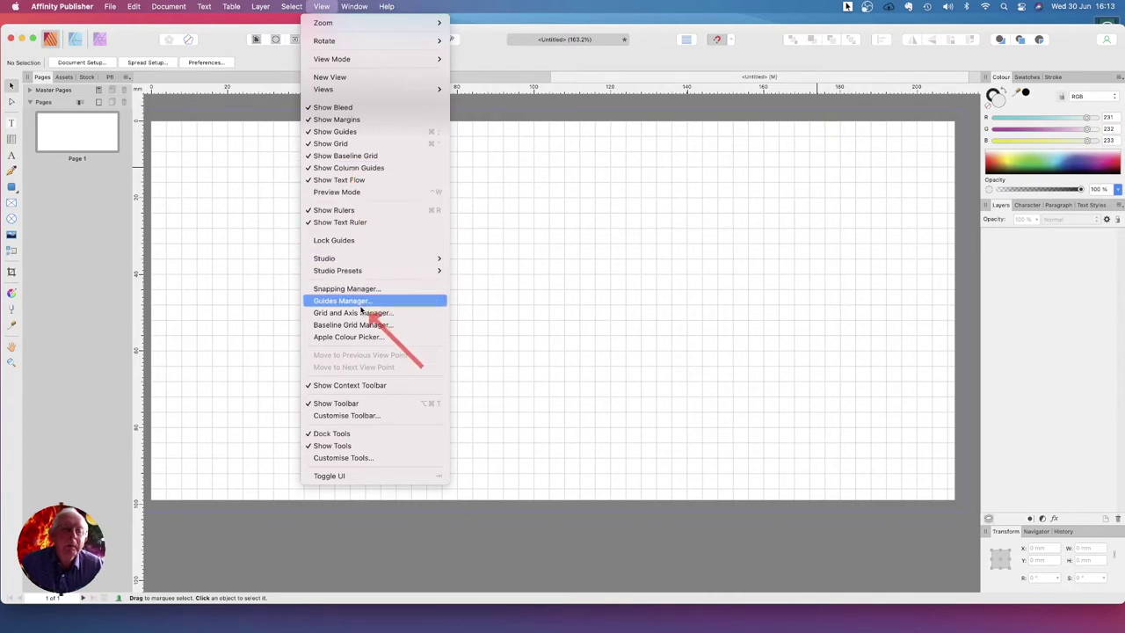
Apply a square grid preset with spacing changed to 11 mm in the Grid and Axis Manager
{"action": "left_click", "coordinate": [361, 314]}
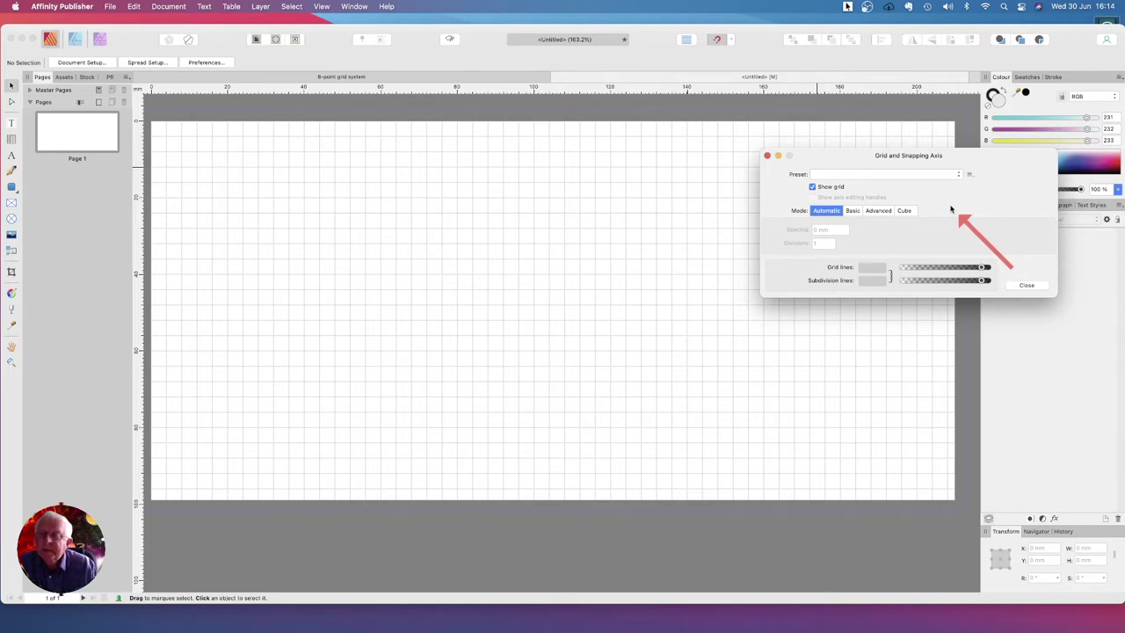
{"action": "left_click", "coordinate": [955, 176]}
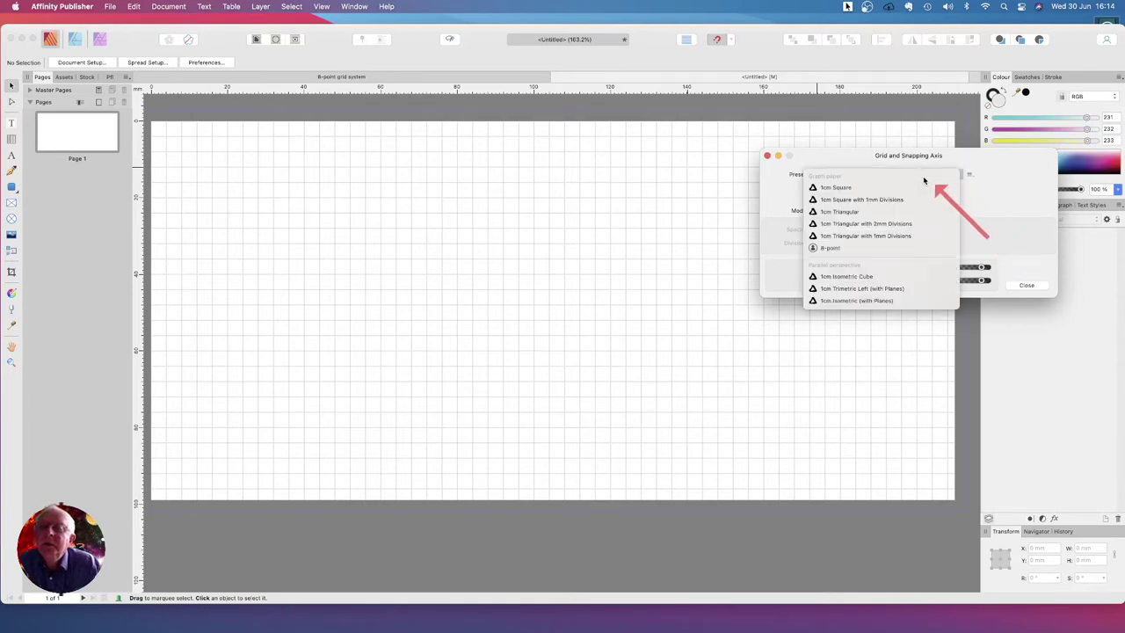
{"action": "left_click", "coordinate": [845, 188]}
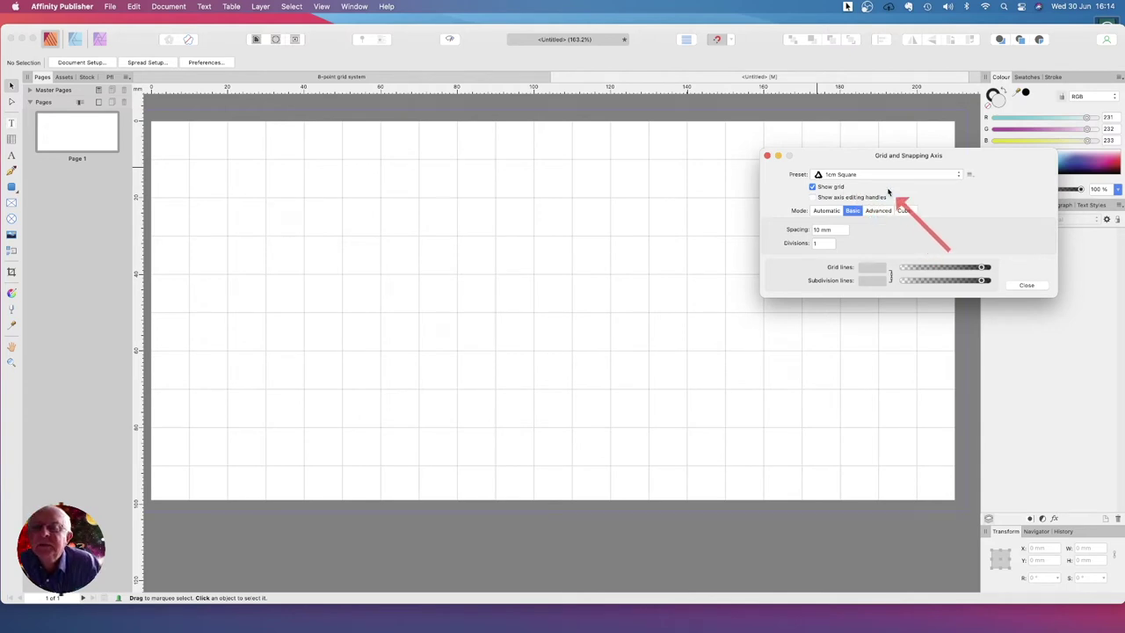
{"action": "double_click", "coordinate": [816, 230]}
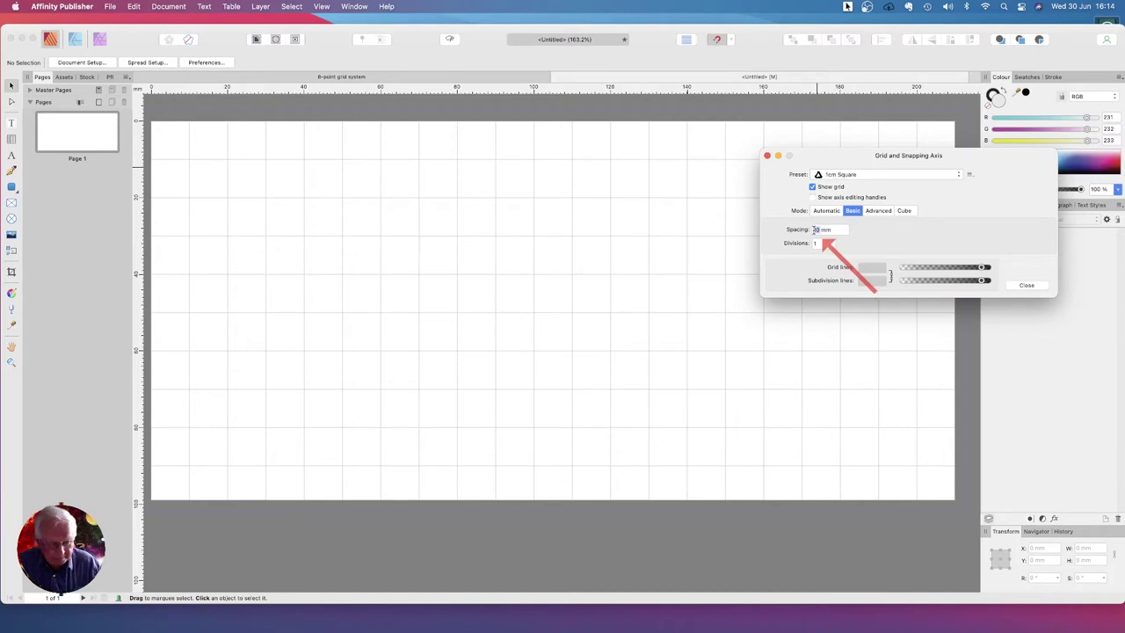
{"action": "type", "text": "11"}
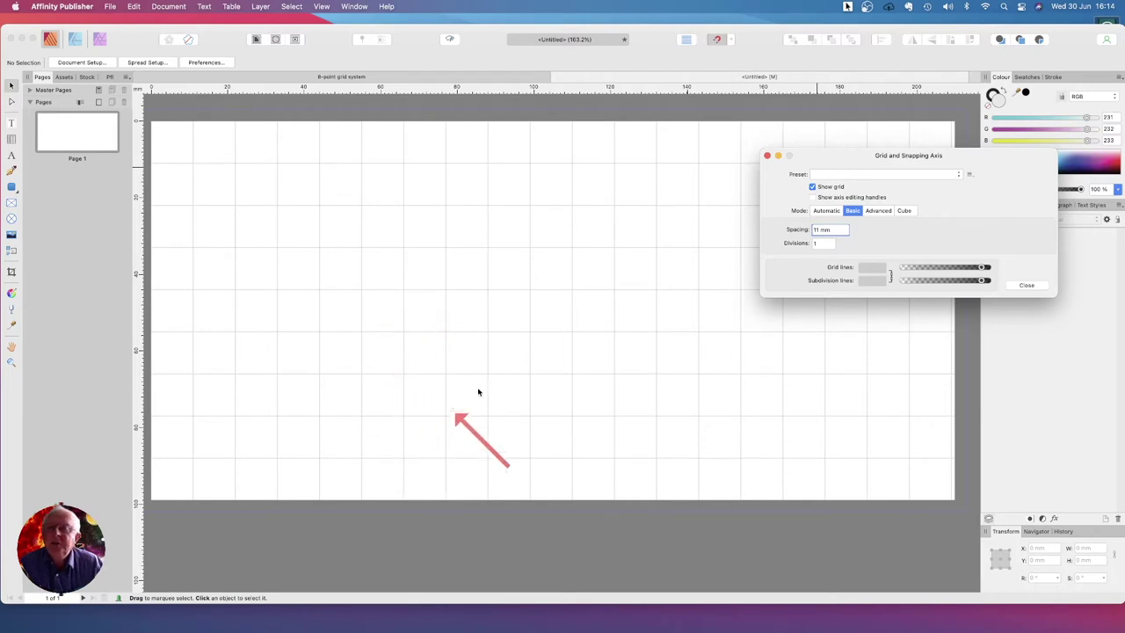
{"action": "left_click", "coordinate": [1026, 285]}
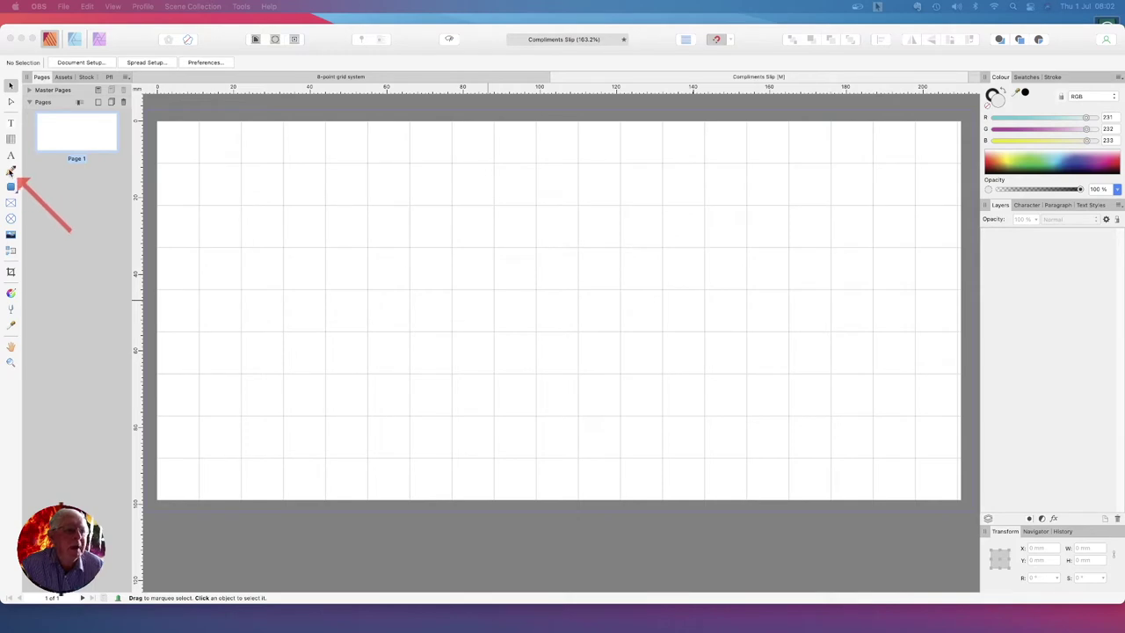
Bring Affinity Publisher back to the front showing the Compliments Slip document
{"action": "left_click", "coordinate": [10, 173]}
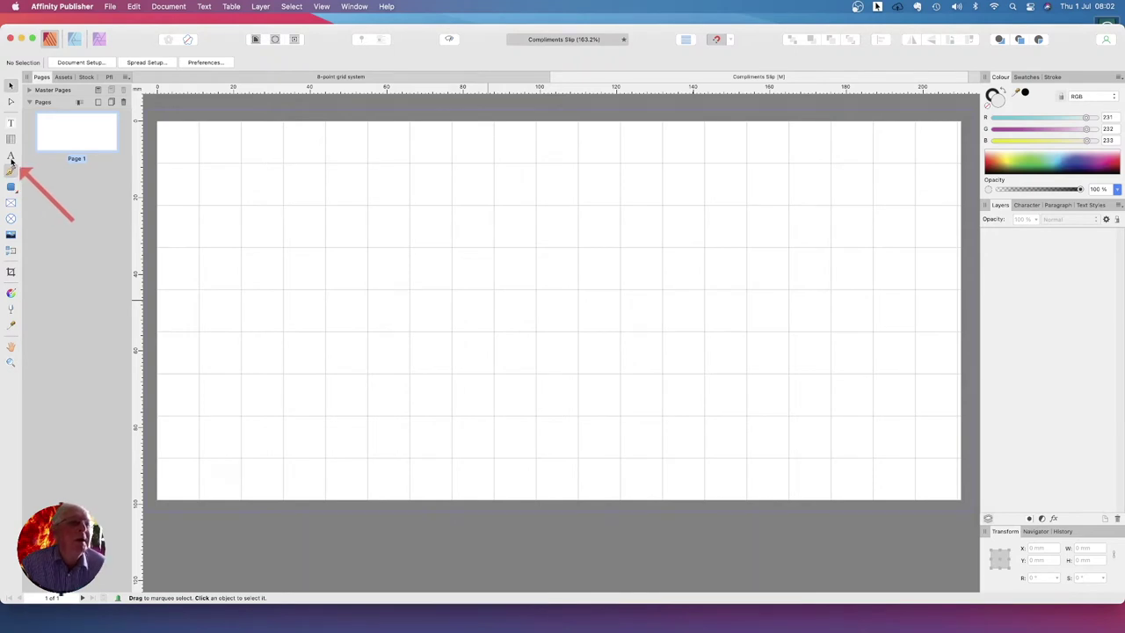
Draw a Pen Tool line from the page's top-left corner to its bottom-left corner
{"action": "left_click", "coordinate": [10, 172]}
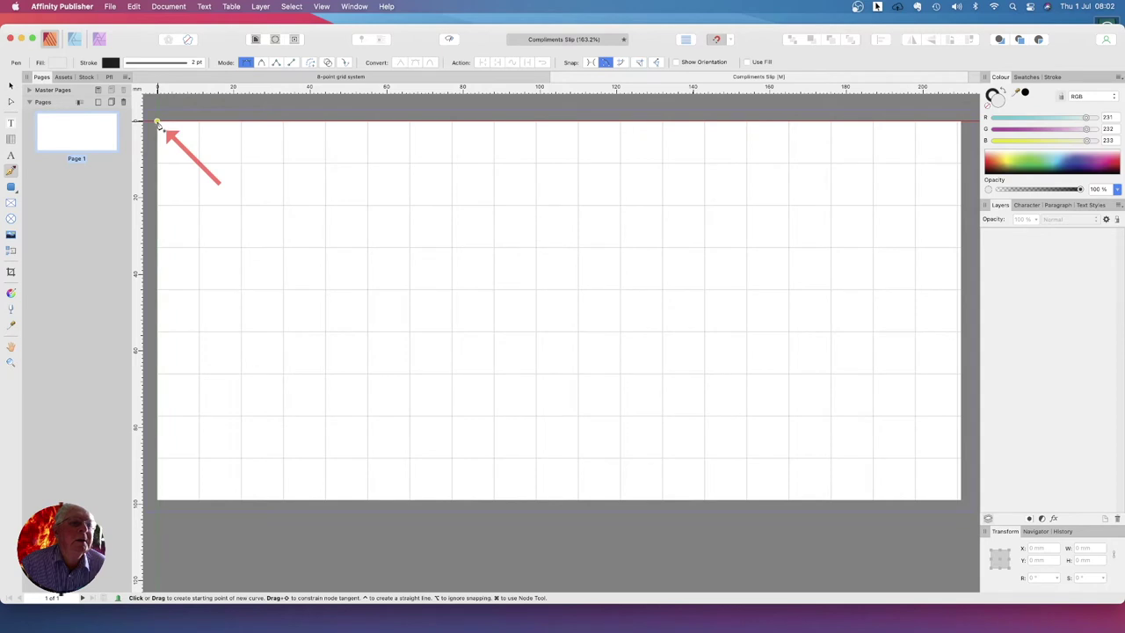
{"action": "left_click", "coordinate": [157, 123]}
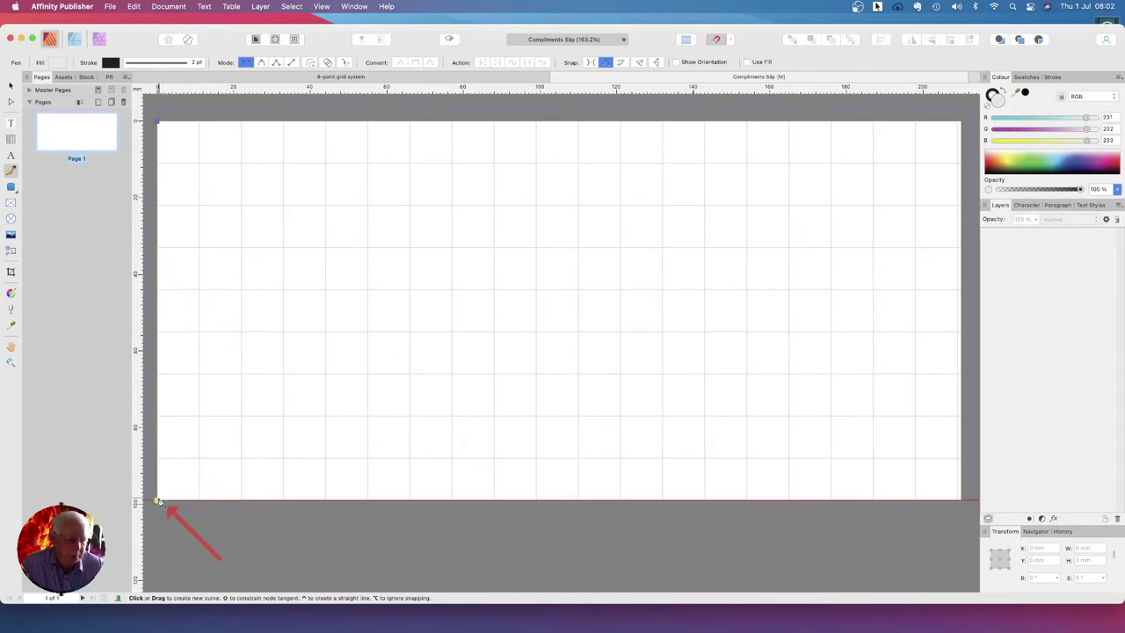
{"action": "scroll", "coordinate": [159, 501], "scroll_direction": "left", "scroll_amount": 1}
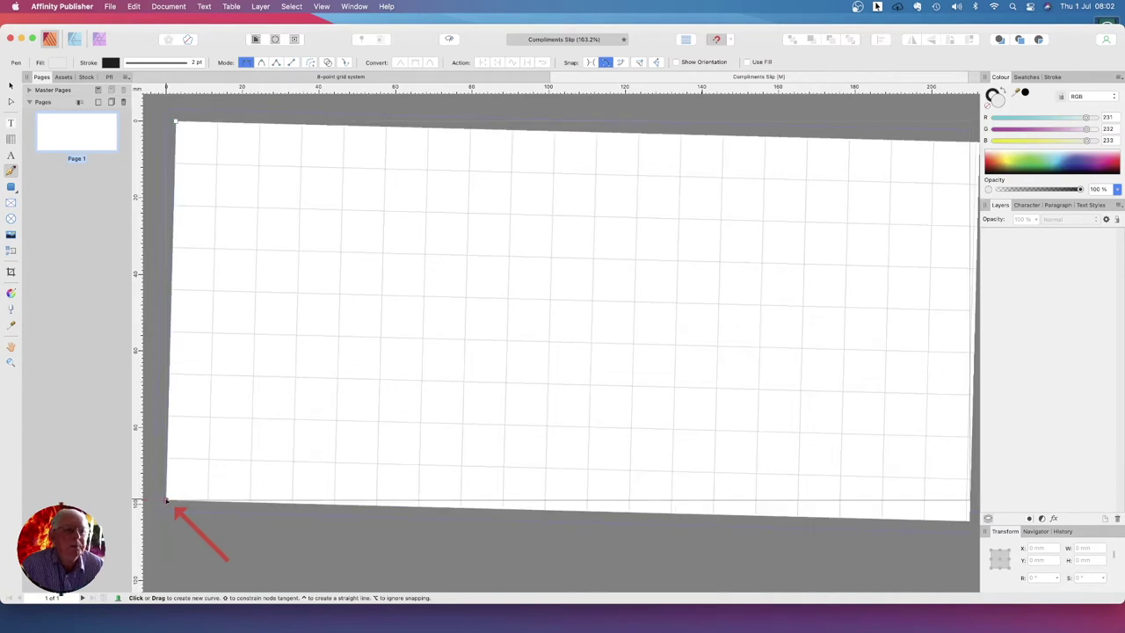
{"action": "left_click", "coordinate": [167, 501]}
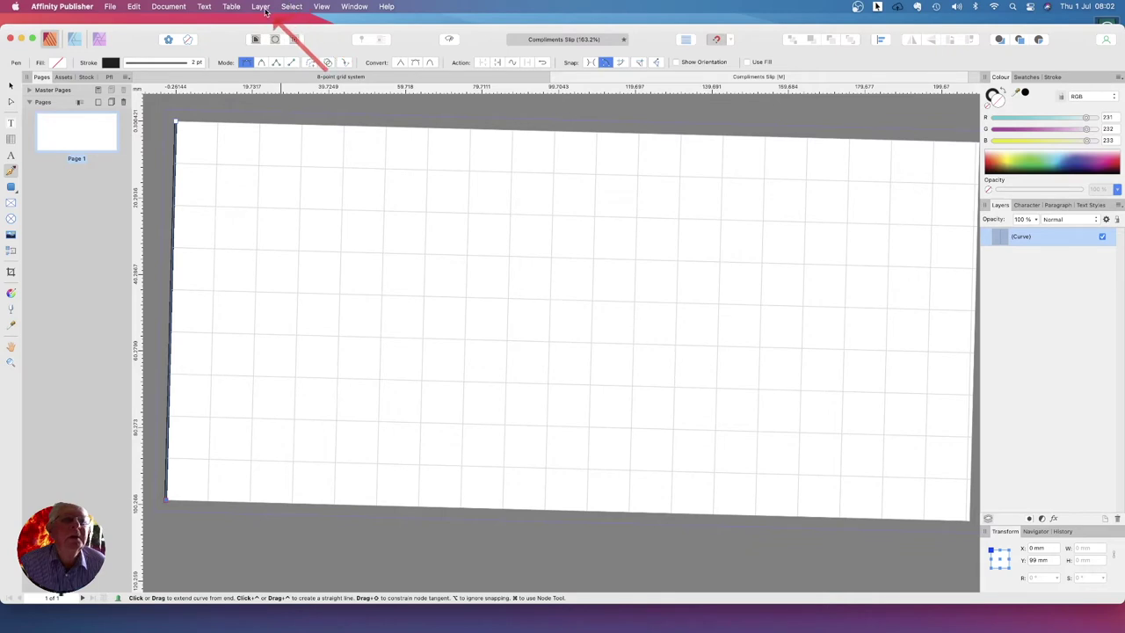
Reset the view rotation with View > Rotate > Reset Rotation
{"action": "left_click", "coordinate": [321, 7]}
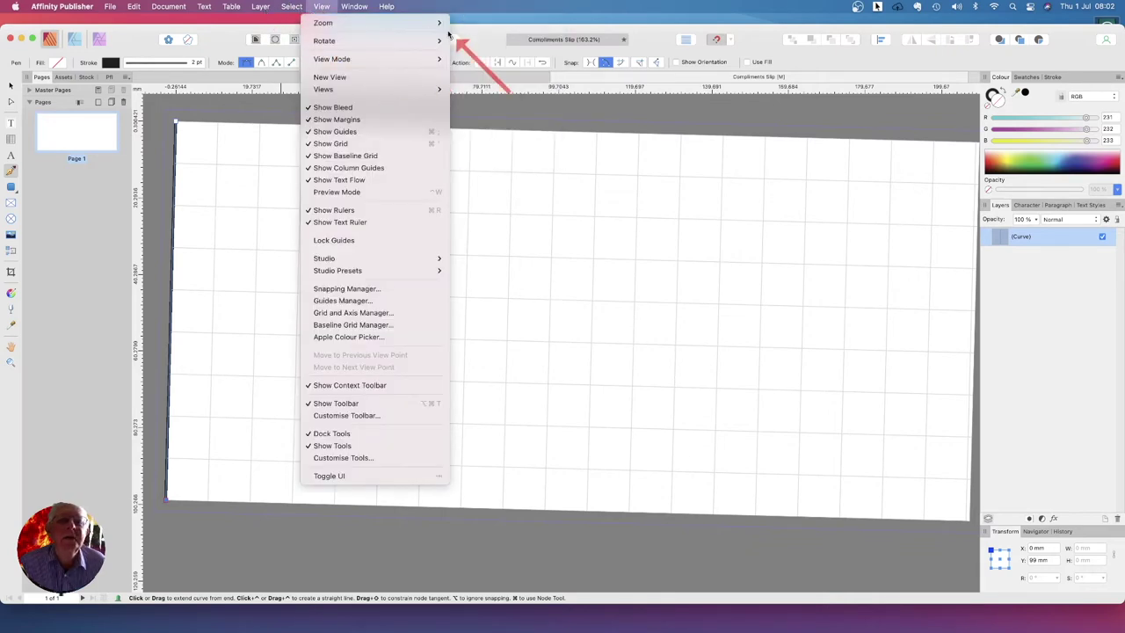
{"action": "mouse_move", "coordinate": [437, 40]}
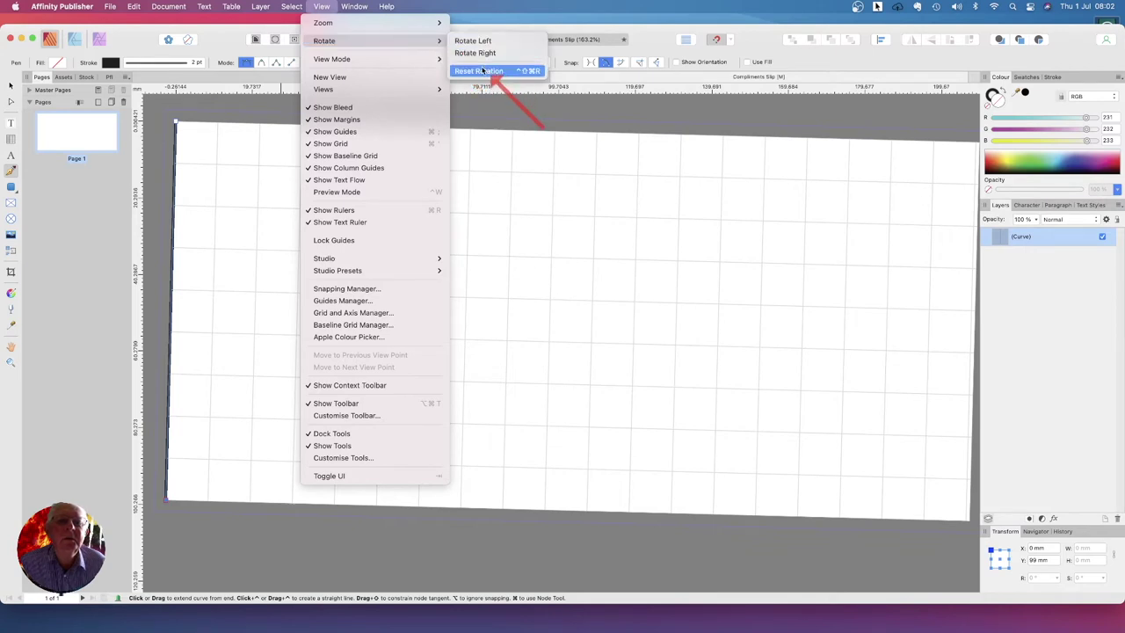
{"action": "left_click", "coordinate": [481, 71]}
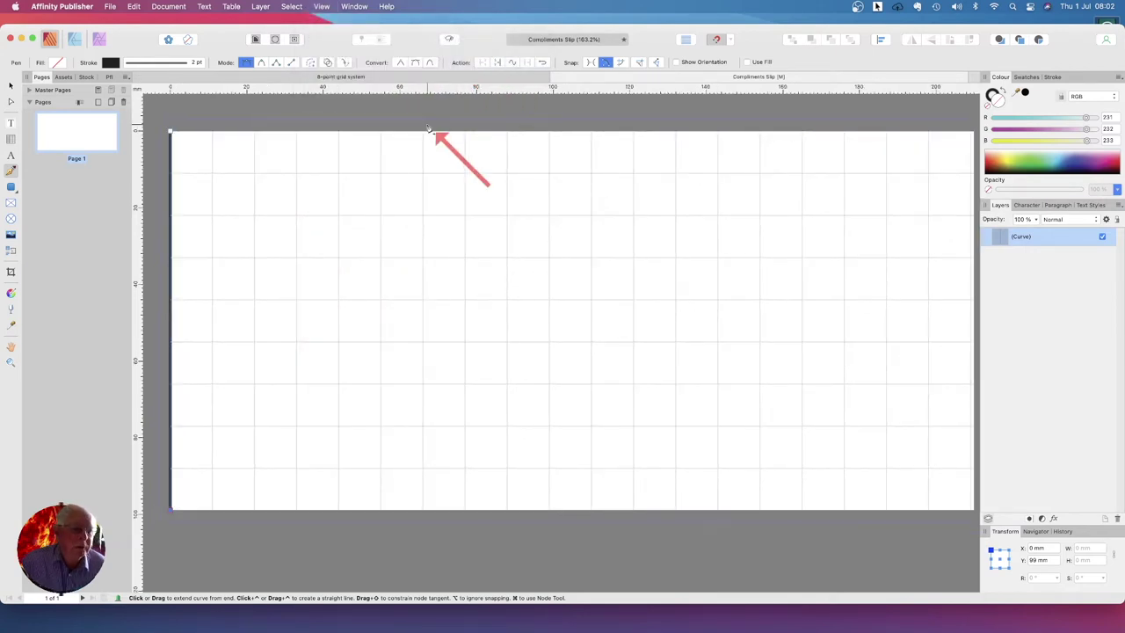
Clone the left-edge vertical line every 11 mm to the right, 16 lines ending at X 165 mm
{"action": "left_click", "coordinate": [11, 85]}
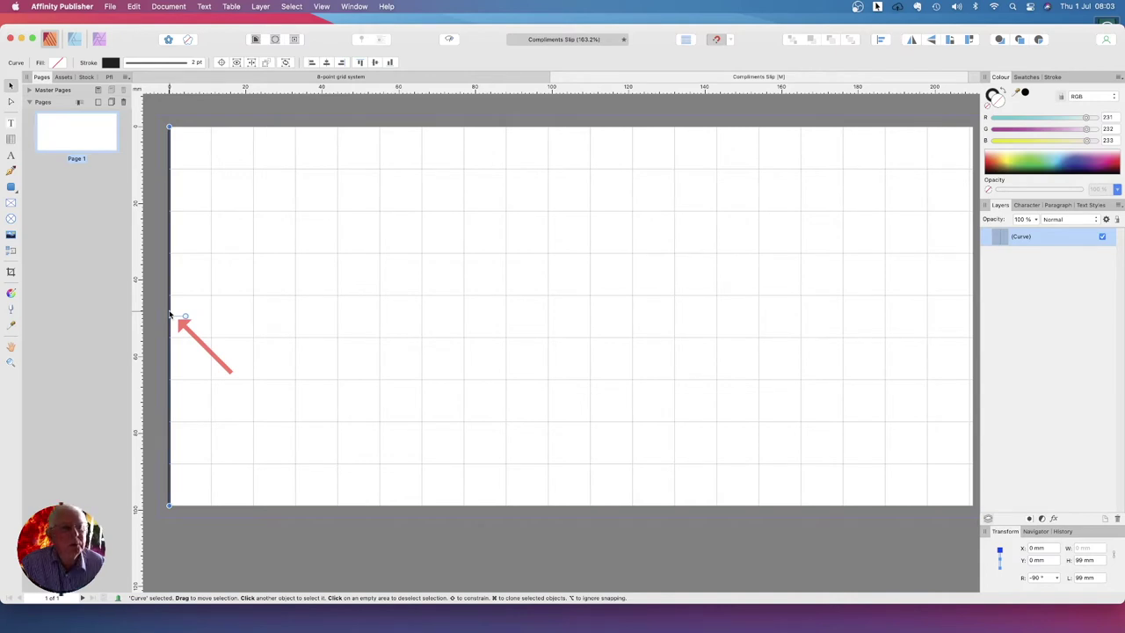
{"action": "left_click_drag", "start_coordinate": [170, 314], "coordinate": [210, 313]}
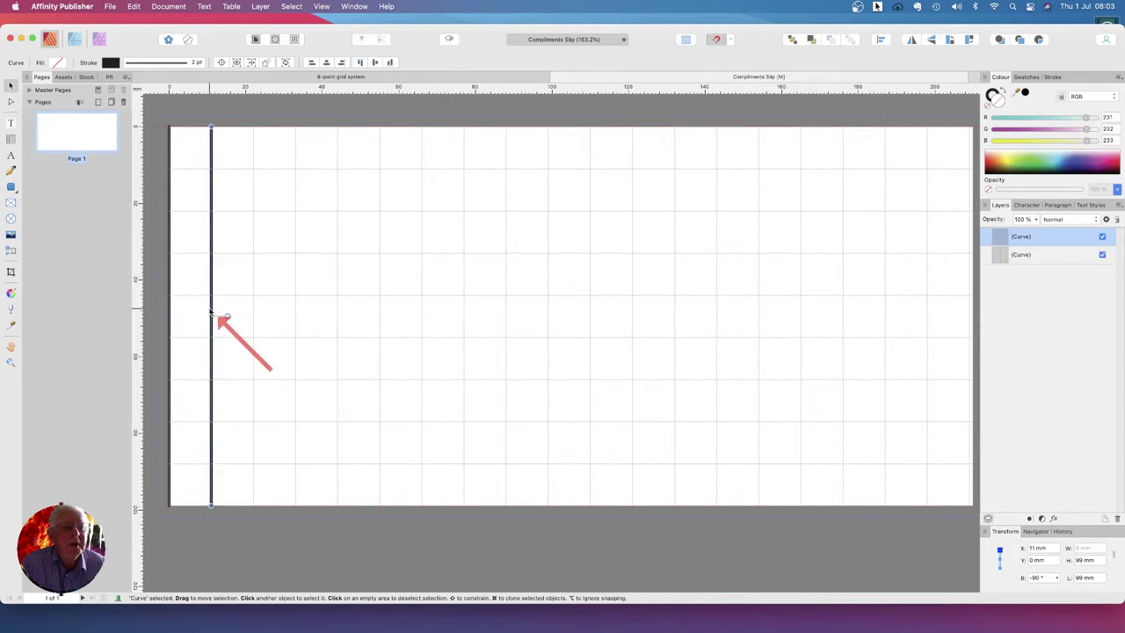
{"action": "left_click_drag", "start_coordinate": [210, 313], "coordinate": [380, 310]}
{"action": "left_click_drag", "start_coordinate": [380, 308], "coordinate": [419, 308]}
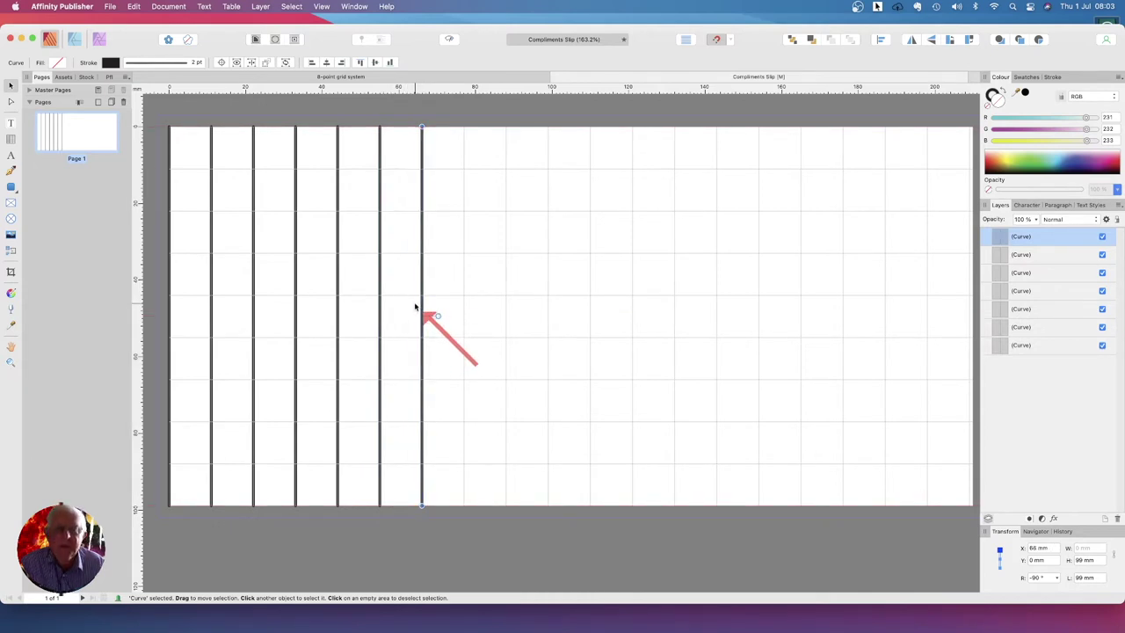
{"action": "left_click_drag", "start_coordinate": [426, 302], "coordinate": [592, 301]}
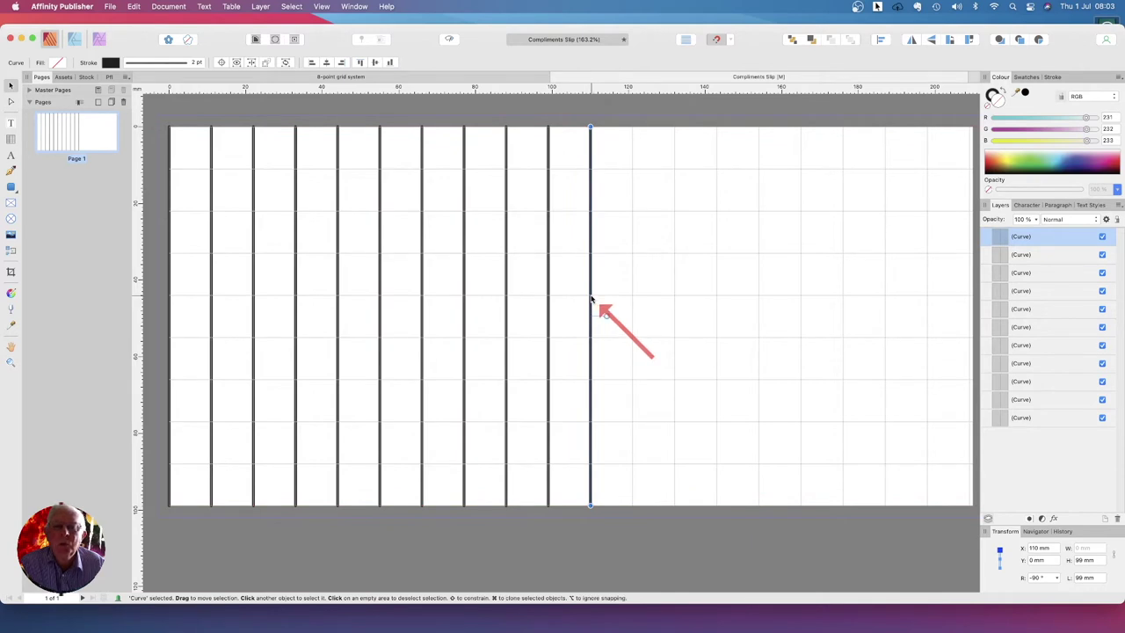
{"action": "left_click_drag", "start_coordinate": [595, 298], "coordinate": [757, 300]}
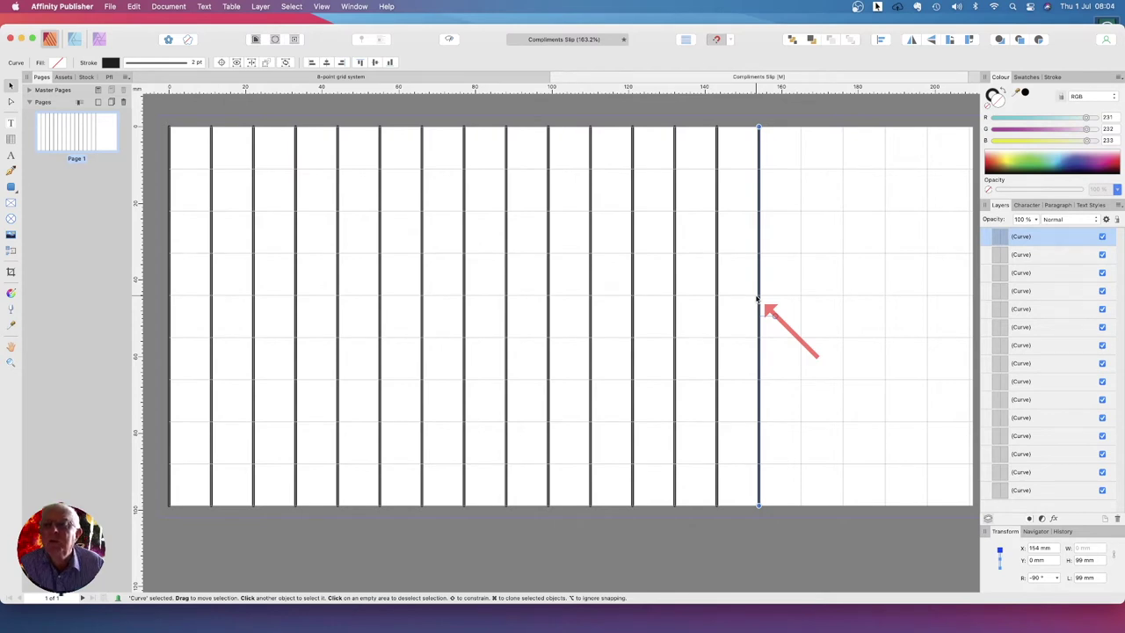
{"action": "scroll", "coordinate": [757, 300], "scroll_direction": "right", "scroll_amount": 2}
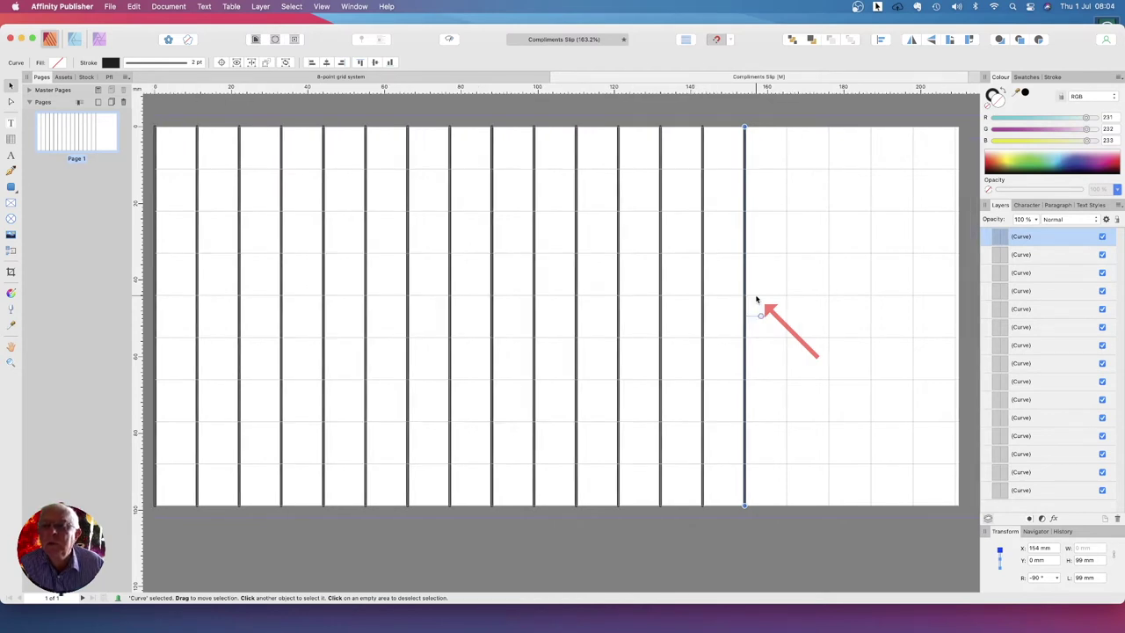
{"action": "left_click_drag", "start_coordinate": [745, 301], "coordinate": [790, 301]}
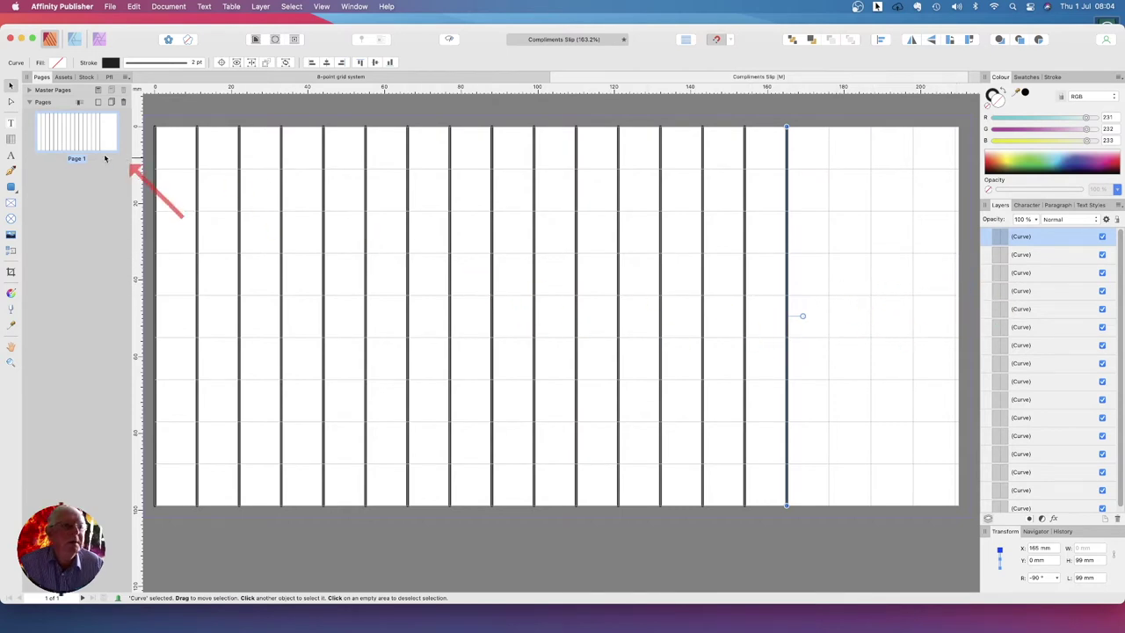
Deselect, then draw a 165 mm horizontal line along the page's top edge with the Pen Tool
{"action": "scroll", "coordinate": [158, 116], "scroll_direction": "left", "scroll_amount": 2}
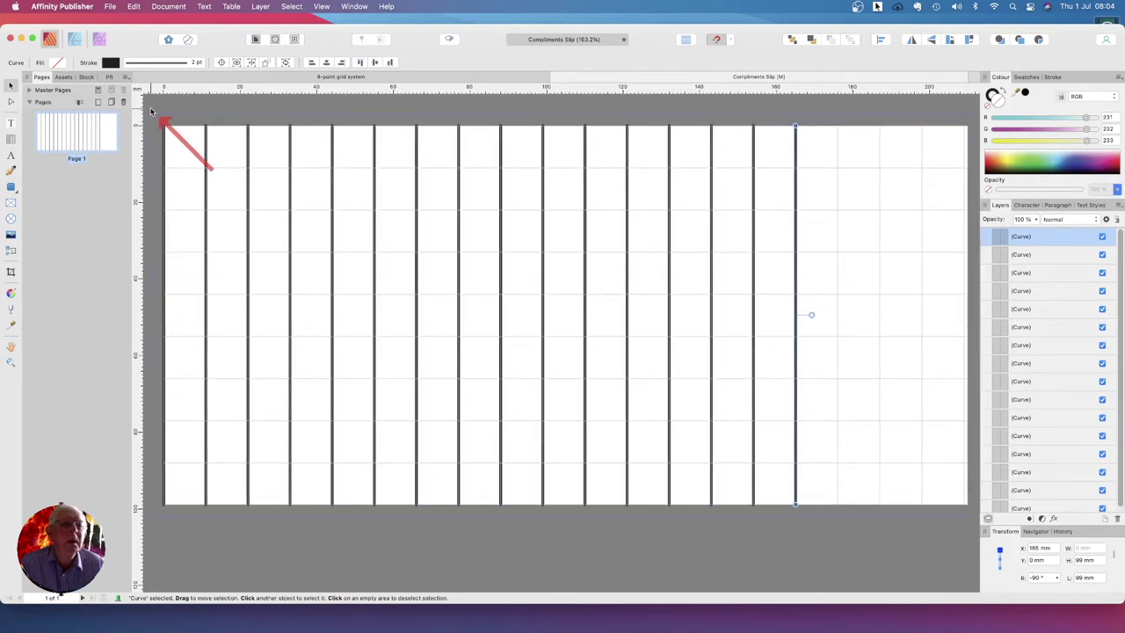
{"action": "scroll", "coordinate": [155, 109], "scroll_direction": "right", "scroll_amount": 1}
{"action": "left_click", "coordinate": [156, 109]}
{"action": "scroll", "coordinate": [158, 111], "scroll_direction": "left", "scroll_amount": 1}
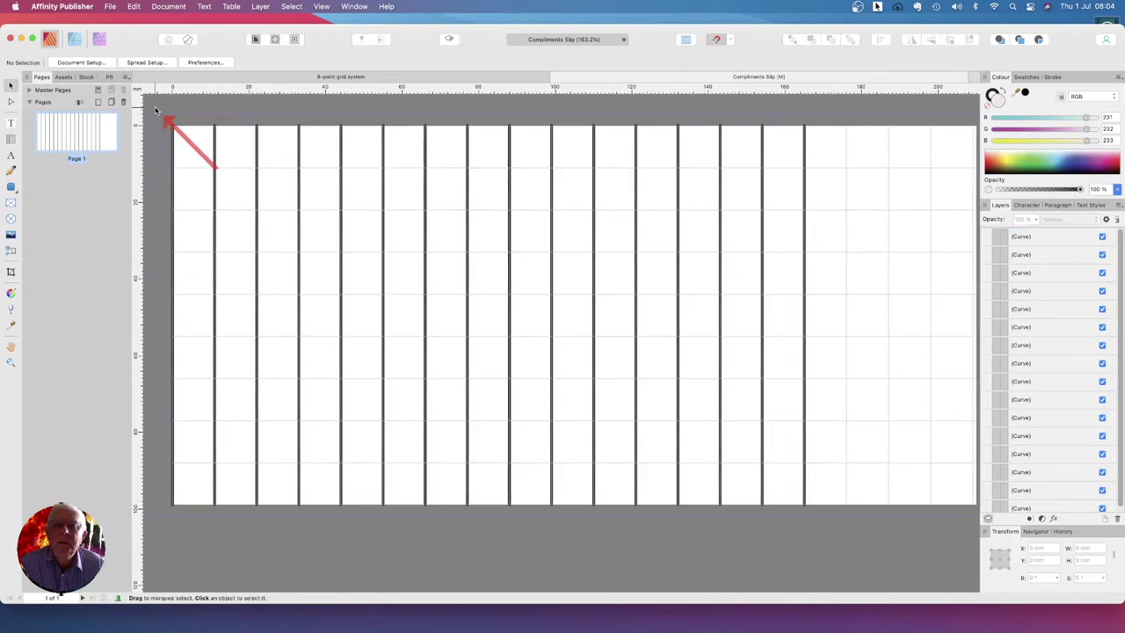
{"action": "scroll", "coordinate": [158, 114], "scroll_direction": "up", "scroll_amount": 5}
{"action": "scroll", "coordinate": [159, 137], "scroll_direction": "down", "scroll_amount": 4}
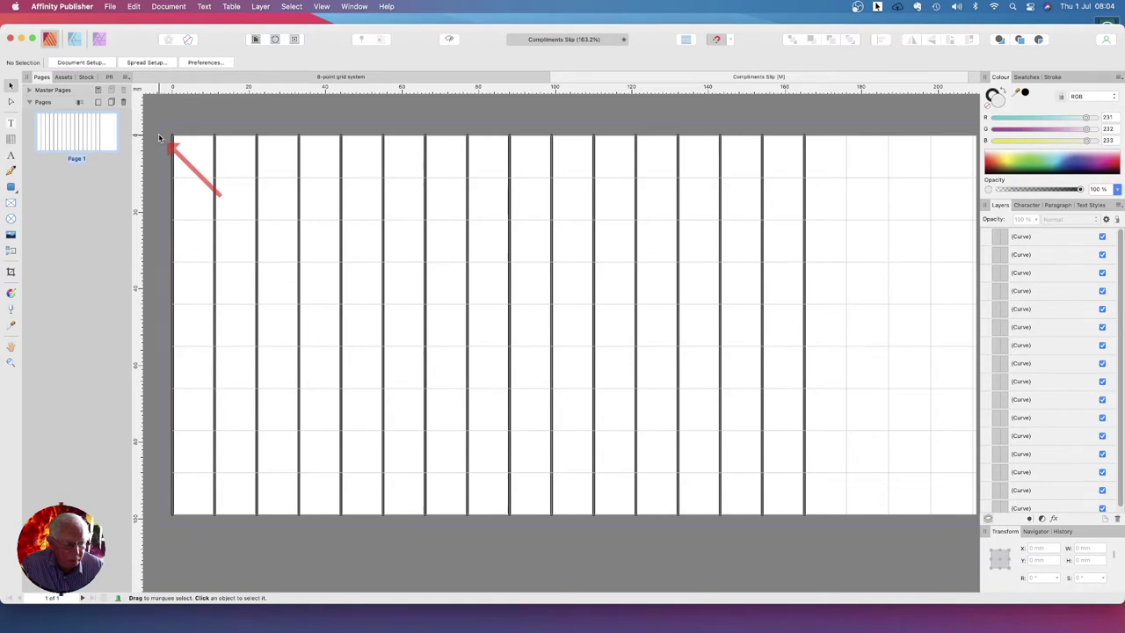
{"action": "scroll", "coordinate": [163, 145], "scroll_direction": "left", "scroll_amount": 1}
{"action": "scroll", "coordinate": [163, 145], "scroll_direction": "right", "scroll_amount": 2}
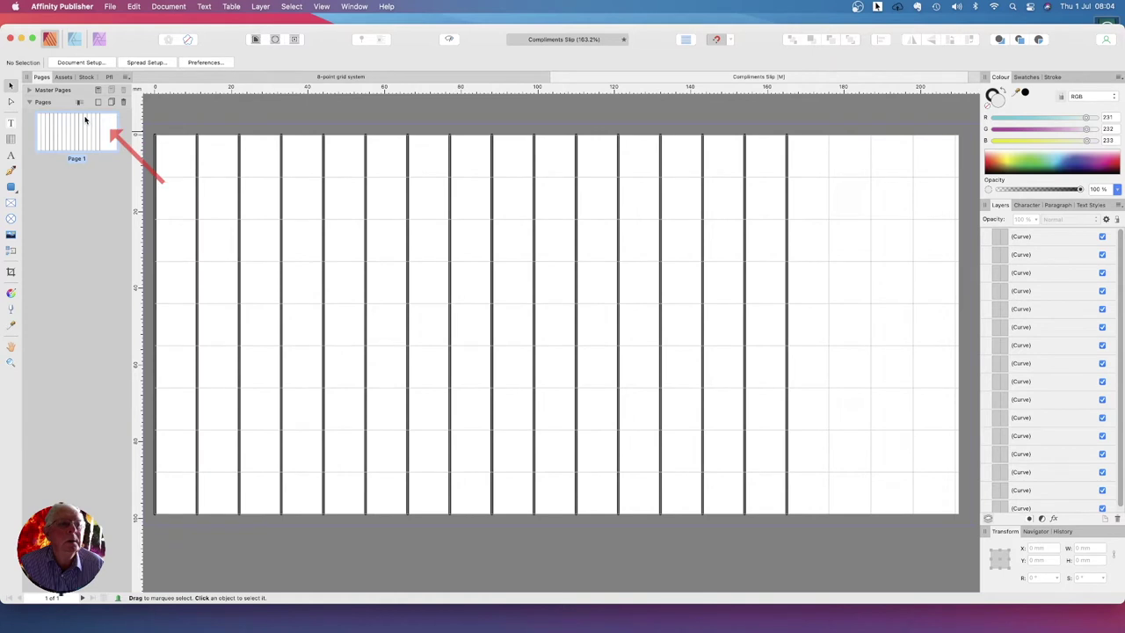
{"action": "left_click", "coordinate": [12, 171]}
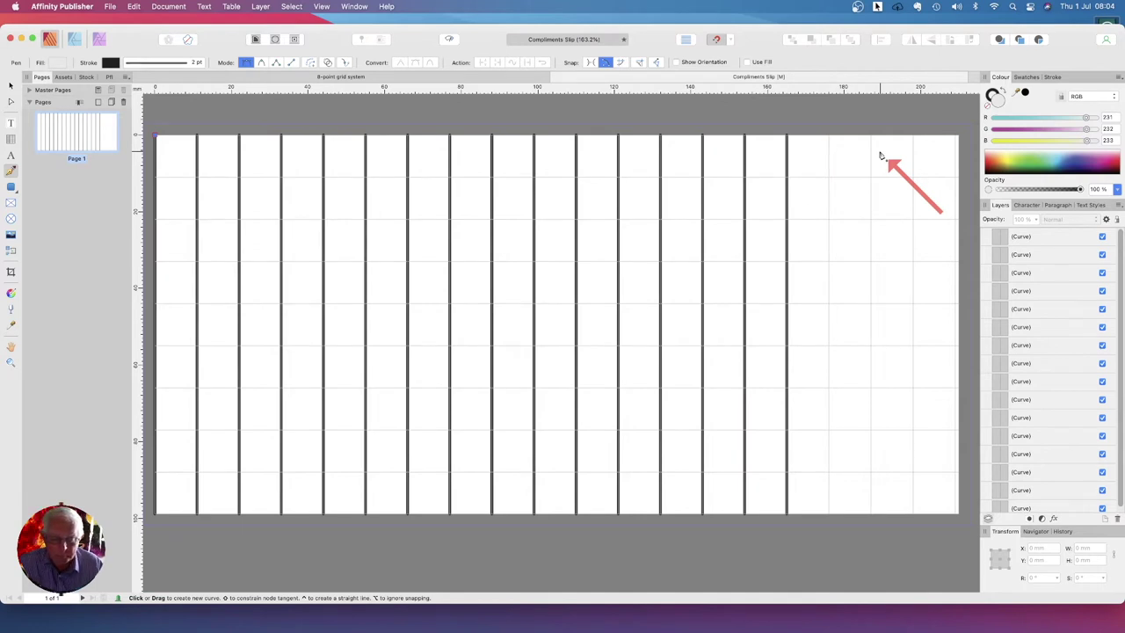
{"action": "left_click", "coordinate": [787, 136]}
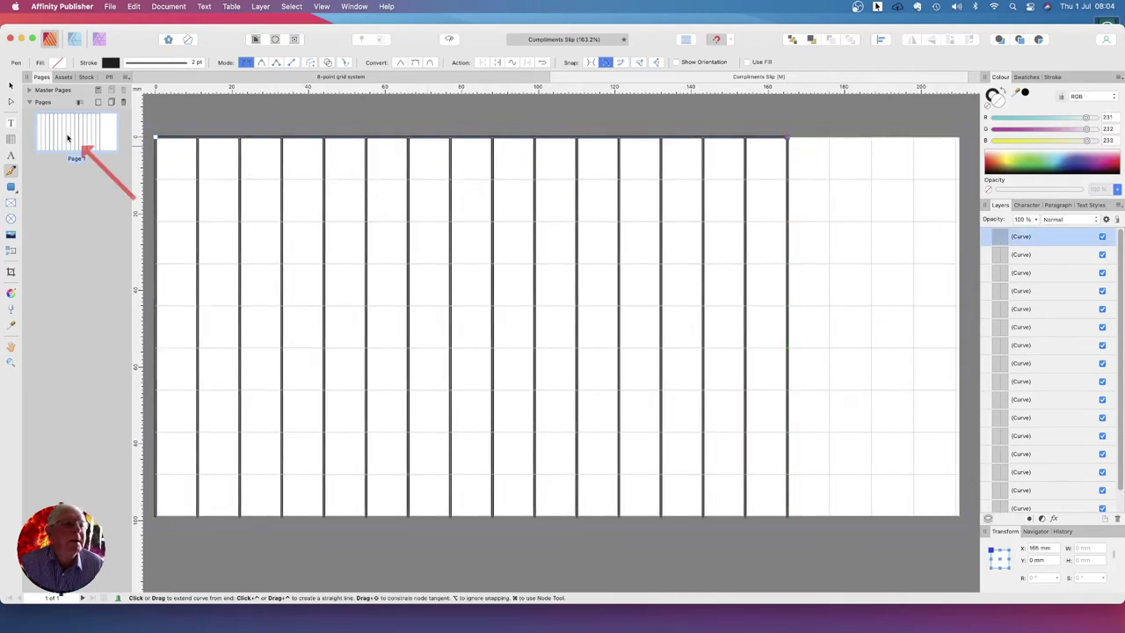
{"action": "left_click", "coordinate": [10, 85]}
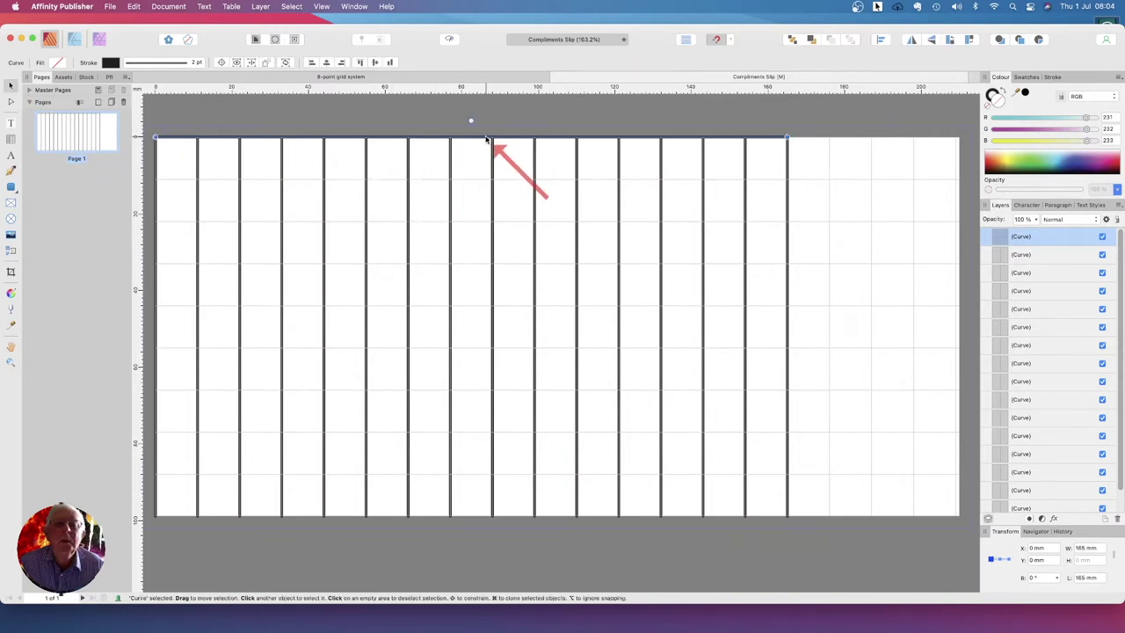
Clone the top horizontal line down every 11 mm to Y 99 mm, completing the 15 × 9 grid
{"action": "scroll", "coordinate": [479, 141], "scroll_direction": "left", "scroll_amount": 1}
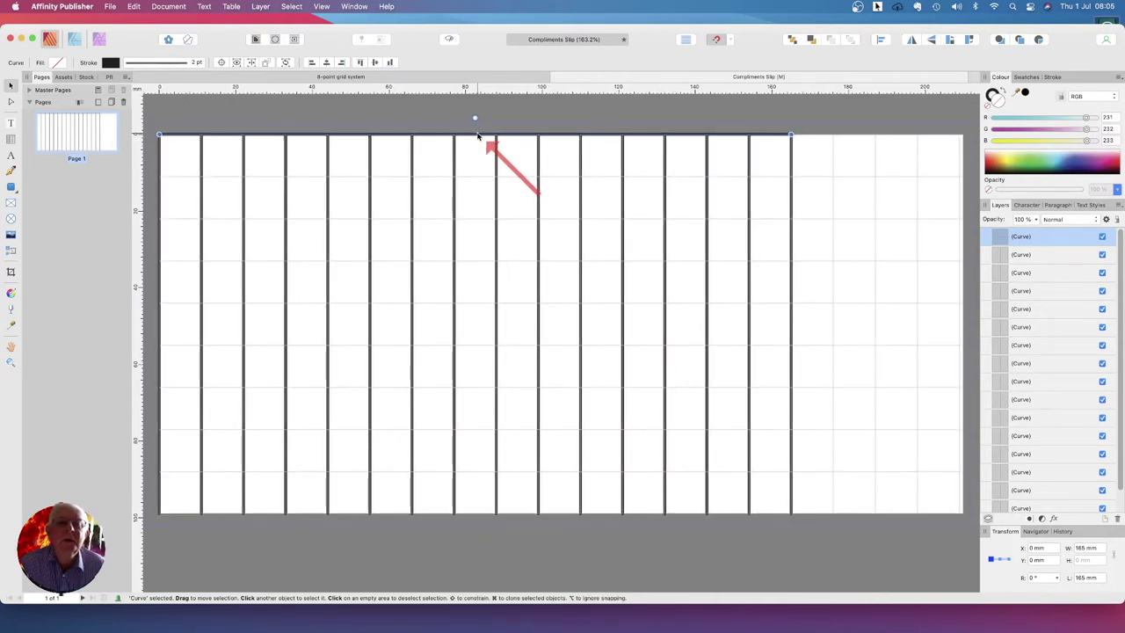
{"action": "left_click_drag", "start_coordinate": [479, 135], "coordinate": [481, 346]}
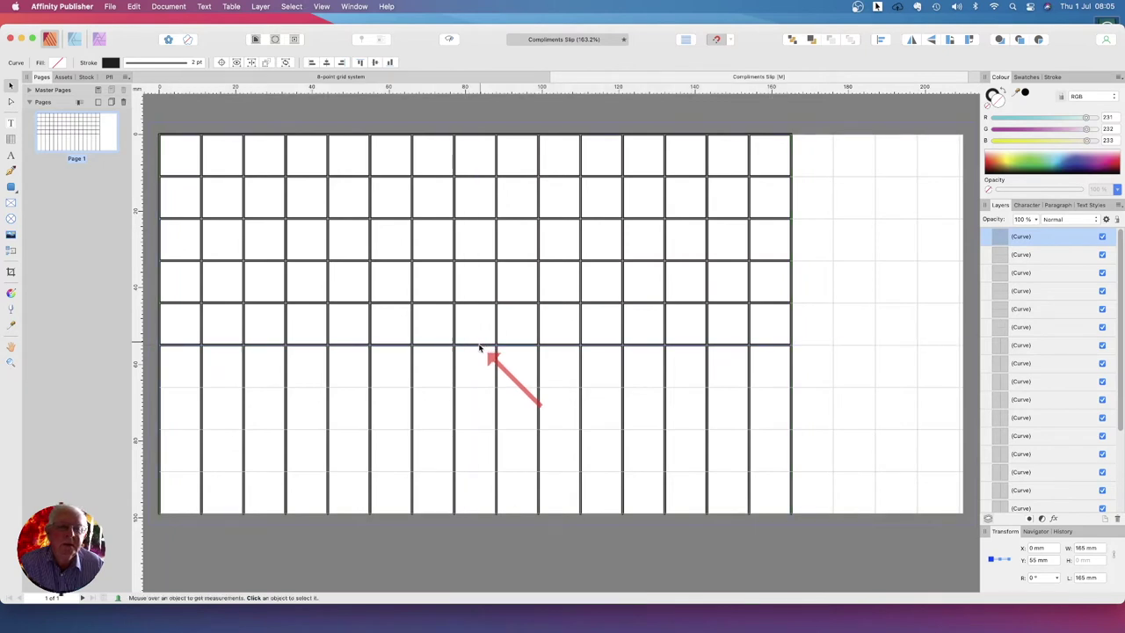
{"action": "left_click_drag", "start_coordinate": [482, 348], "coordinate": [480, 386]}
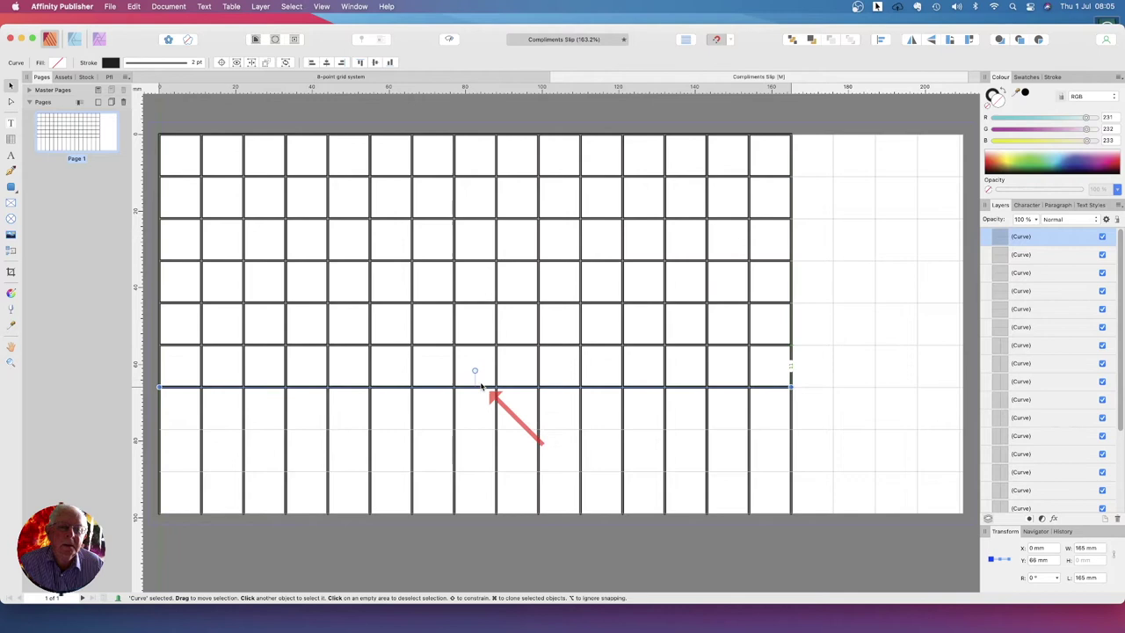
{"action": "left_click_drag", "start_coordinate": [480, 390], "coordinate": [481, 463]}
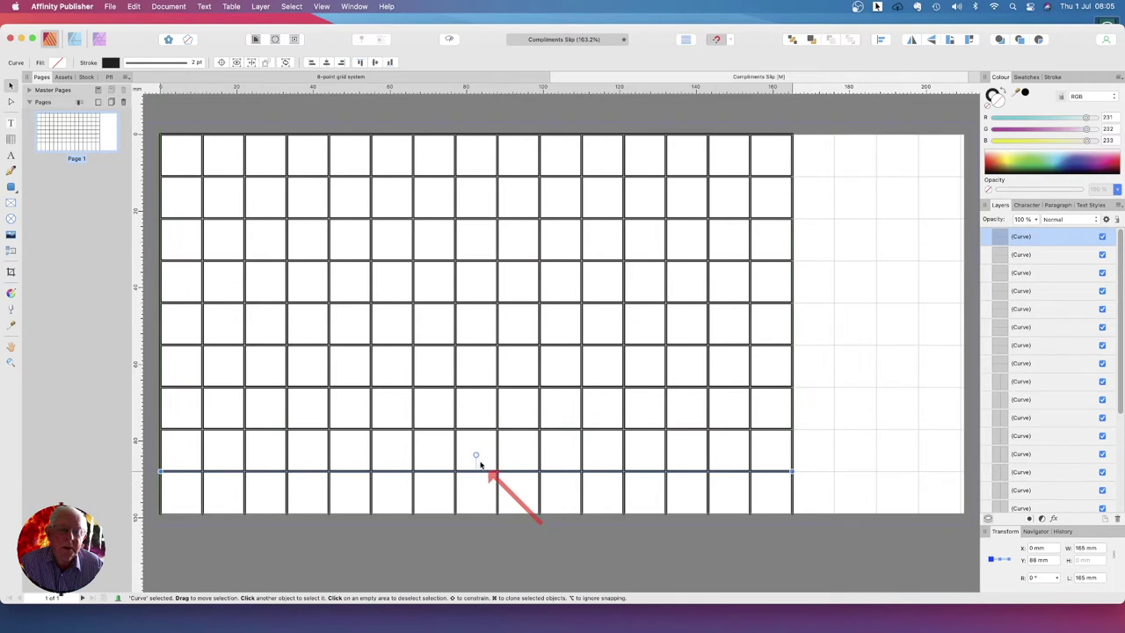
{"action": "left_click_drag", "start_coordinate": [484, 477], "coordinate": [476, 519]}
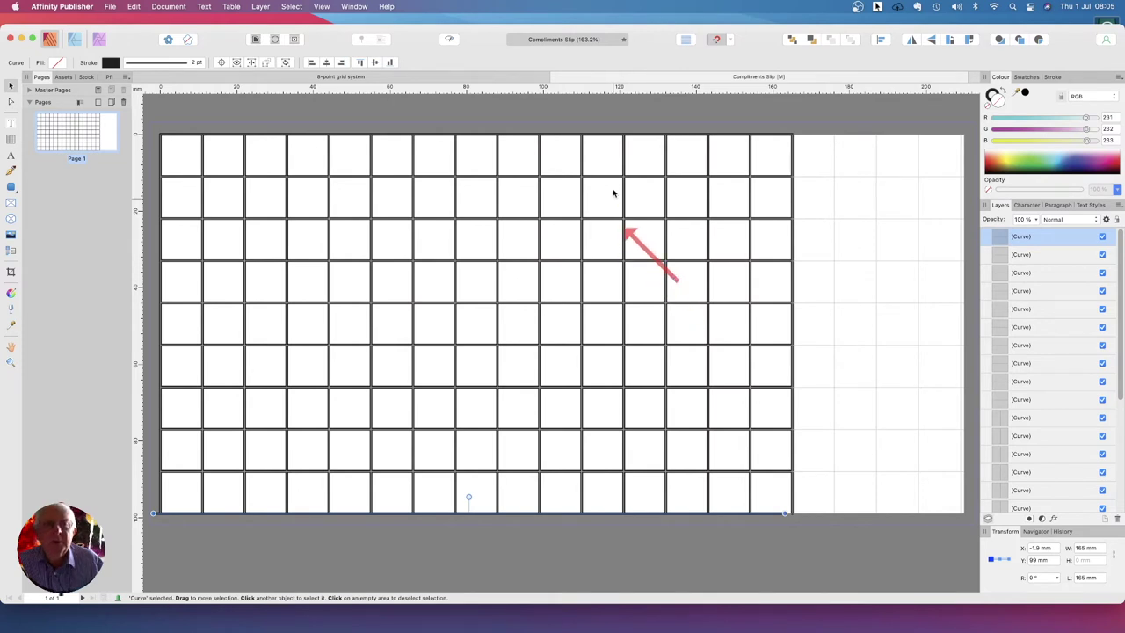
Select all the grid lines and show the Greys palette in the Swatches panel
{"action": "left_click", "coordinate": [290, 7]}
{"action": "left_click", "coordinate": [296, 22]}
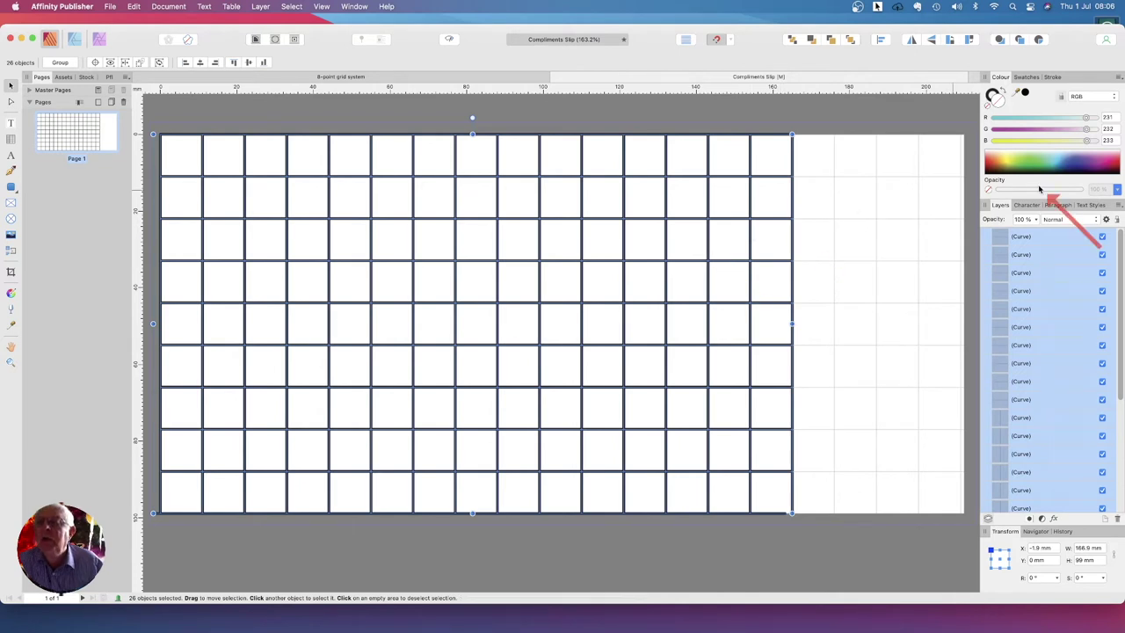
{"action": "left_click", "coordinate": [1025, 77]}
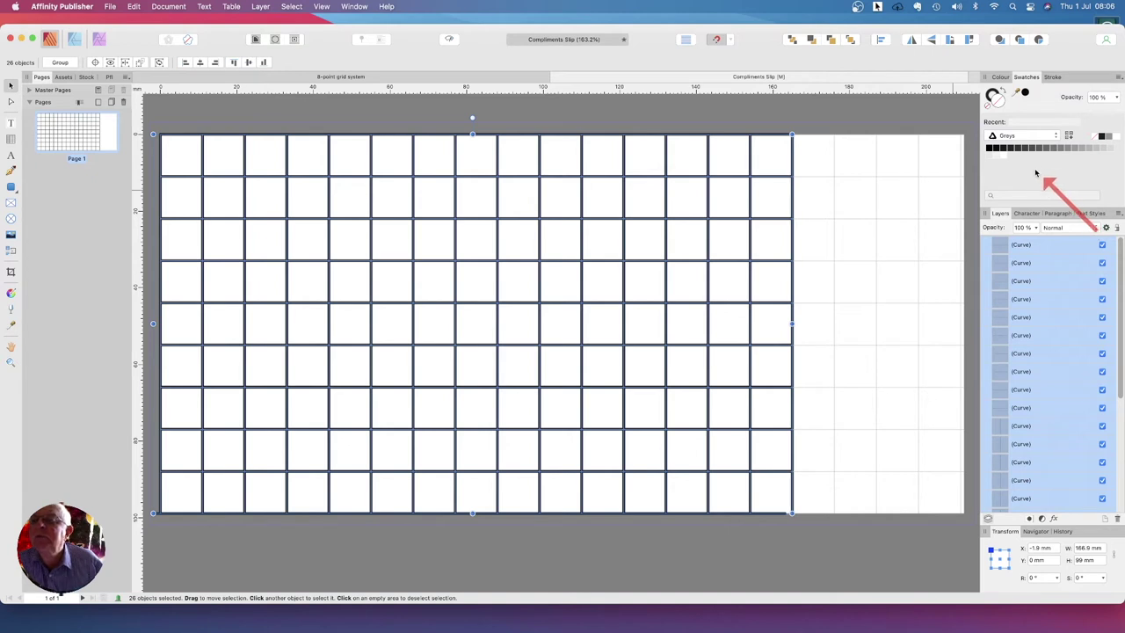
{"action": "left_click", "coordinate": [1040, 137]}
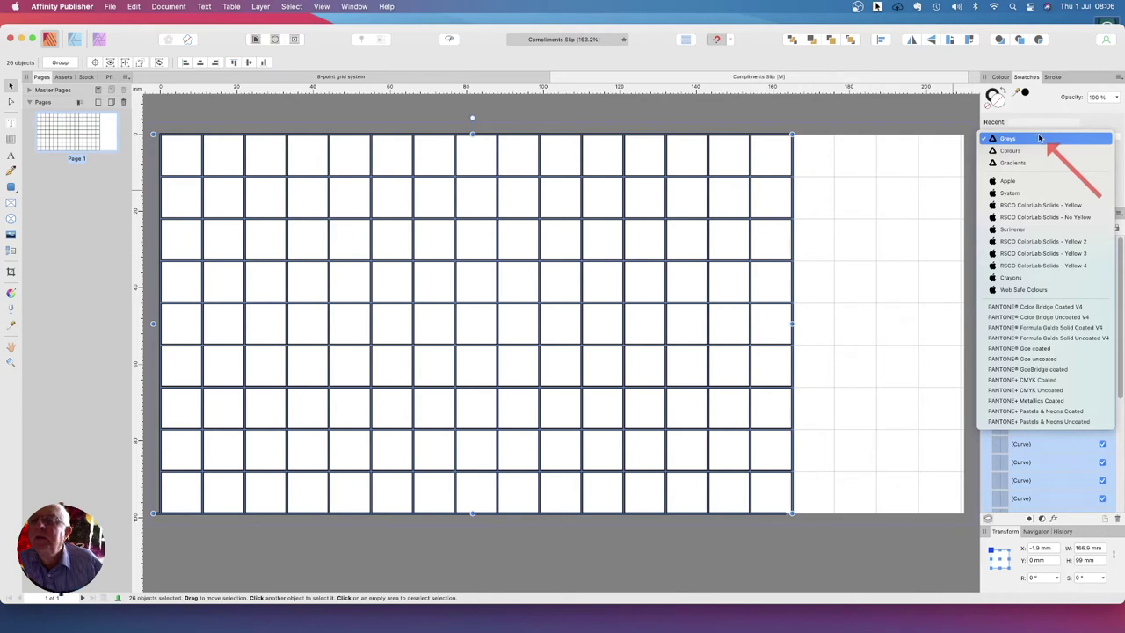
{"action": "left_click", "coordinate": [1039, 138]}
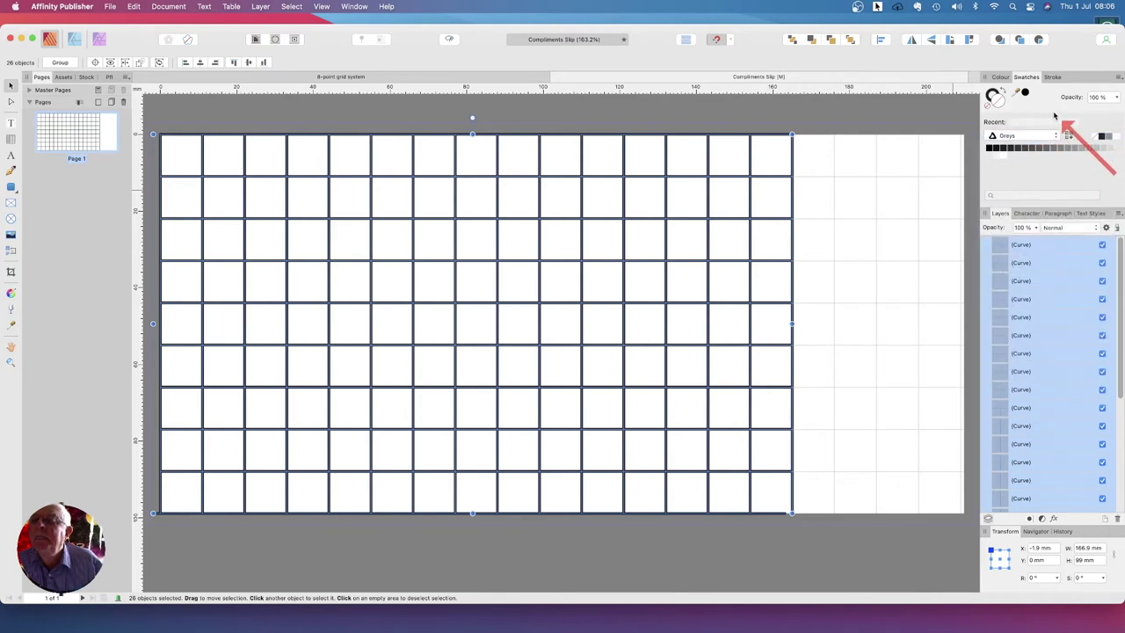
Start importing a palette as a document palette from the Swatches panel menu
{"action": "left_click", "coordinate": [1119, 79]}
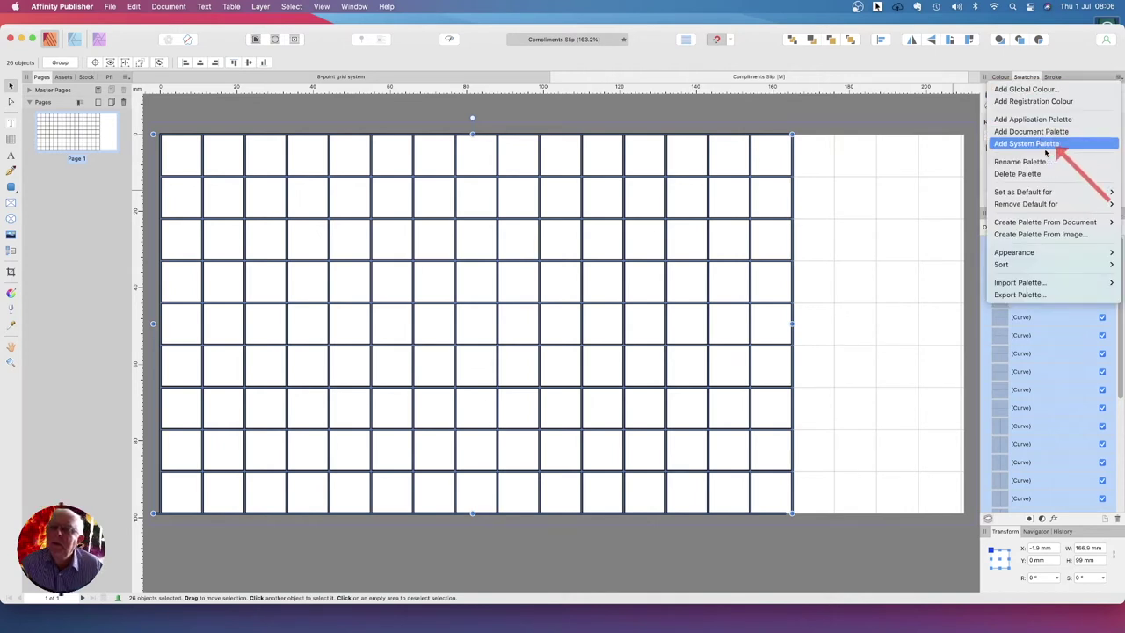
{"action": "mouse_move", "coordinate": [1034, 285]}
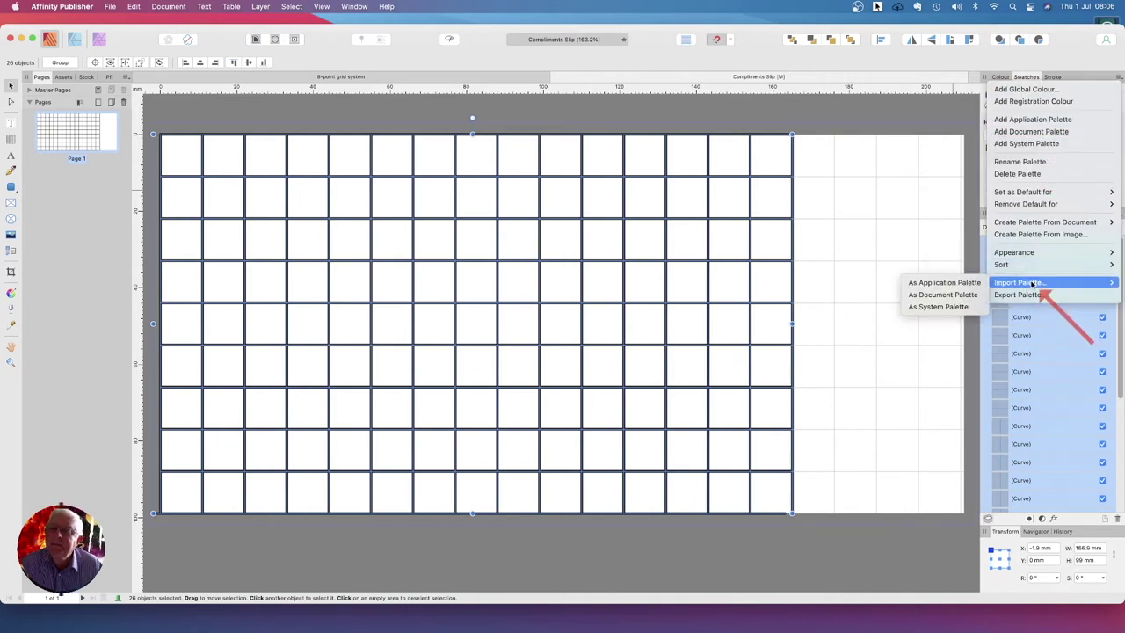
{"action": "left_click", "coordinate": [951, 296]}
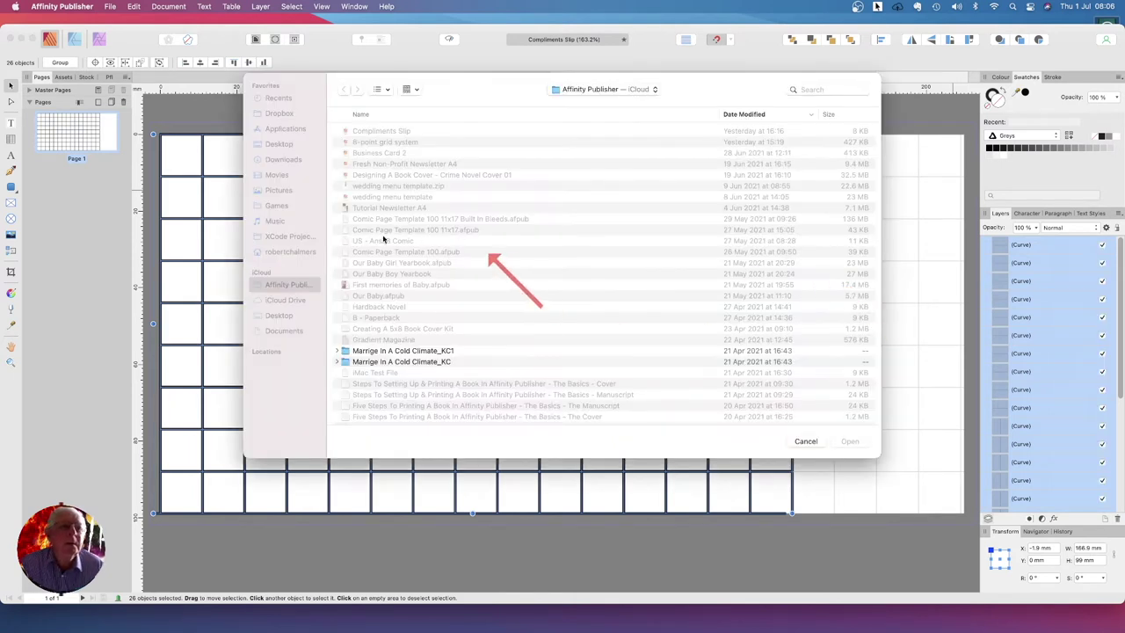
Import KBA Global Swatches.afpalette from Downloads > KB-A Stationery into the document
{"action": "left_click", "coordinate": [280, 162]}
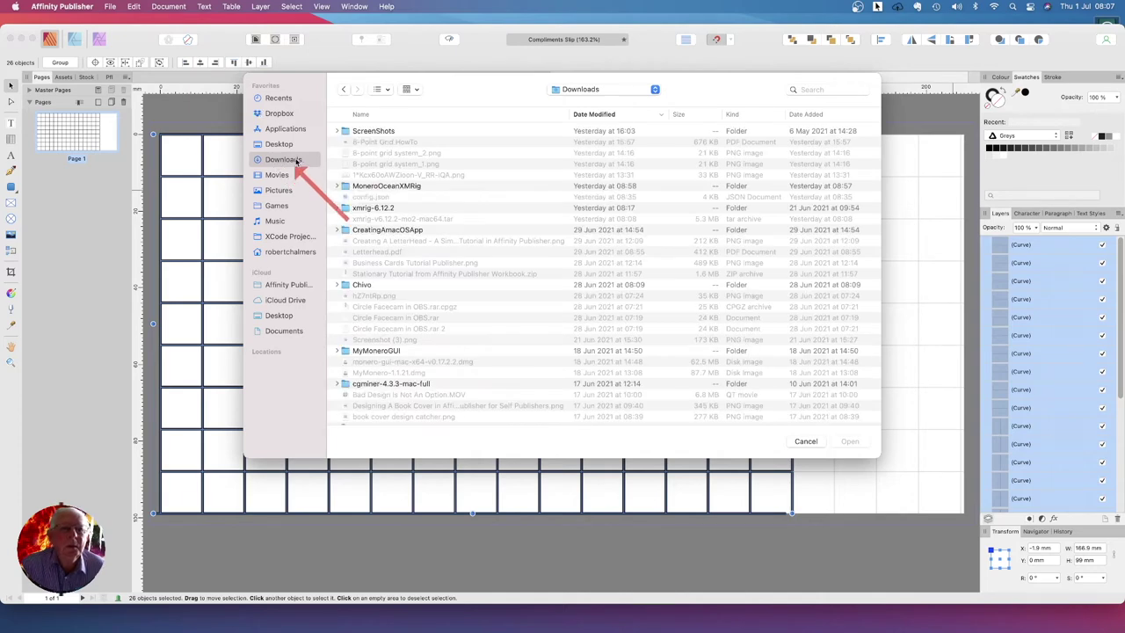
{"action": "scroll", "coordinate": [412, 214], "scroll_direction": "down", "scroll_amount": 4}
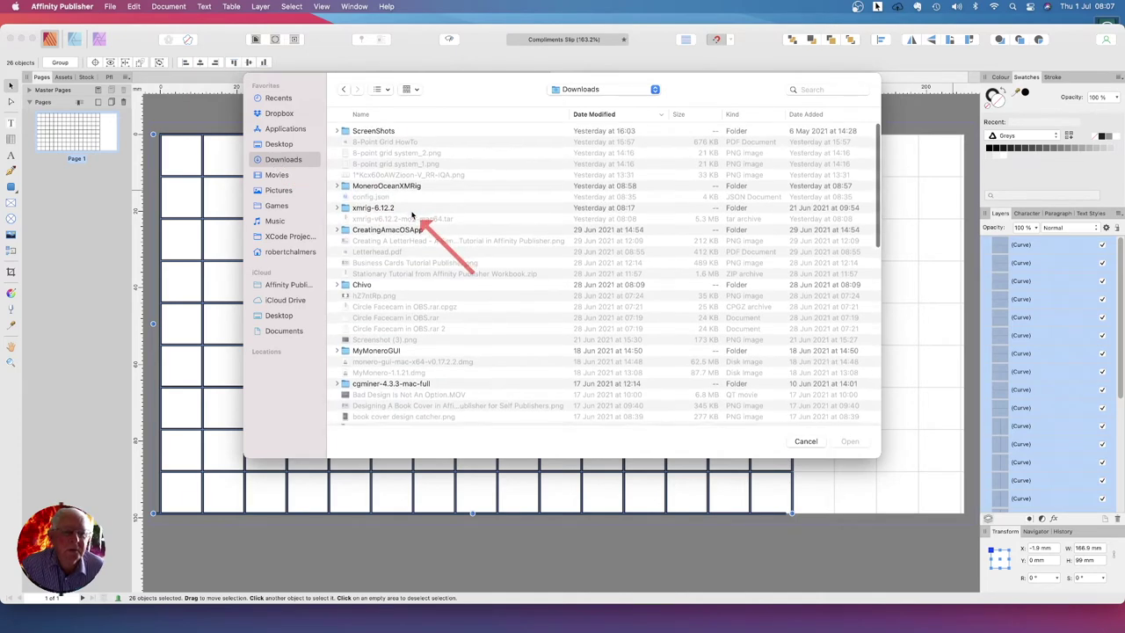
{"action": "scroll", "coordinate": [411, 215], "scroll_direction": "down", "scroll_amount": 3}
{"action": "scroll", "coordinate": [411, 215], "scroll_direction": "up", "scroll_amount": 6}
{"action": "scroll", "coordinate": [411, 215], "scroll_direction": "down", "scroll_amount": 12}
{"action": "scroll", "coordinate": [411, 216], "scroll_direction": "down", "scroll_amount": 10}
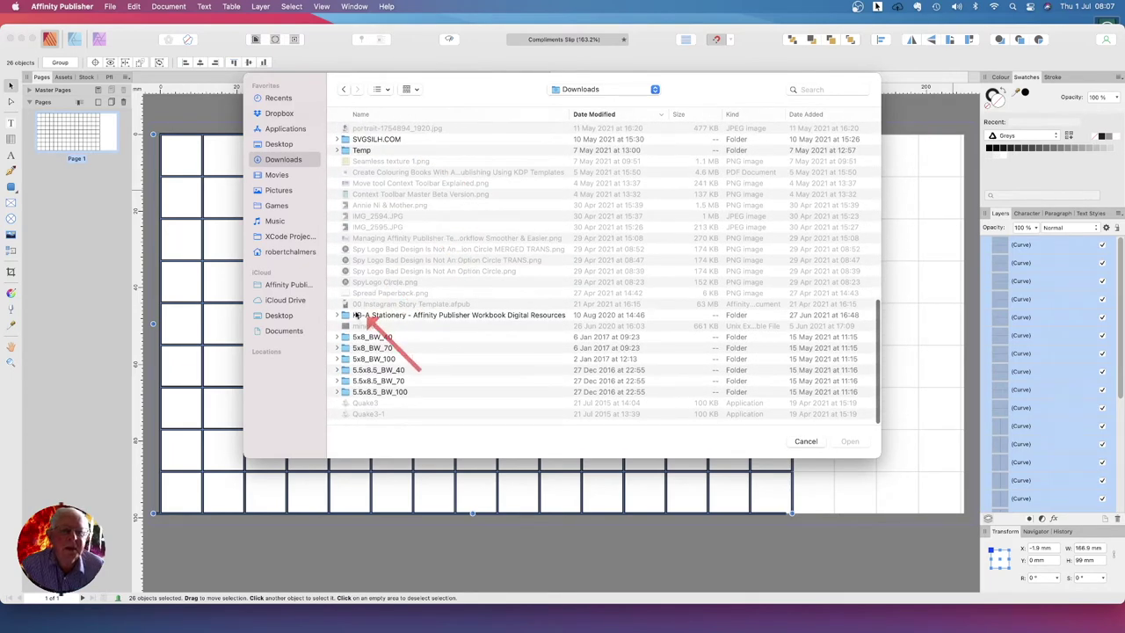
{"action": "double_click", "coordinate": [346, 314]}
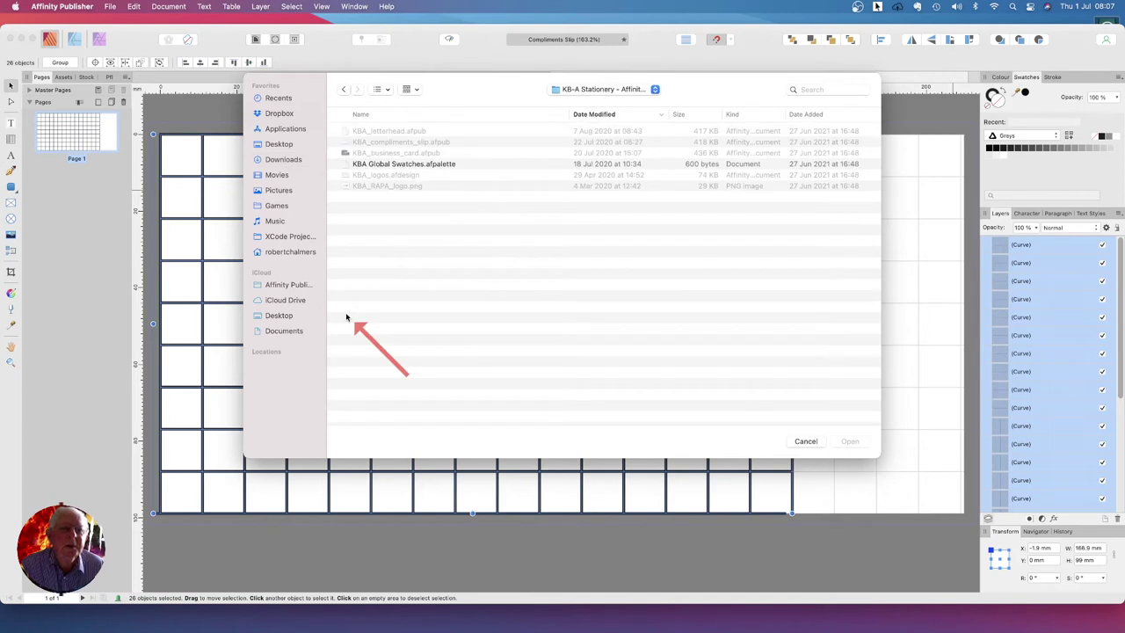
{"action": "left_click", "coordinate": [392, 169]}
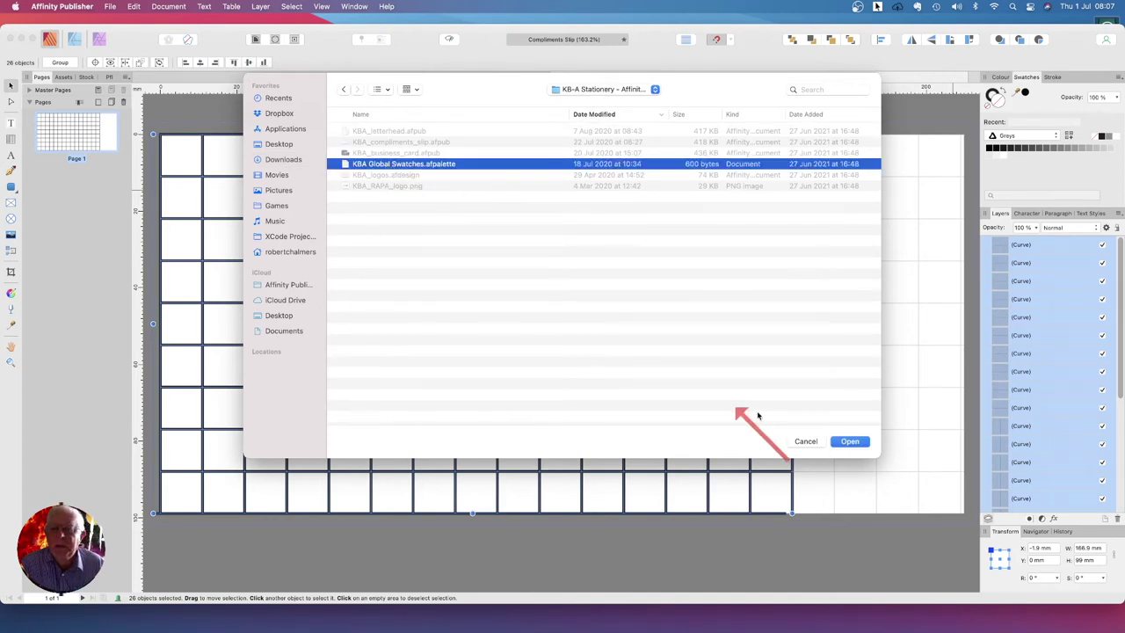
{"action": "left_click", "coordinate": [850, 441]}
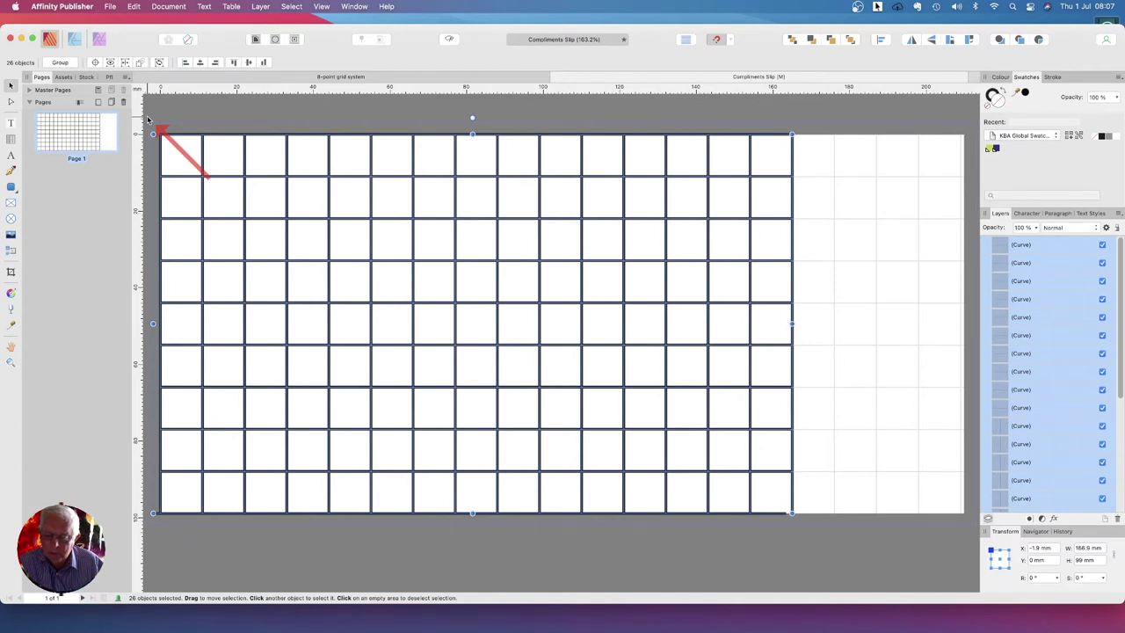
Colour all 26 grid lines navy from the KBA palette and select the Pen Tool
{"action": "left_click", "coordinate": [992, 149]}
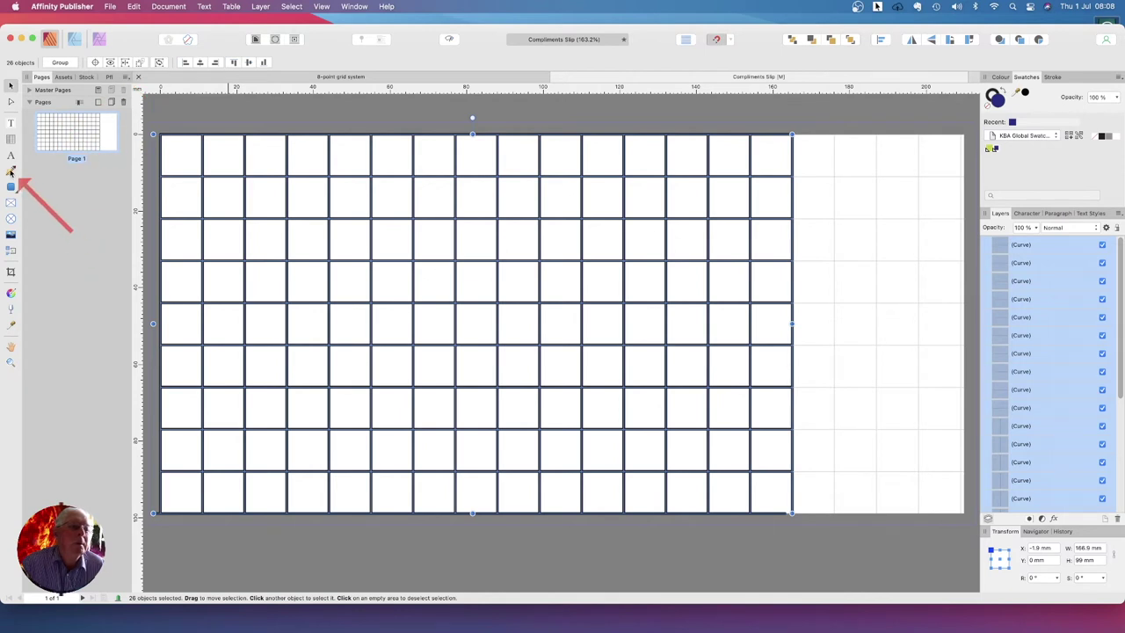
{"action": "left_click", "coordinate": [11, 171]}
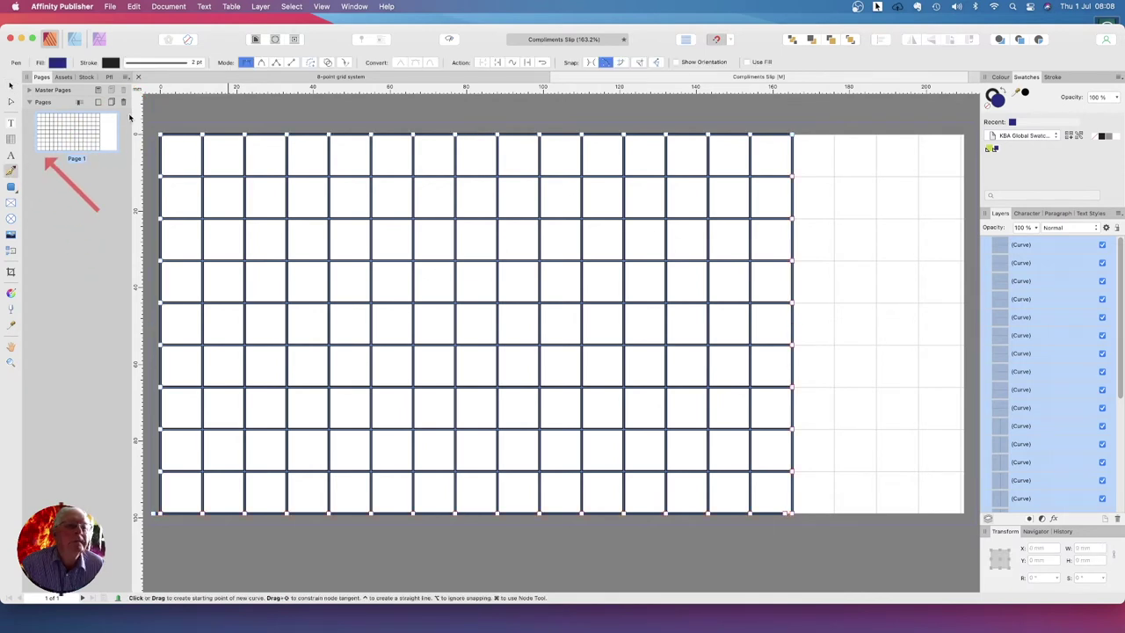
Set the grid lines' stroke width to 0.2 pt
{"action": "left_click", "coordinate": [197, 64]}
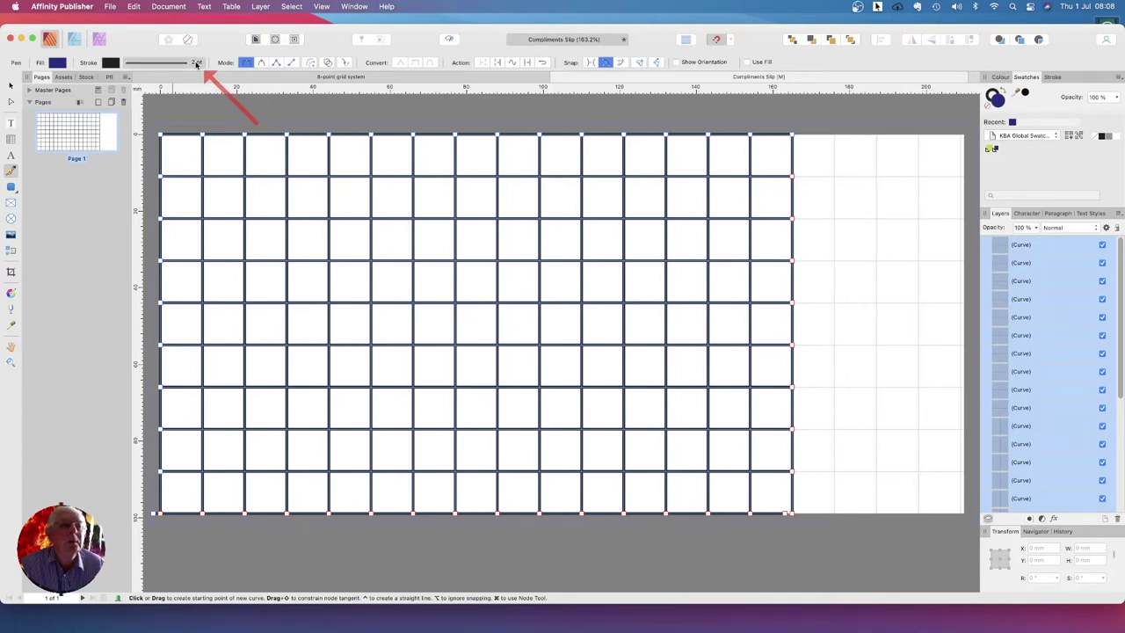
{"action": "left_click", "coordinate": [197, 63]}
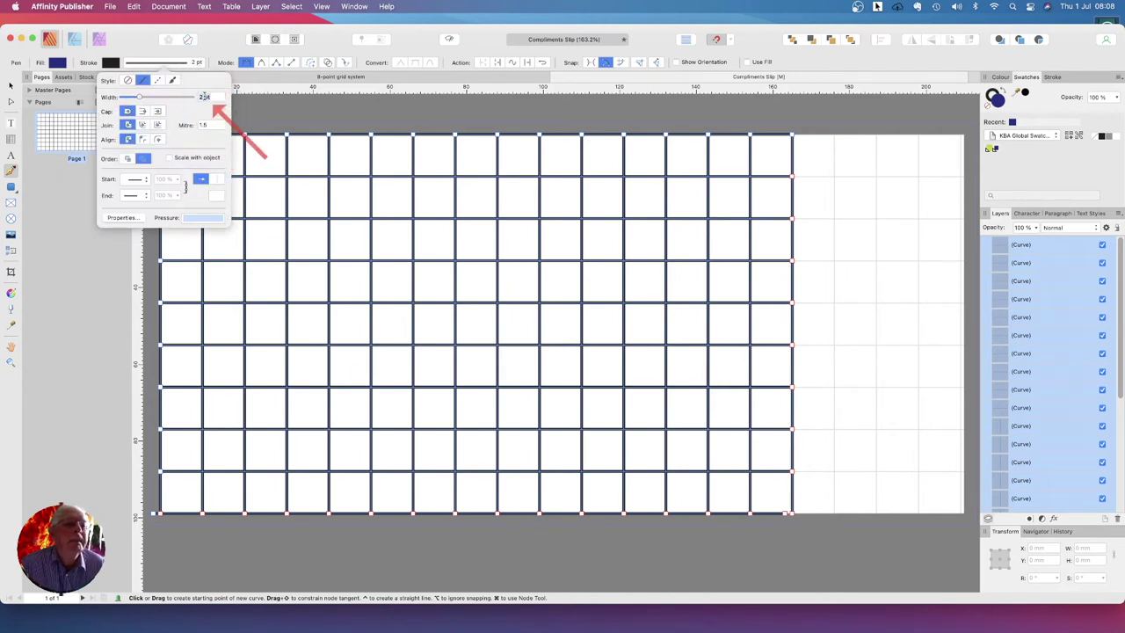
{"action": "type", "text": "0"}
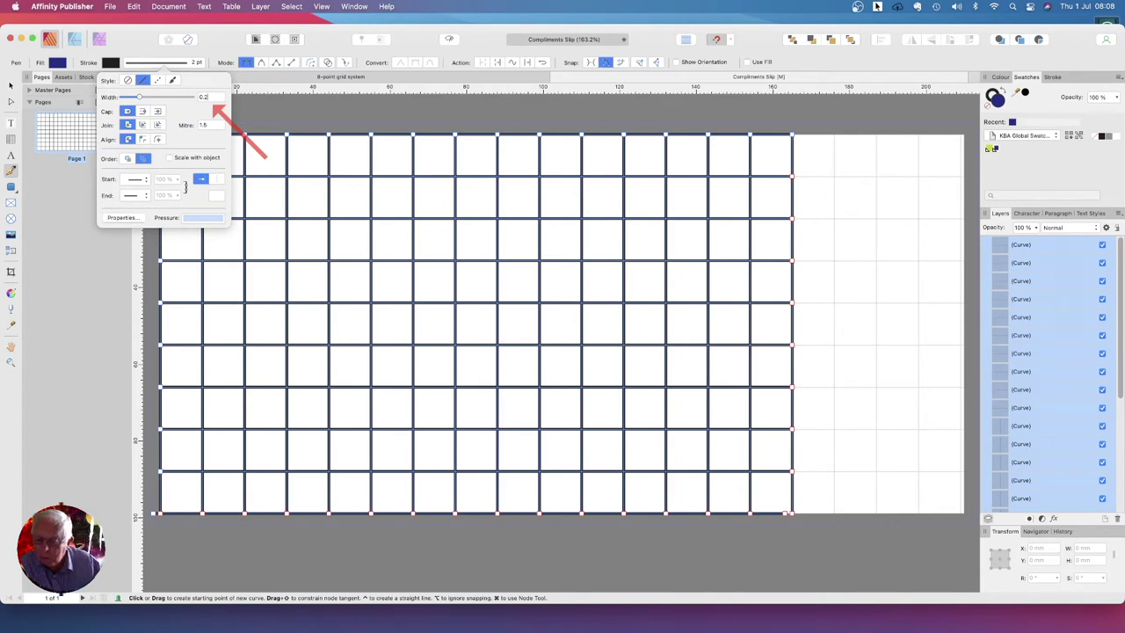
{"action": "type", "text": ".2"}
{"action": "key", "text": "Return"}
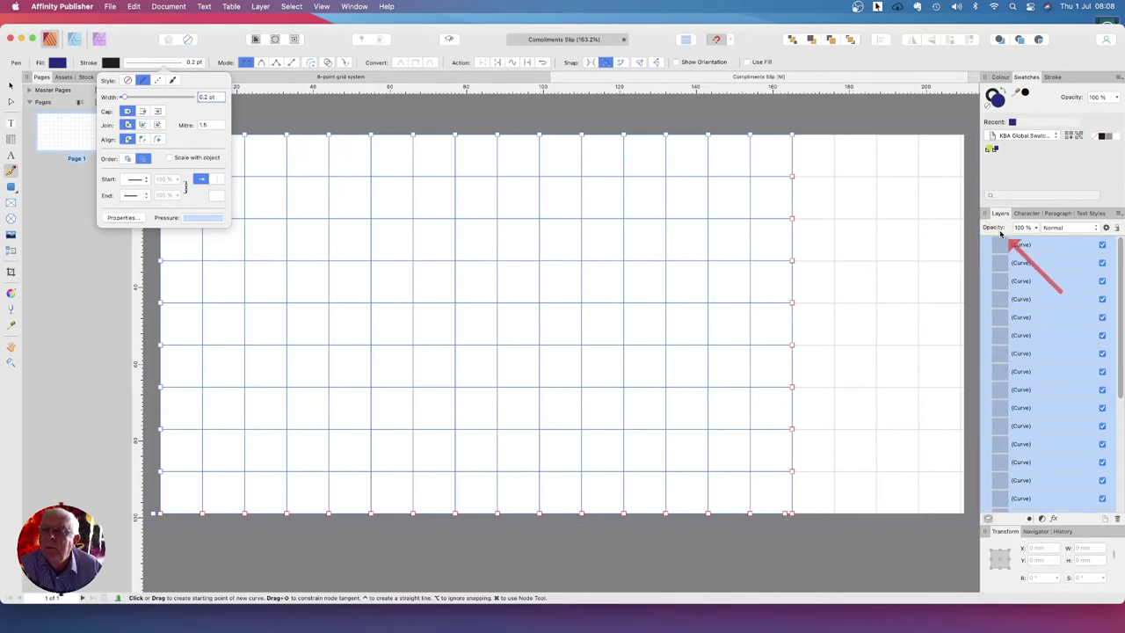
Fade the grid layers to 20% opacity
{"action": "left_click_drag", "start_coordinate": [1039, 244], "coordinate": [1035, 243]}
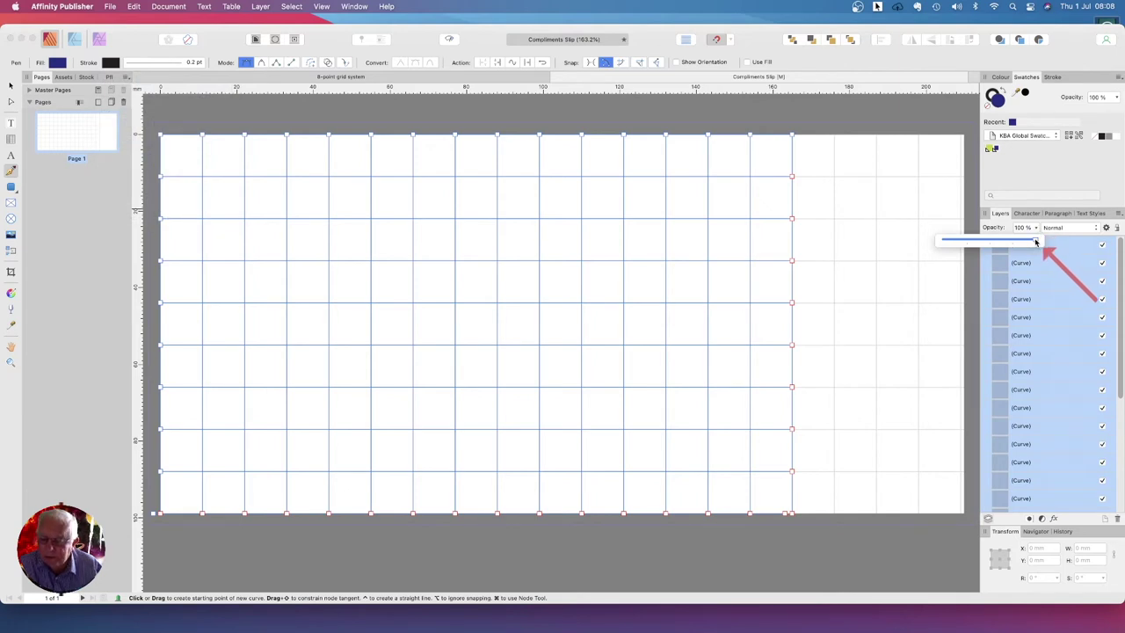
{"action": "left_click_drag", "start_coordinate": [1035, 241], "coordinate": [963, 242]}
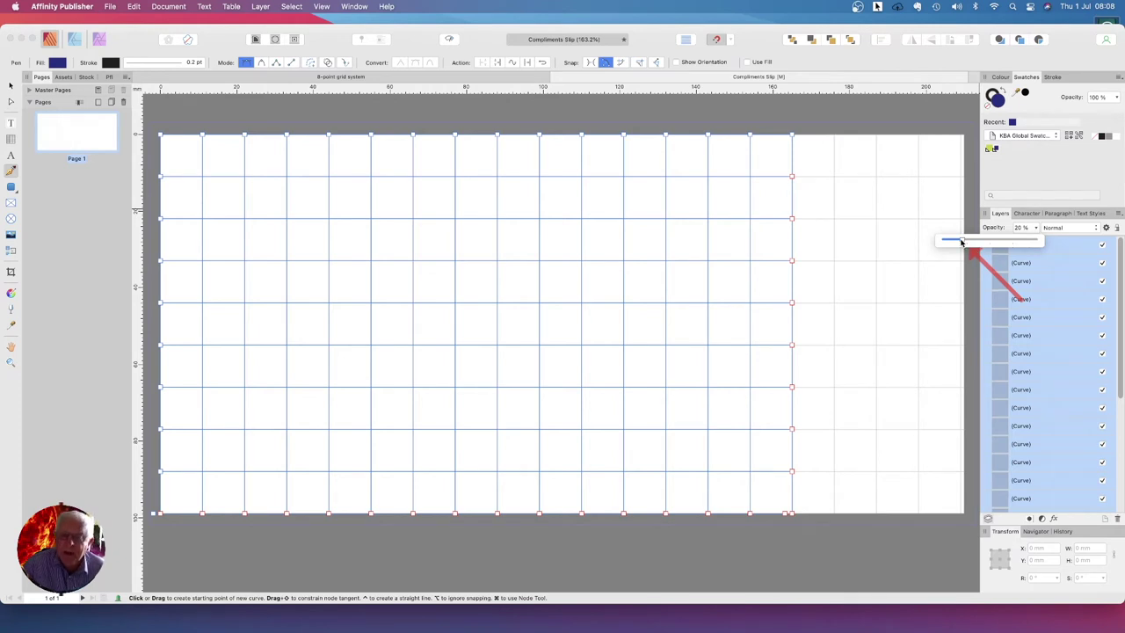
{"action": "scroll", "coordinate": [730, 127], "scroll_direction": "right", "scroll_amount": 2}
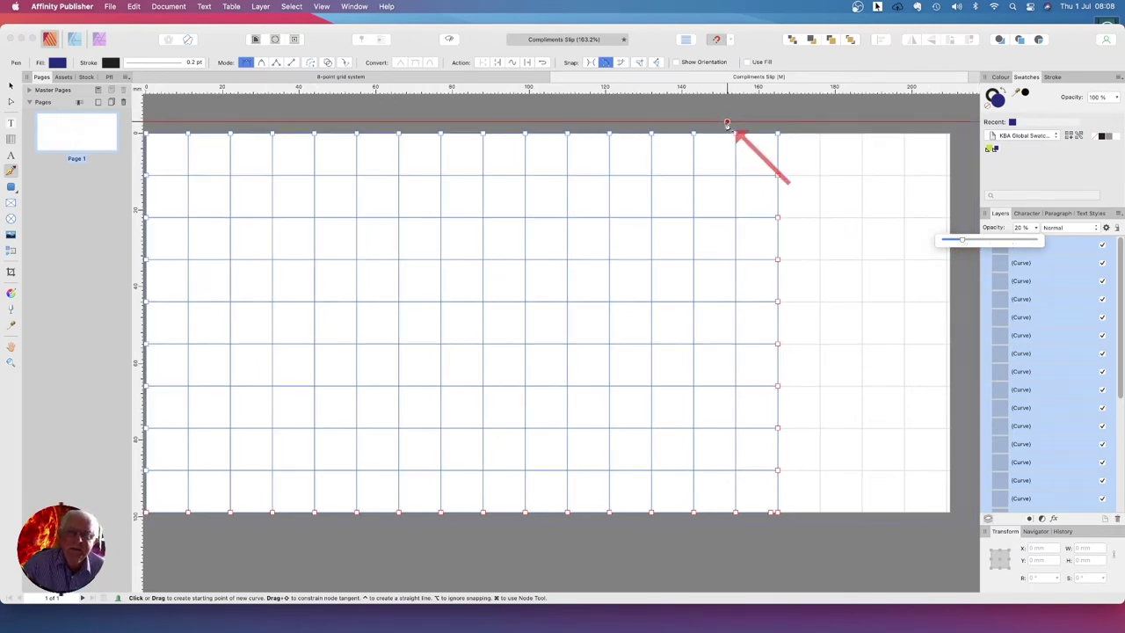
Deselect all the grid lines with Select > Deselect
{"action": "scroll", "coordinate": [724, 121], "scroll_direction": "left", "scroll_amount": 3}
{"action": "scroll", "coordinate": [724, 121], "scroll_direction": "right", "scroll_amount": 3}
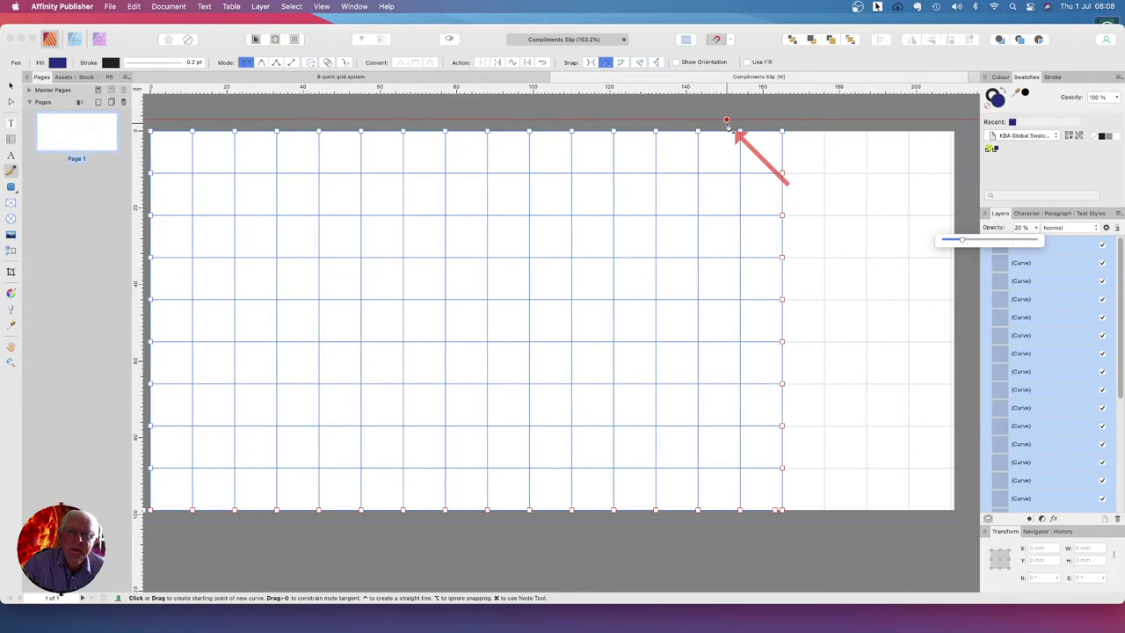
{"action": "scroll", "coordinate": [724, 116], "scroll_direction": "right", "scroll_amount": 1}
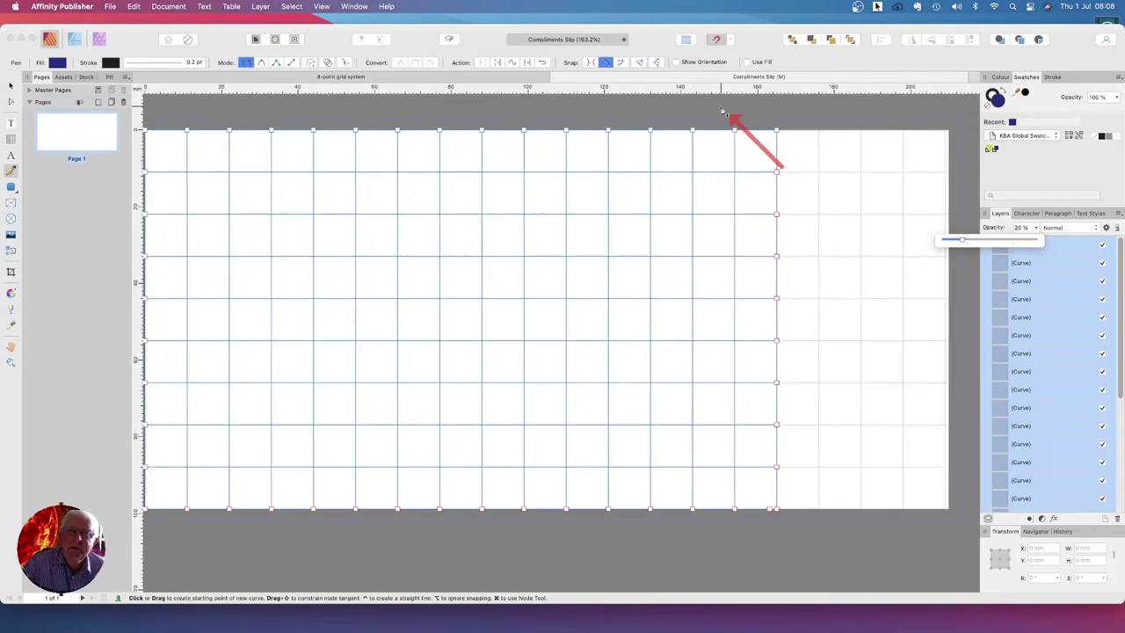
{"action": "scroll", "coordinate": [723, 112], "scroll_direction": "left", "scroll_amount": 2}
{"action": "scroll", "coordinate": [723, 112], "scroll_direction": "right", "scroll_amount": 1}
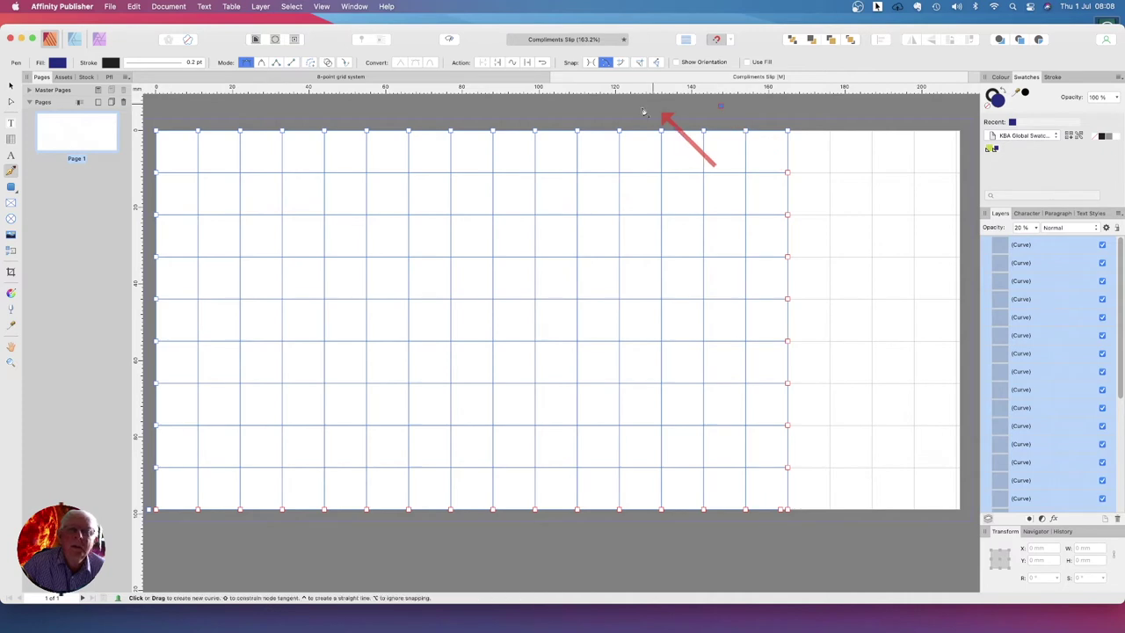
{"action": "left_click", "coordinate": [290, 7]}
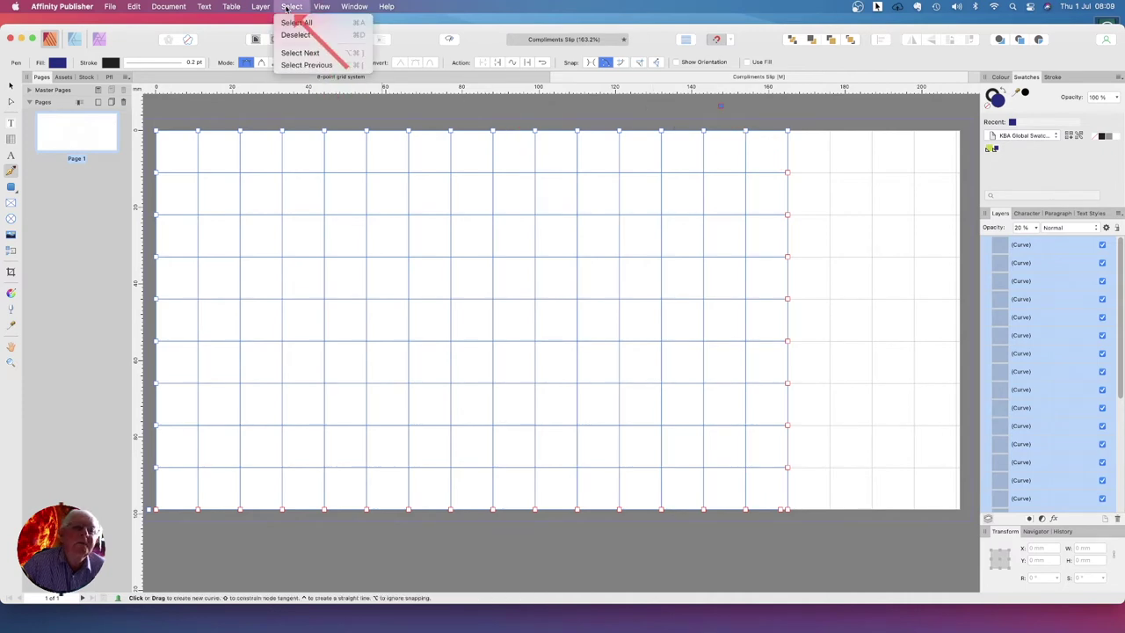
{"action": "left_click", "coordinate": [299, 38]}
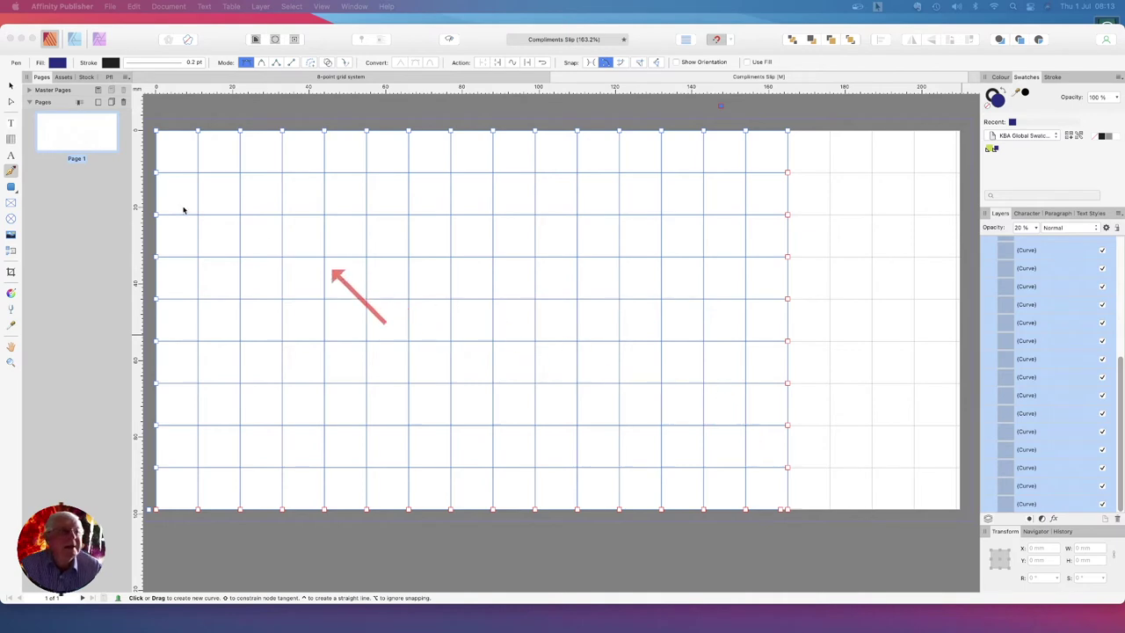
Switch to the Frame Text Tool with Arial 12 pt ready for the heading
{"action": "left_click", "coordinate": [13, 125]}
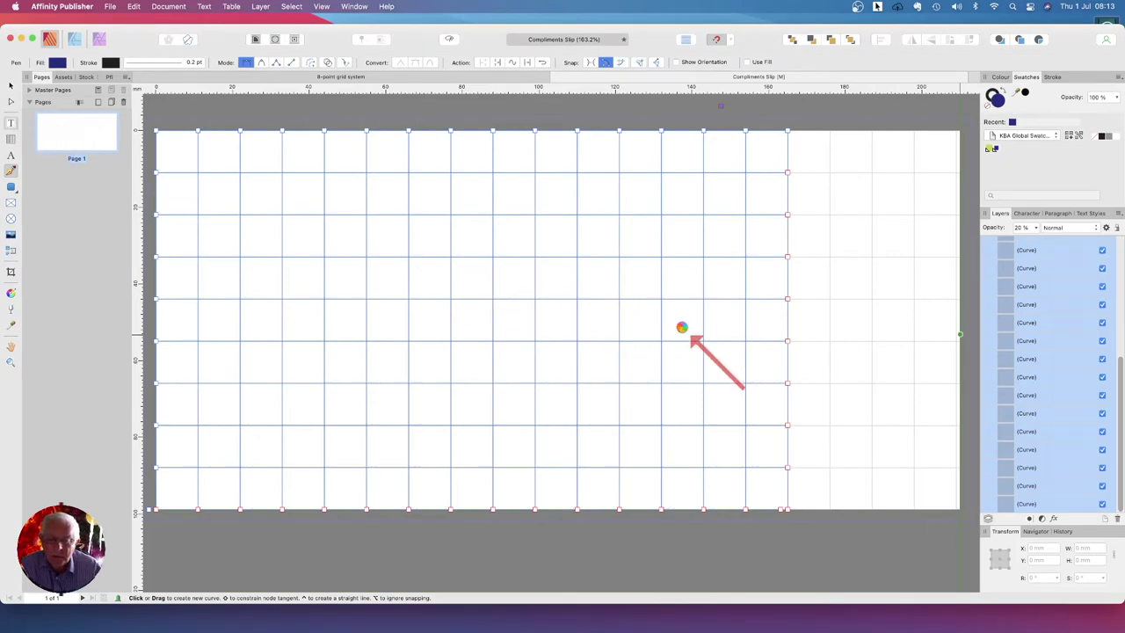
{"action": "key", "text": "t"}
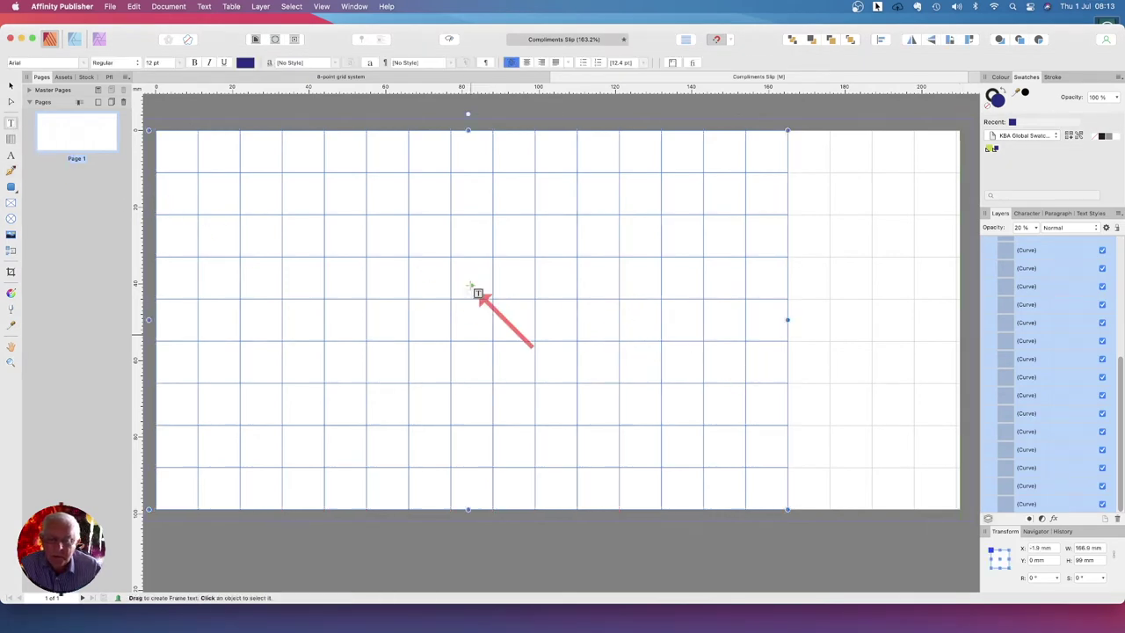
{"action": "left_click", "coordinate": [51, 63]}
Scroll through the font family list, previewing typefaces along the way
{"action": "scroll", "coordinate": [75, 215], "scroll_direction": "down", "scroll_amount": 15}
{"action": "scroll", "coordinate": [72, 221], "scroll_direction": "down", "scroll_amount": 20}
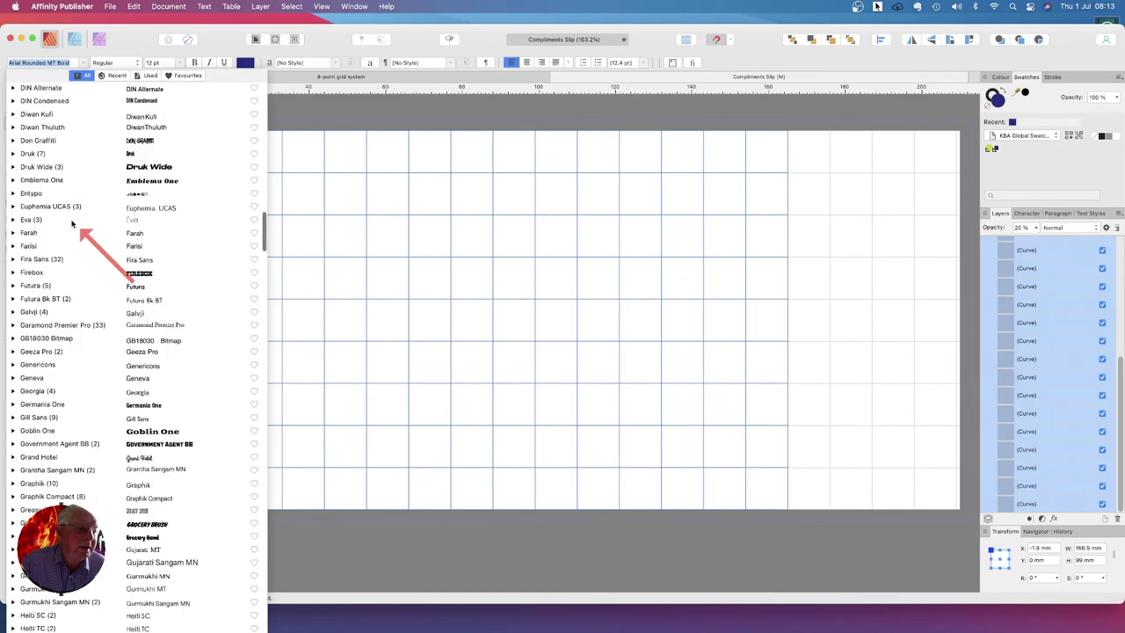
{"action": "scroll", "coordinate": [72, 221], "scroll_direction": "down", "scroll_amount": 12}
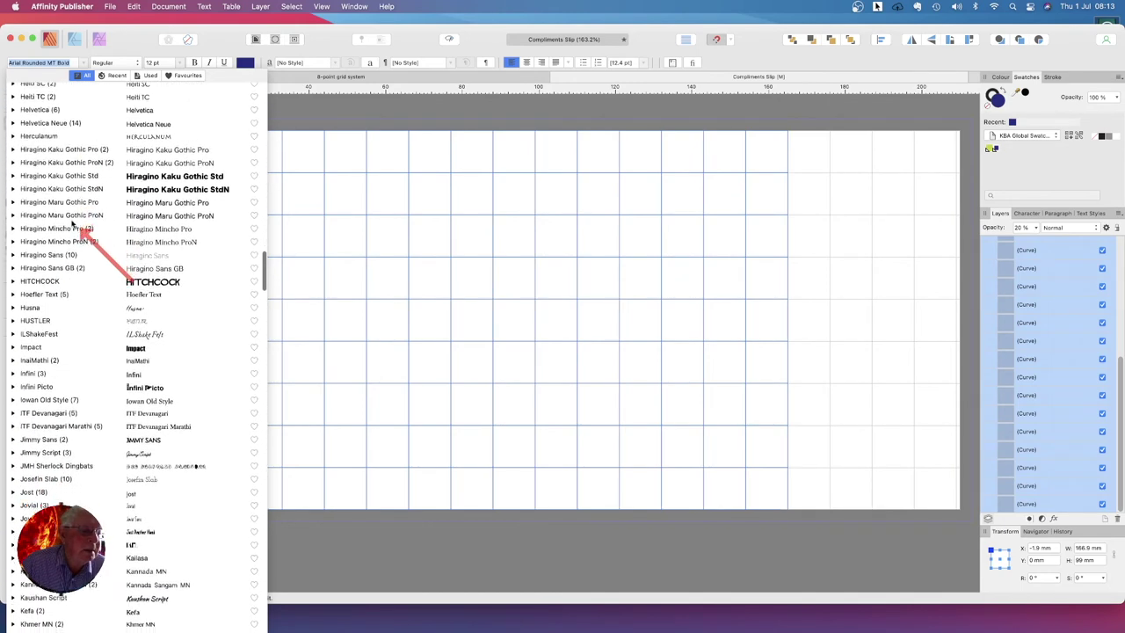
{"action": "scroll", "coordinate": [72, 221], "scroll_direction": "down", "scroll_amount": 9}
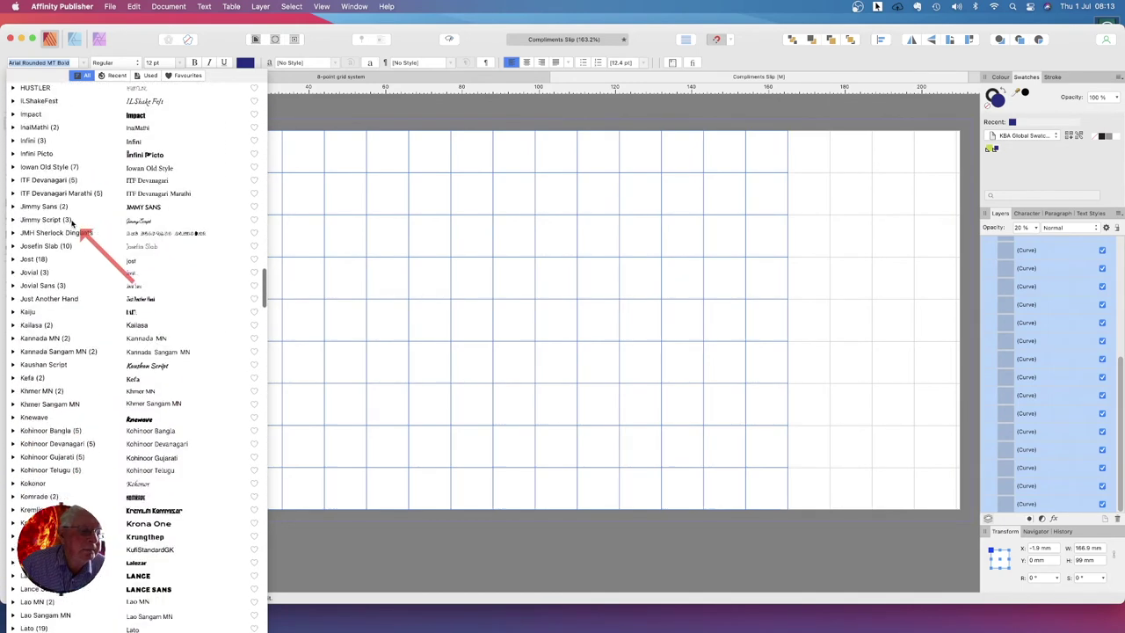
{"action": "scroll", "coordinate": [72, 222], "scroll_direction": "up", "scroll_amount": 4}
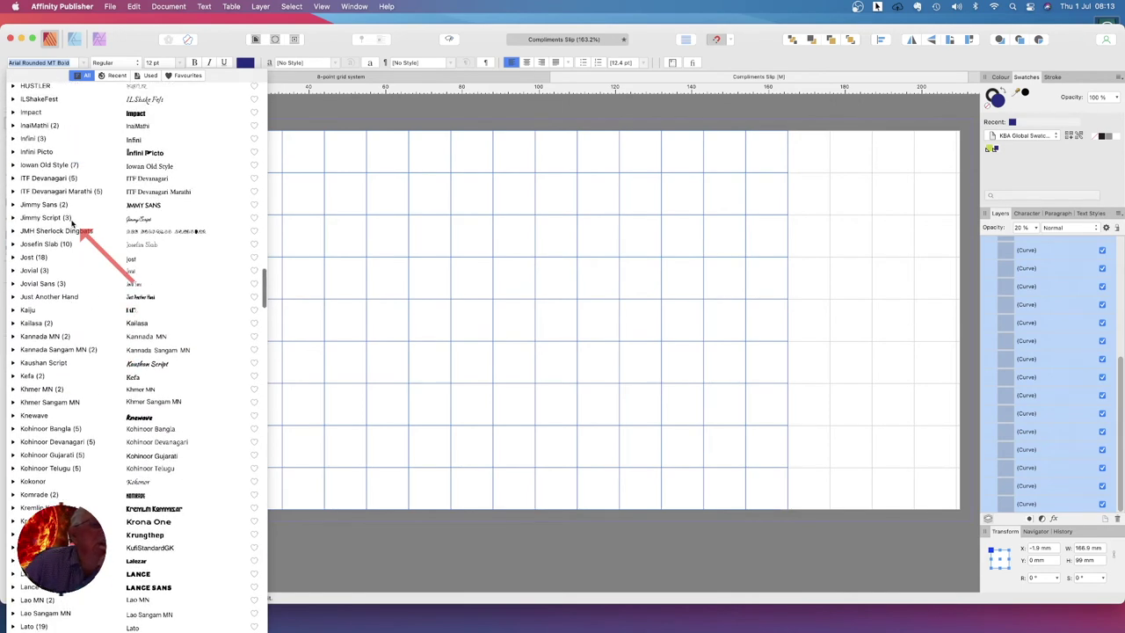
{"action": "left_click", "coordinate": [72, 221]}
{"action": "scroll", "coordinate": [72, 220], "scroll_direction": "up", "scroll_amount": 4}
{"action": "scroll", "coordinate": [72, 217], "scroll_direction": "up", "scroll_amount": 20}
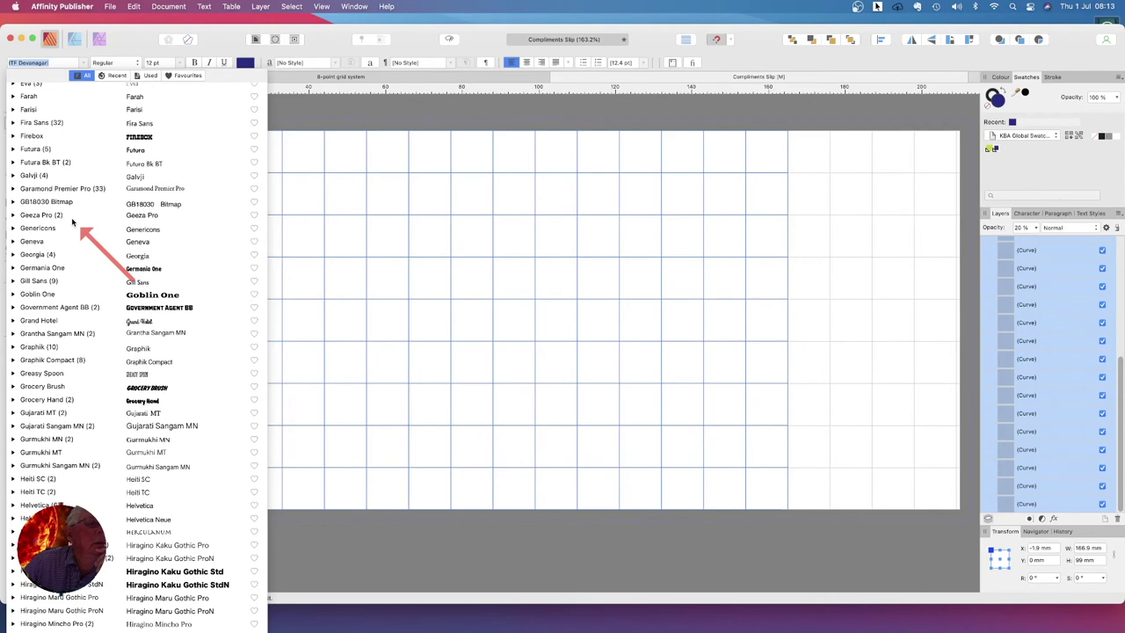
{"action": "scroll", "coordinate": [71, 217], "scroll_direction": "up", "scroll_amount": 5}
{"action": "scroll", "coordinate": [71, 217], "scroll_direction": "up", "scroll_amount": 8}
{"action": "scroll", "coordinate": [72, 222], "scroll_direction": "up", "scroll_amount": 5}
{"action": "scroll", "coordinate": [71, 217], "scroll_direction": "up", "scroll_amount": 5}
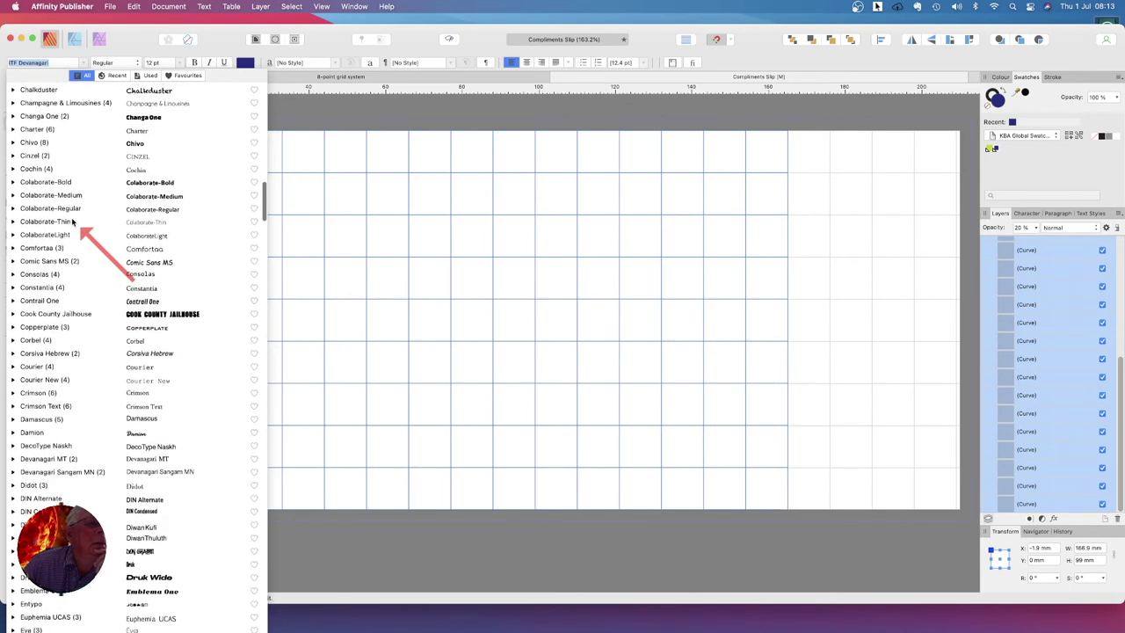
{"action": "scroll", "coordinate": [72, 221], "scroll_direction": "up", "scroll_amount": 1}
{"action": "scroll", "coordinate": [72, 222], "scroll_direction": "up", "scroll_amount": 3}
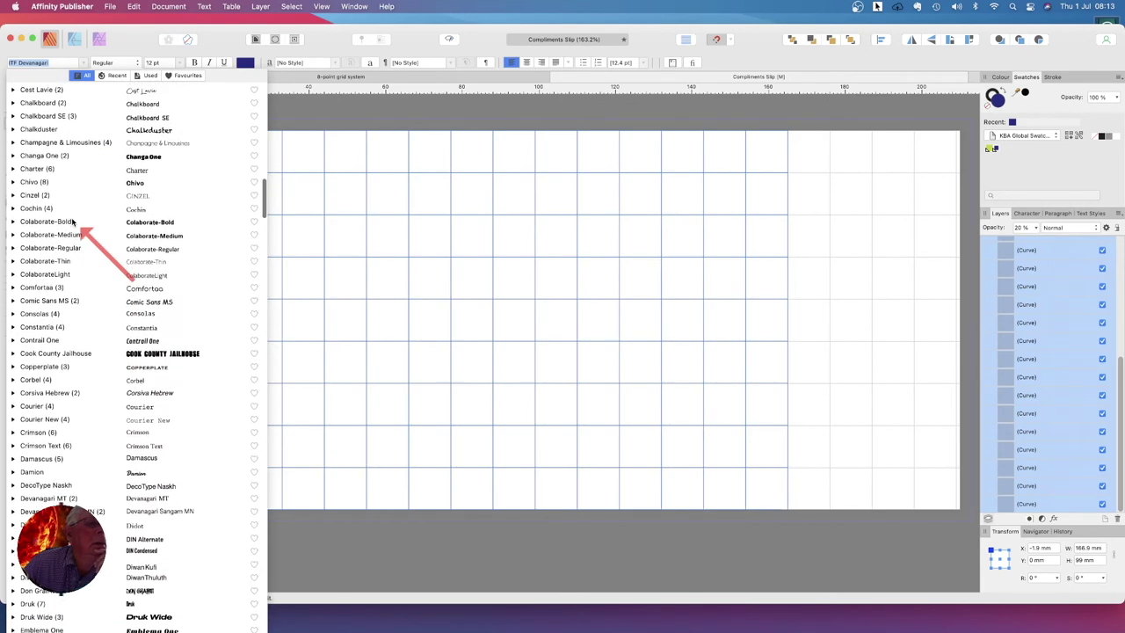
Preview Cochin, then close the list leaving Crimson Regular 12 pt as the font
{"action": "left_click", "coordinate": [71, 217]}
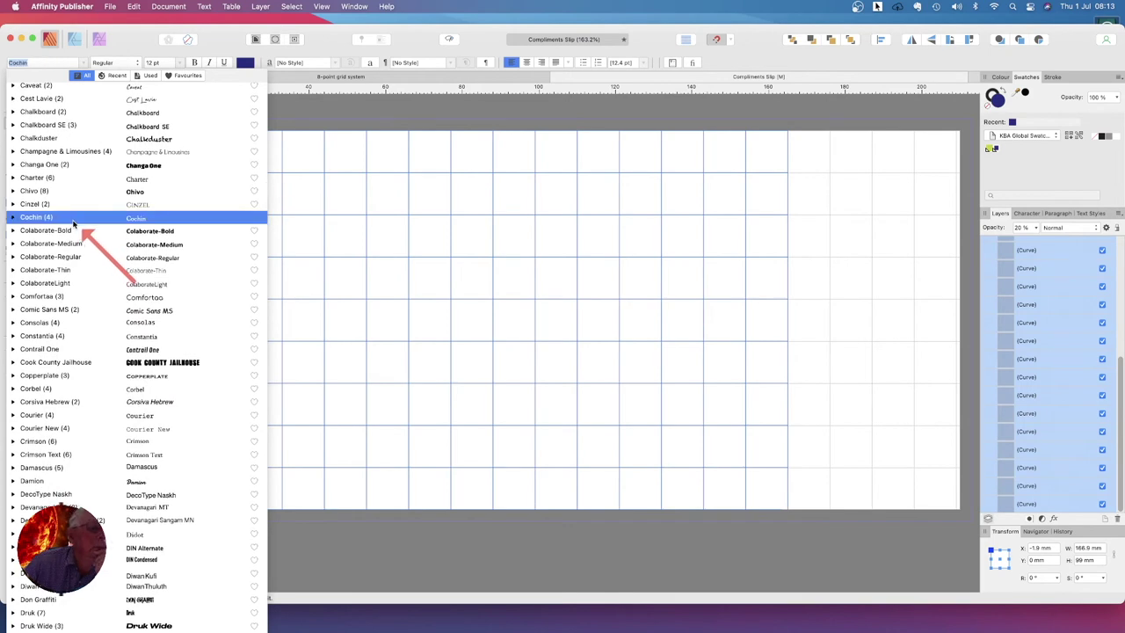
{"action": "scroll", "coordinate": [73, 222], "scroll_direction": "down", "scroll_amount": 2}
{"action": "key", "text": "Escape"}
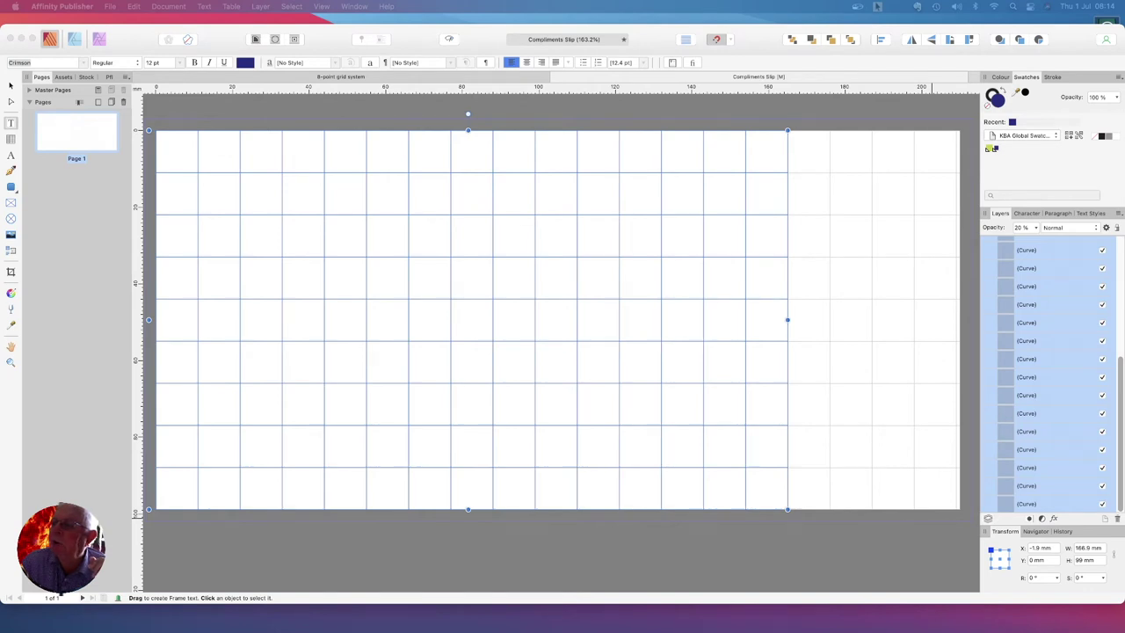
{"action": "left_click", "coordinate": [50, 63]}
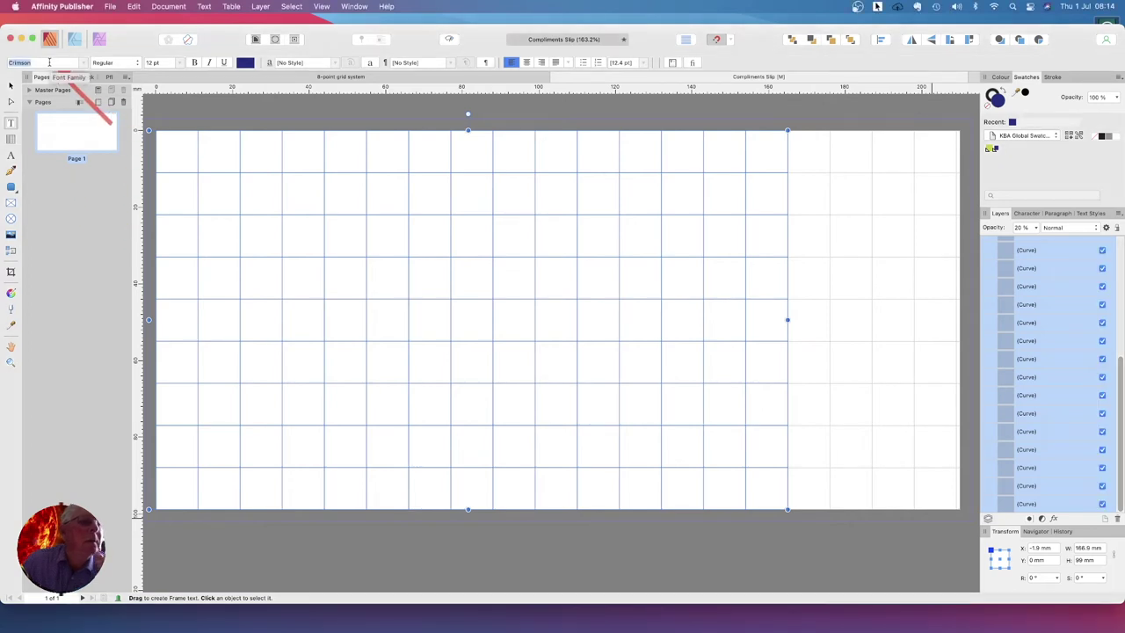
Set the text font to Chivo in its Bold style
{"action": "type", "text": "Chivo"}
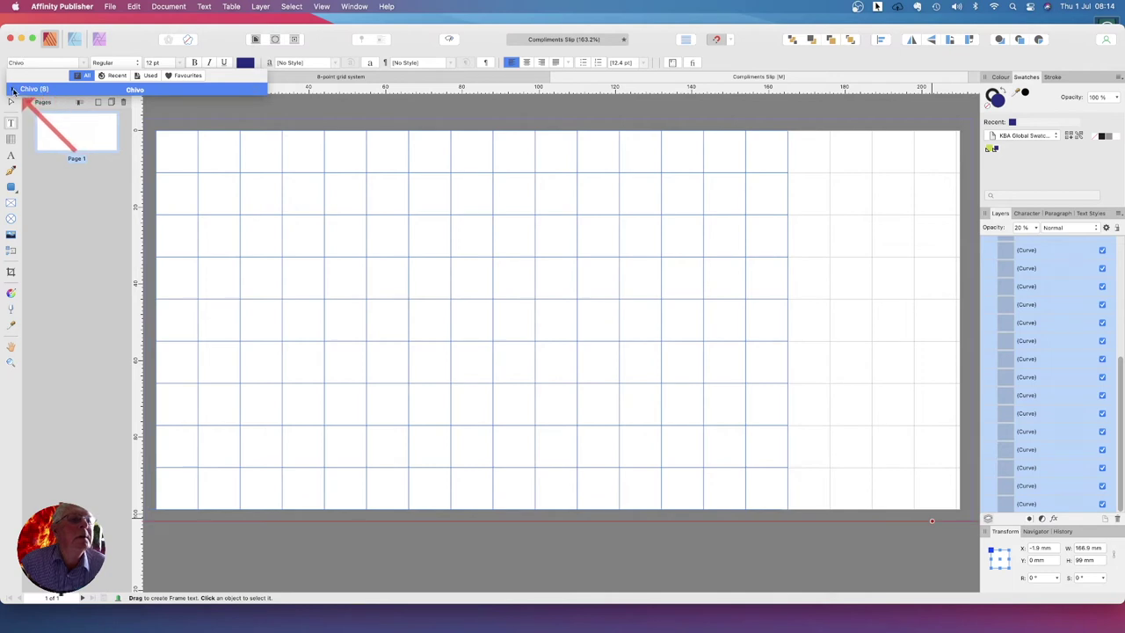
{"action": "left_click", "coordinate": [13, 89]}
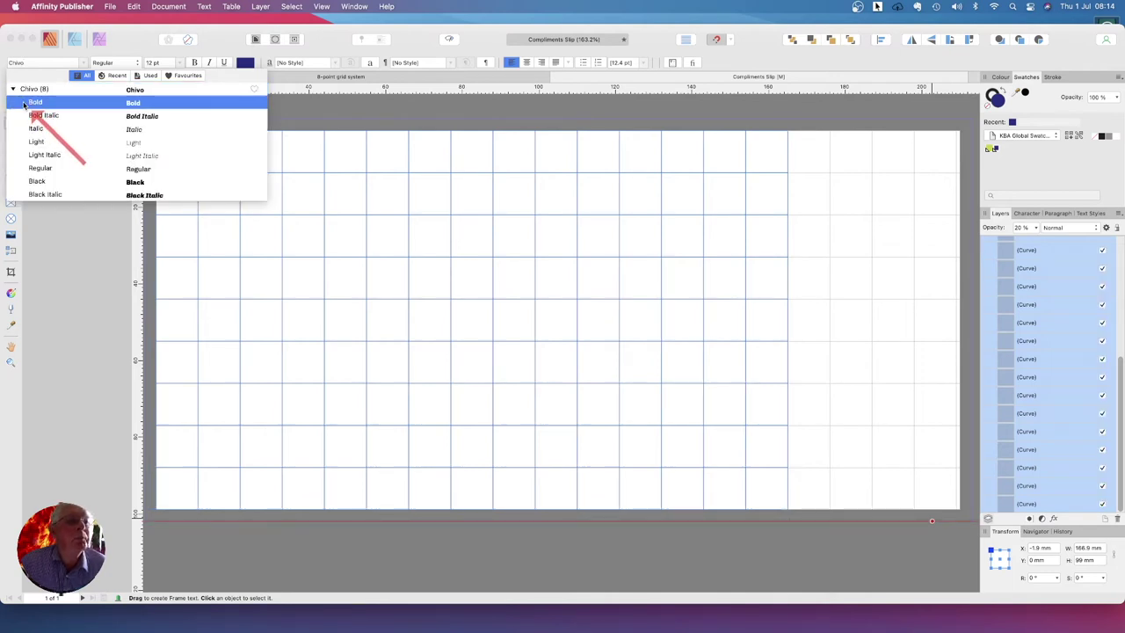
{"action": "left_click", "coordinate": [146, 106]}
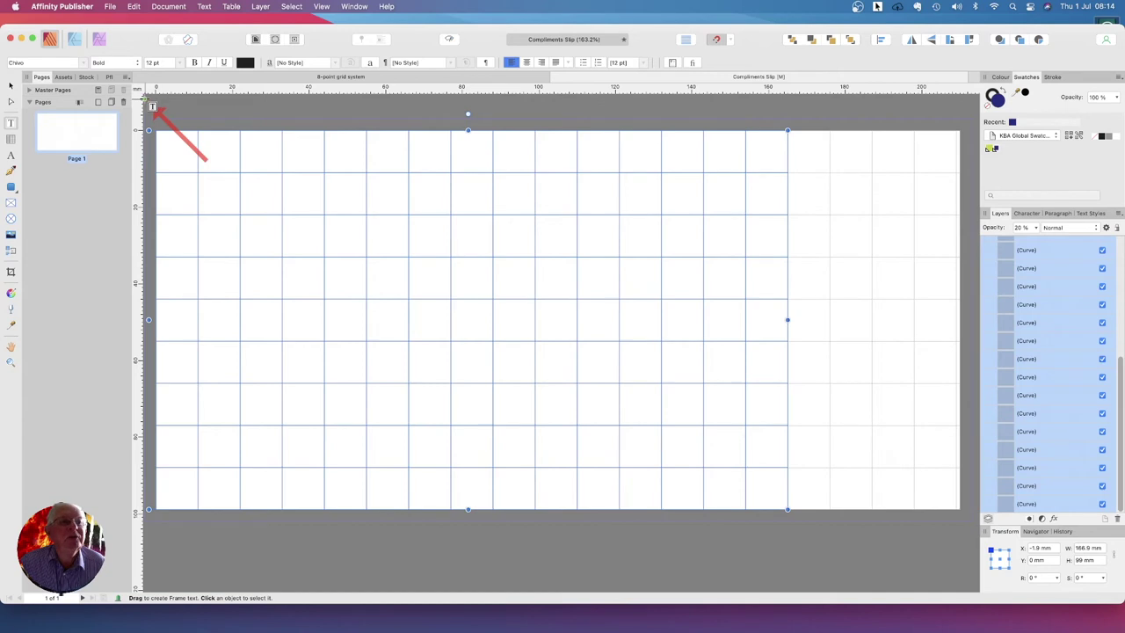
Set the font size for new text to 14 pt
{"action": "left_click", "coordinate": [183, 65]}
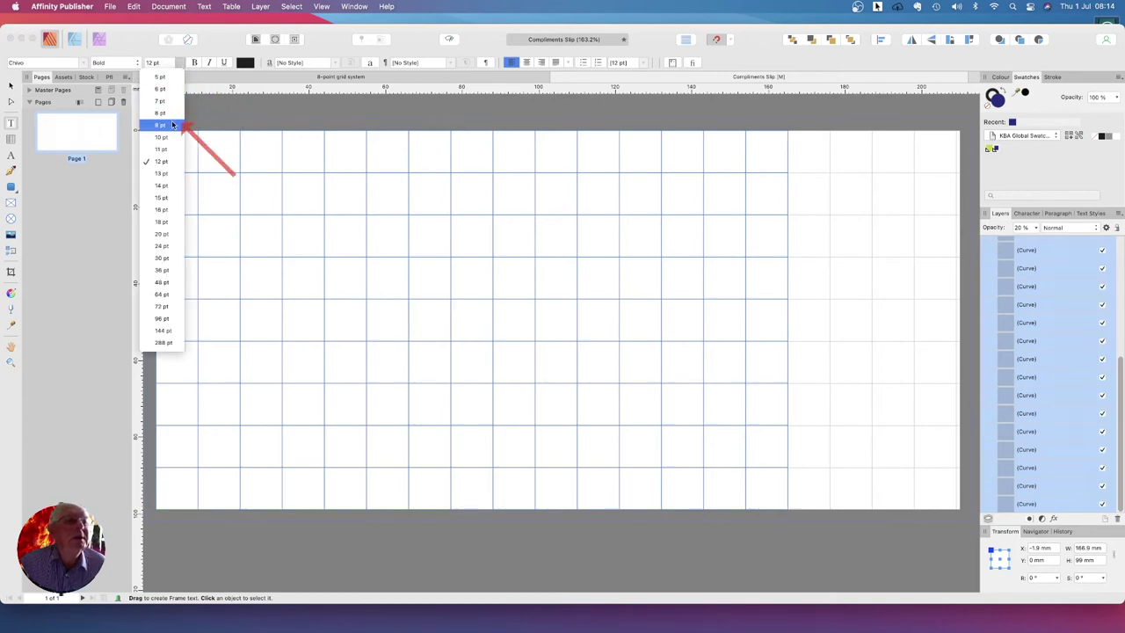
{"action": "left_click", "coordinate": [165, 185]}
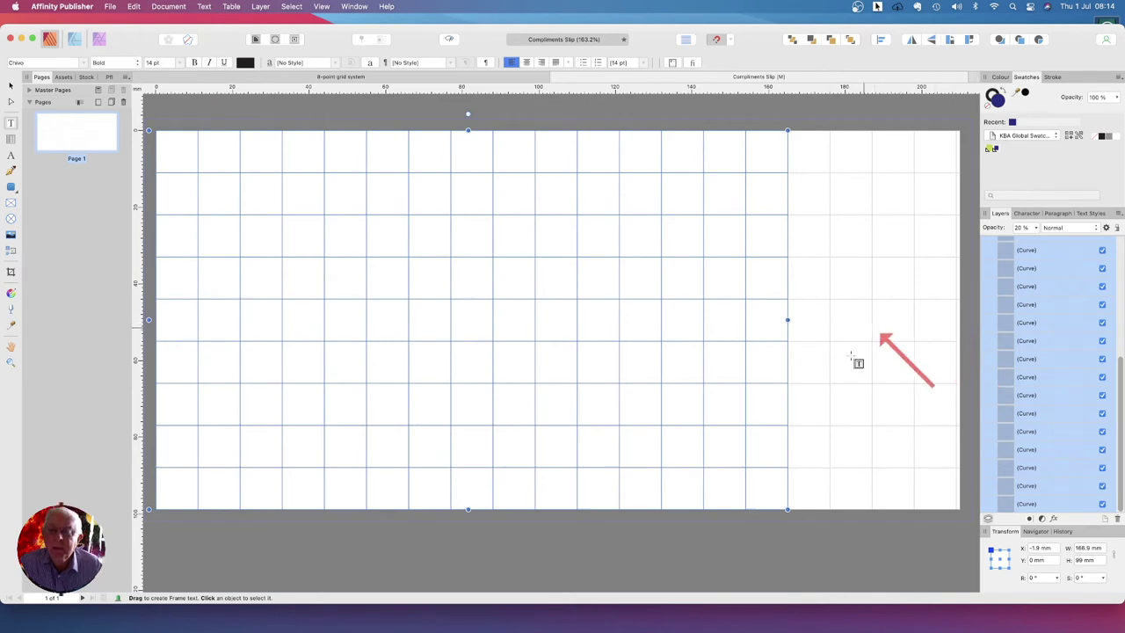
{"action": "key", "text": "v"}
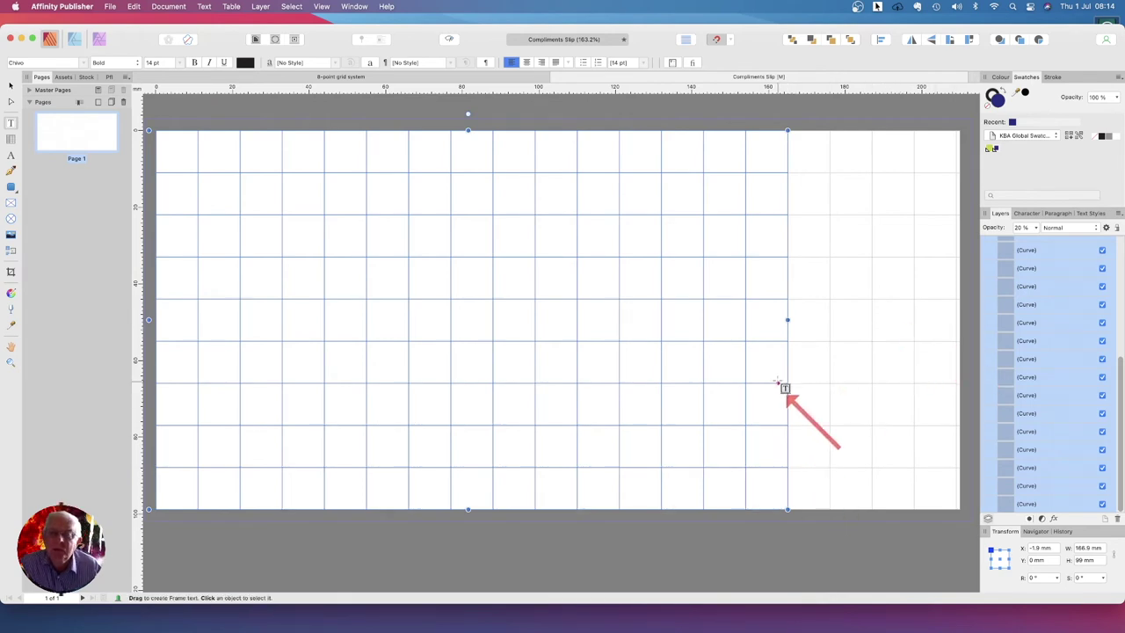
{"action": "key", "text": "t"}
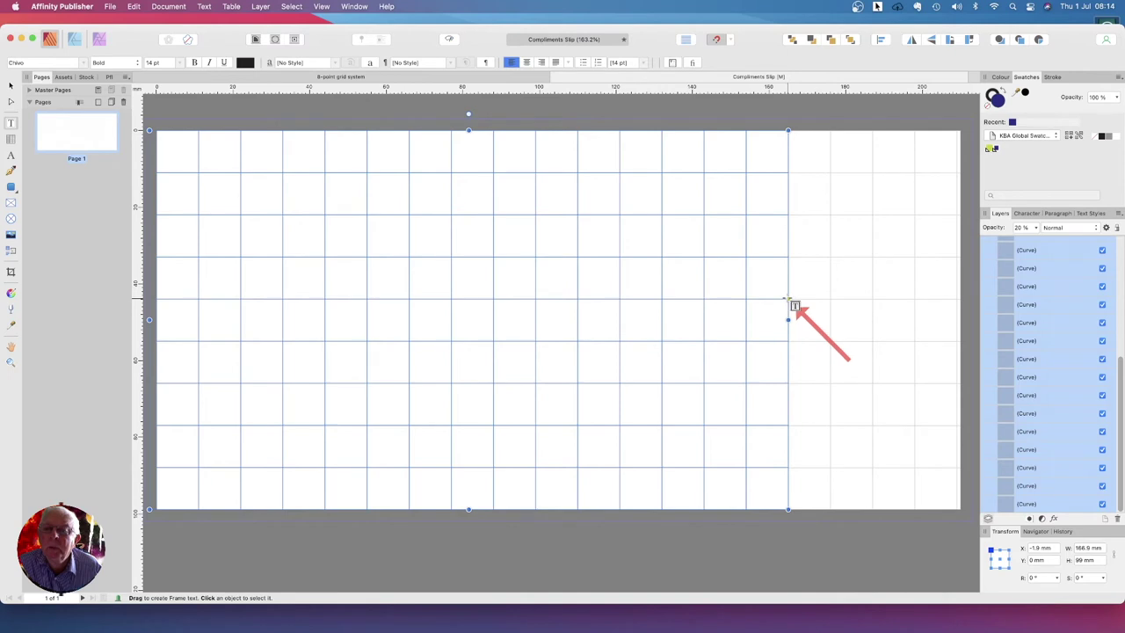
Begin drawing a text frame on the right side of the page
{"action": "key", "text": "v"}
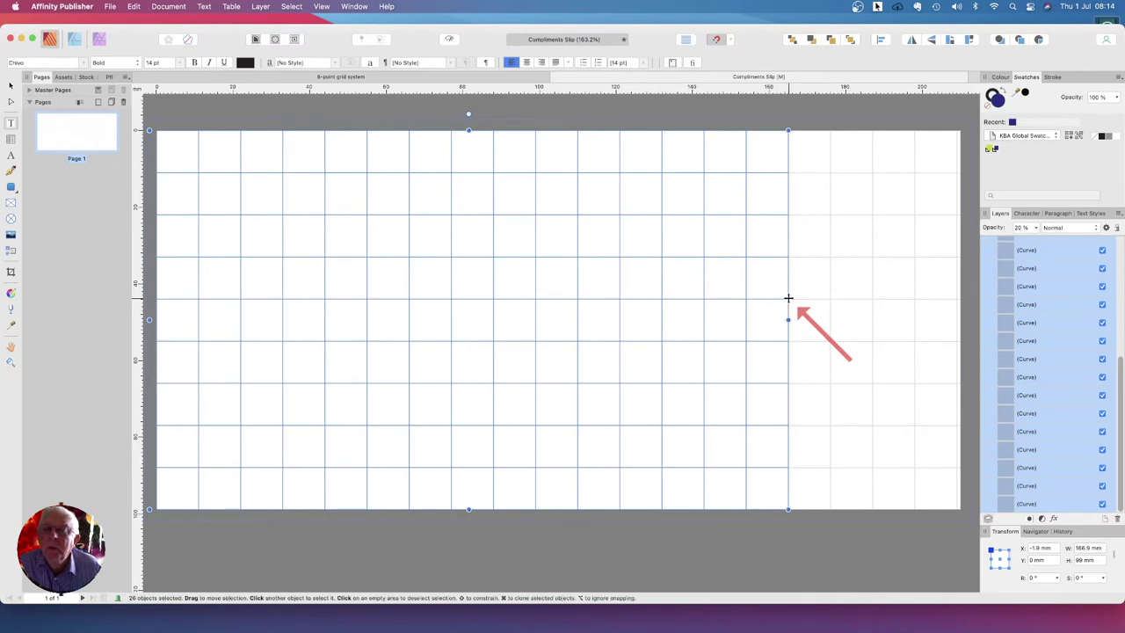
{"action": "key", "text": "t"}
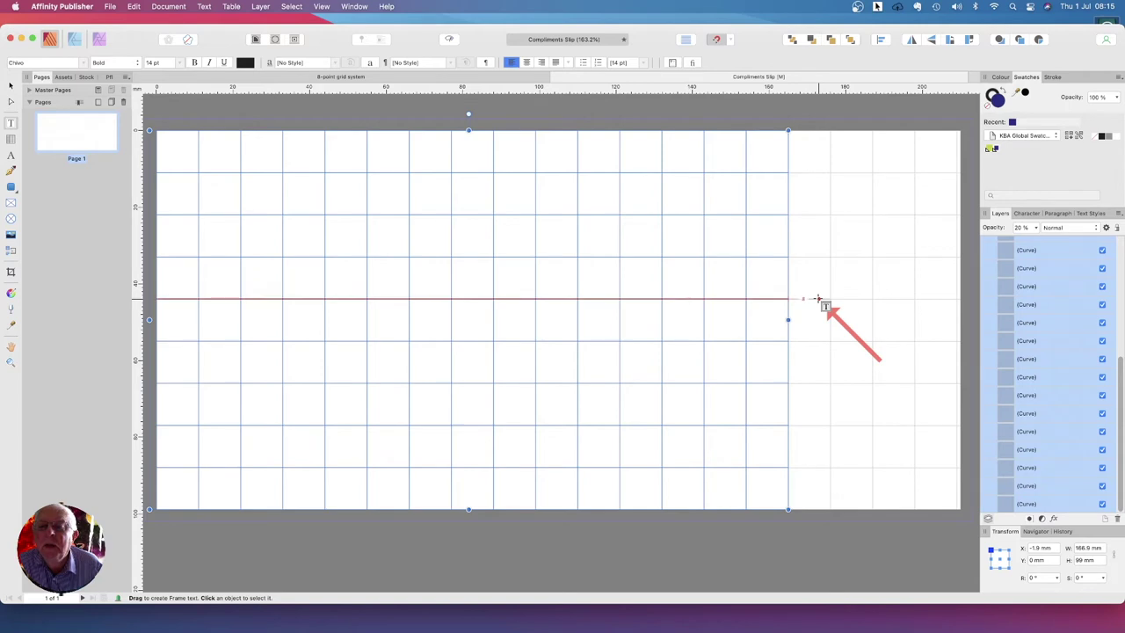
{"action": "left_click_drag", "start_coordinate": [817, 300], "coordinate": [923, 331]}
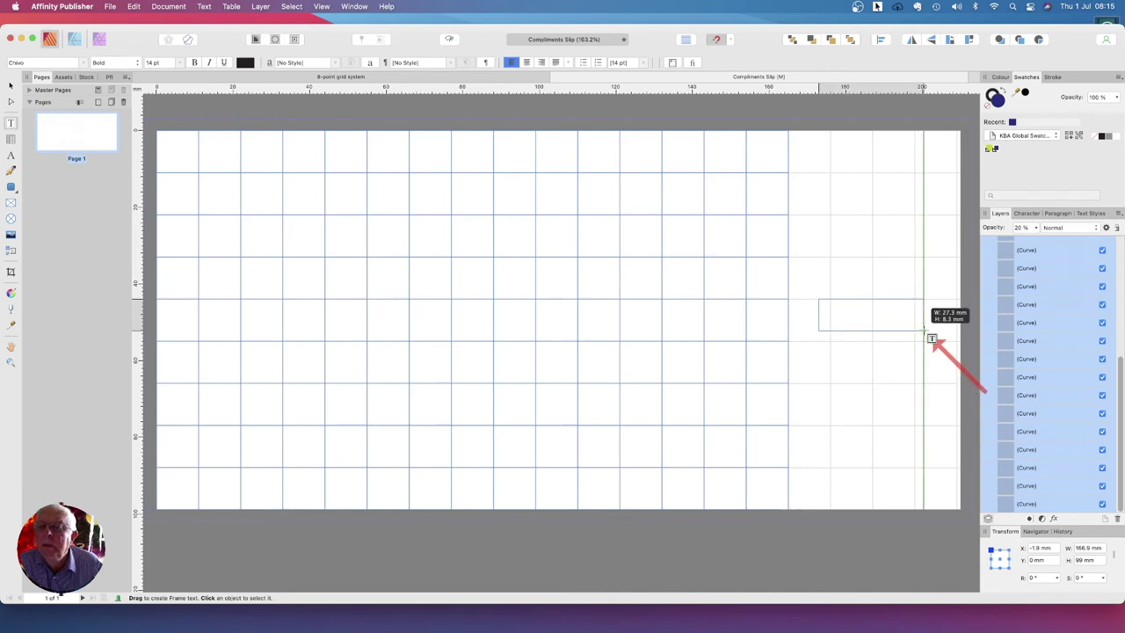
Finish the empty text frame at 32 × 8 mm, positioned at X 173 mm, Y 44 mm
{"action": "mouse_move", "coordinate": [923, 331]}
{"action": "left_mouse_down"}
{"action": "mouse_move", "coordinate": [913, 330]}
{"action": "mouse_move", "coordinate": [942, 327]}
{"action": "left_mouse_up"}
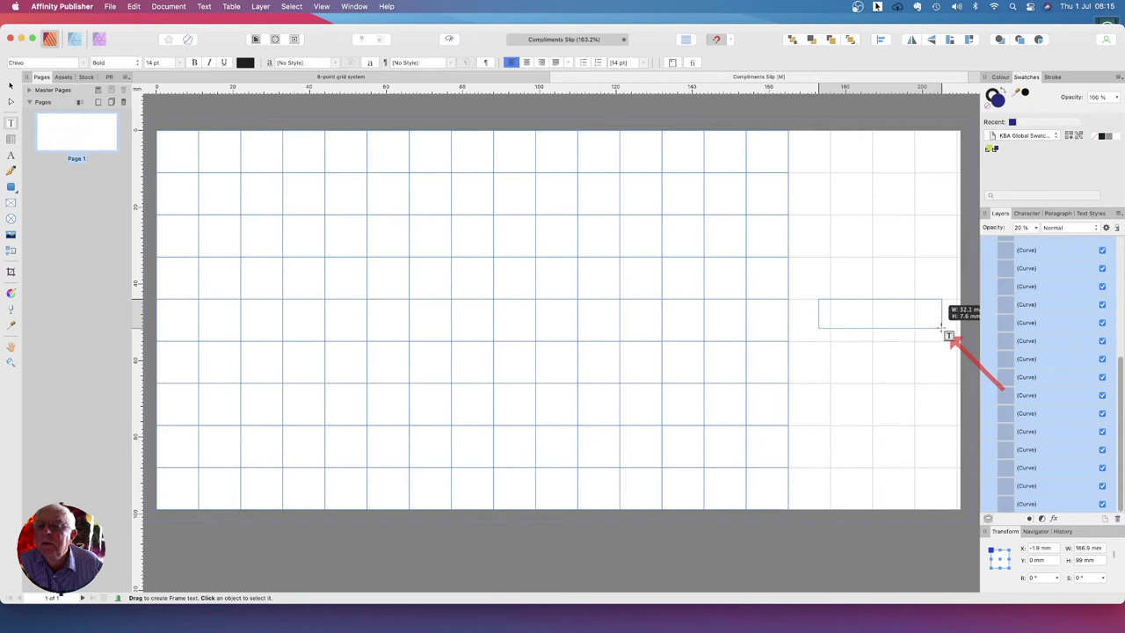
{"action": "left_click_drag", "start_coordinate": [941, 327], "coordinate": [941, 330]}
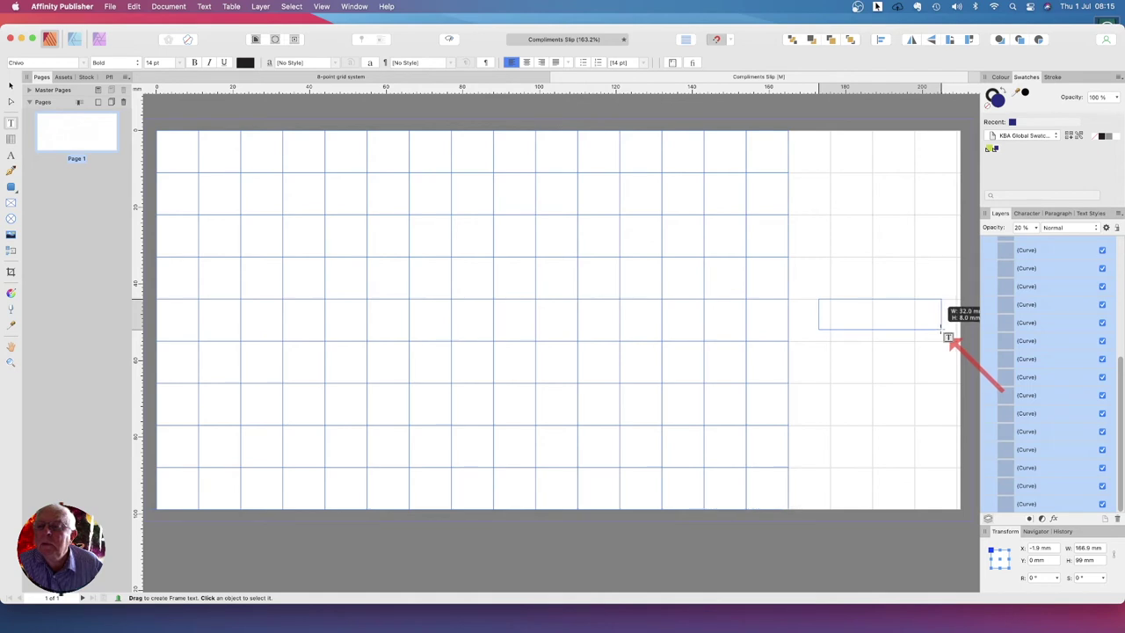
{"action": "left_click_drag", "start_coordinate": [941, 330], "coordinate": [941, 329]}
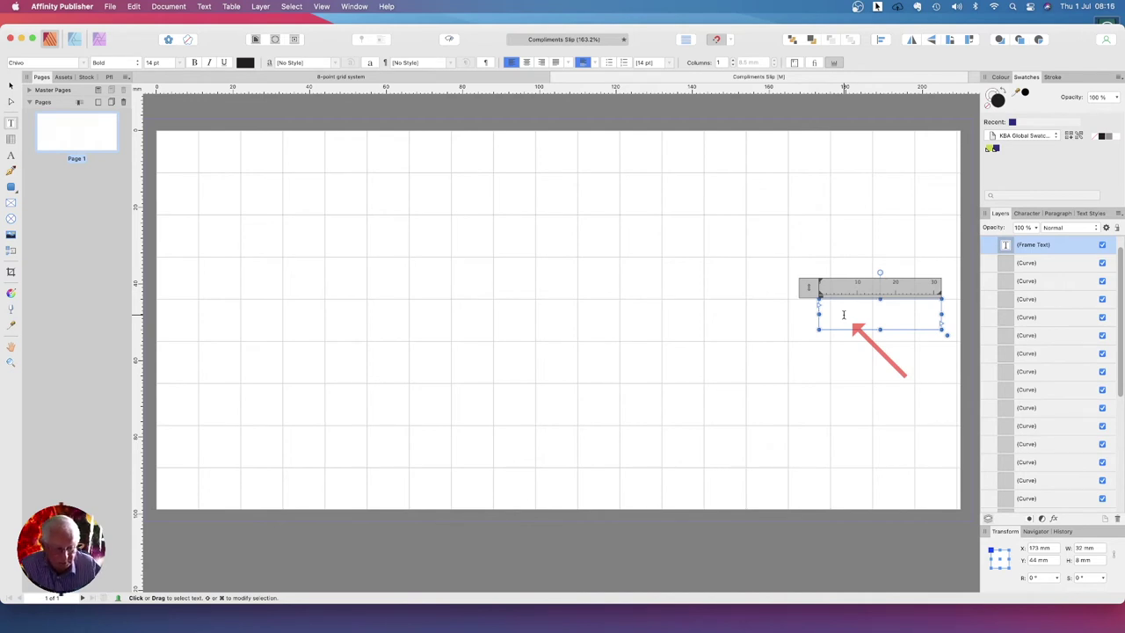
Type 'With' in the new frame, removing the extra letters typed after it
{"action": "type", "text": "With"}
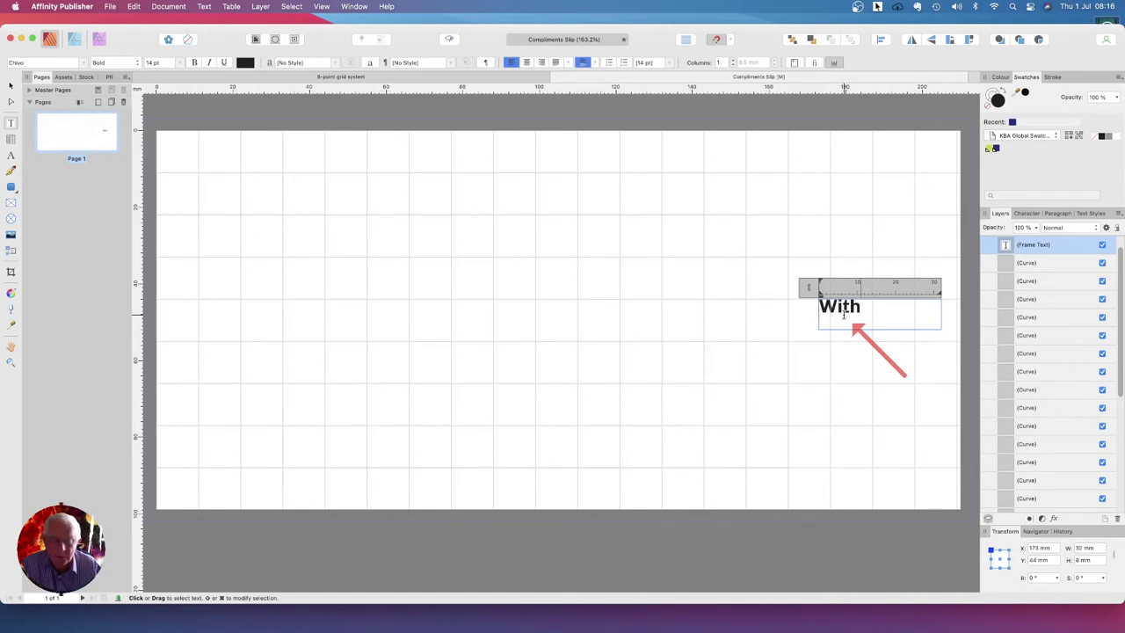
{"action": "type", "text": " Comp"}
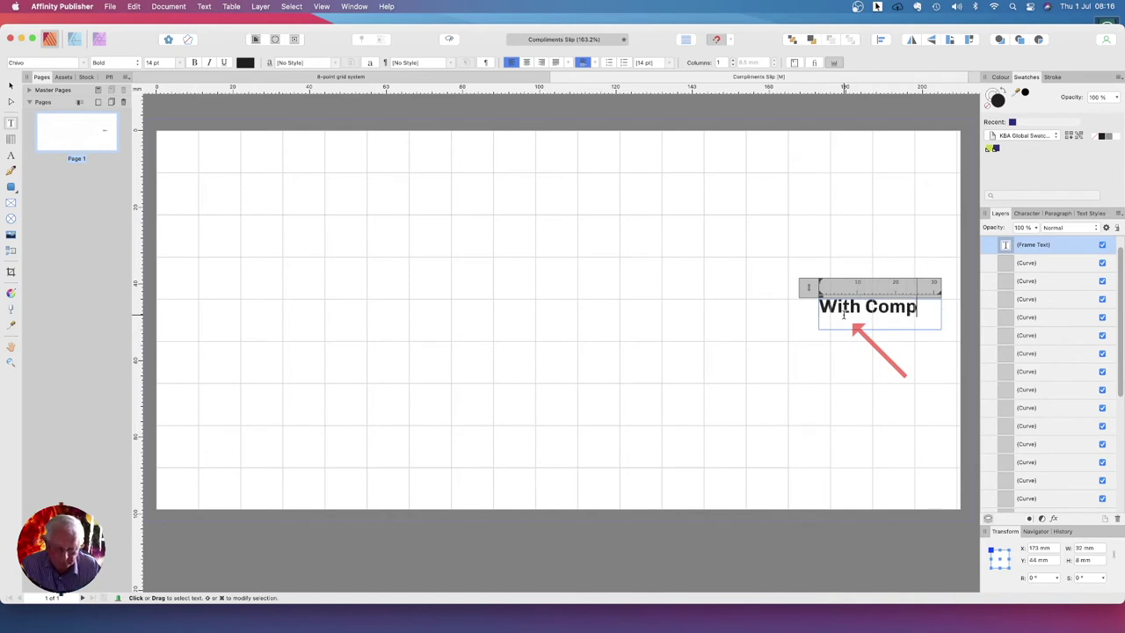
{"action": "key", "text": "BackSpace"}
{"action": "key", "text": "BackSpace"}
{"action": "key", "text": "BackSpace"}
{"action": "key", "text": "BackSpace"}
{"action": "key", "text": "BackSpace"}
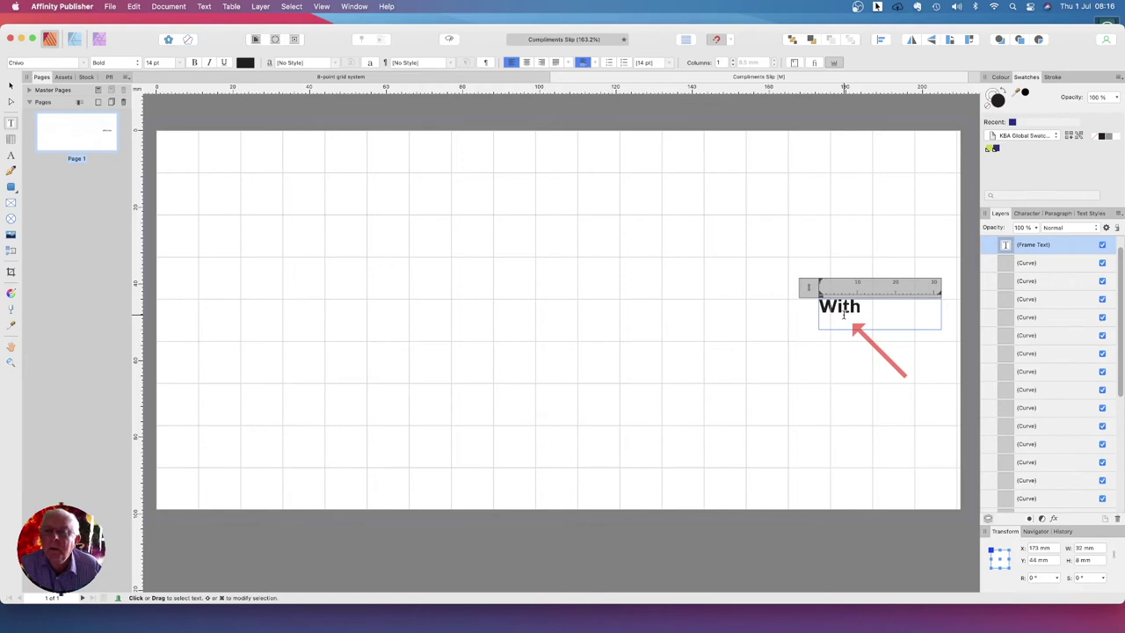
{"action": "key", "text": "Escape"}
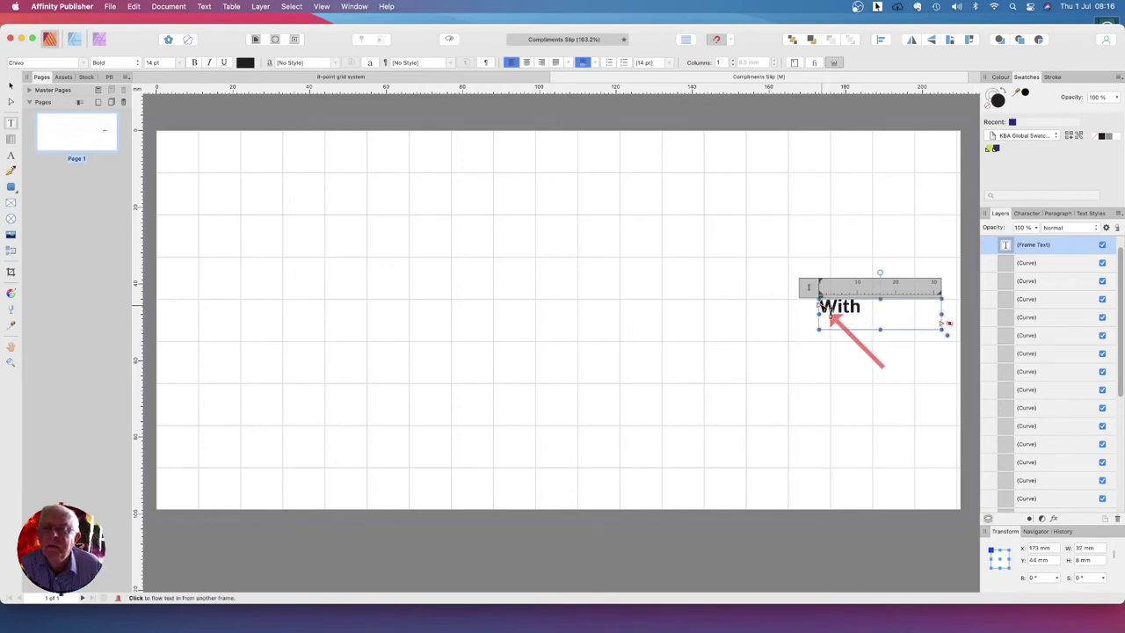
Set the word 'With' to 12 pt
{"action": "double_click", "coordinate": [835, 309]}
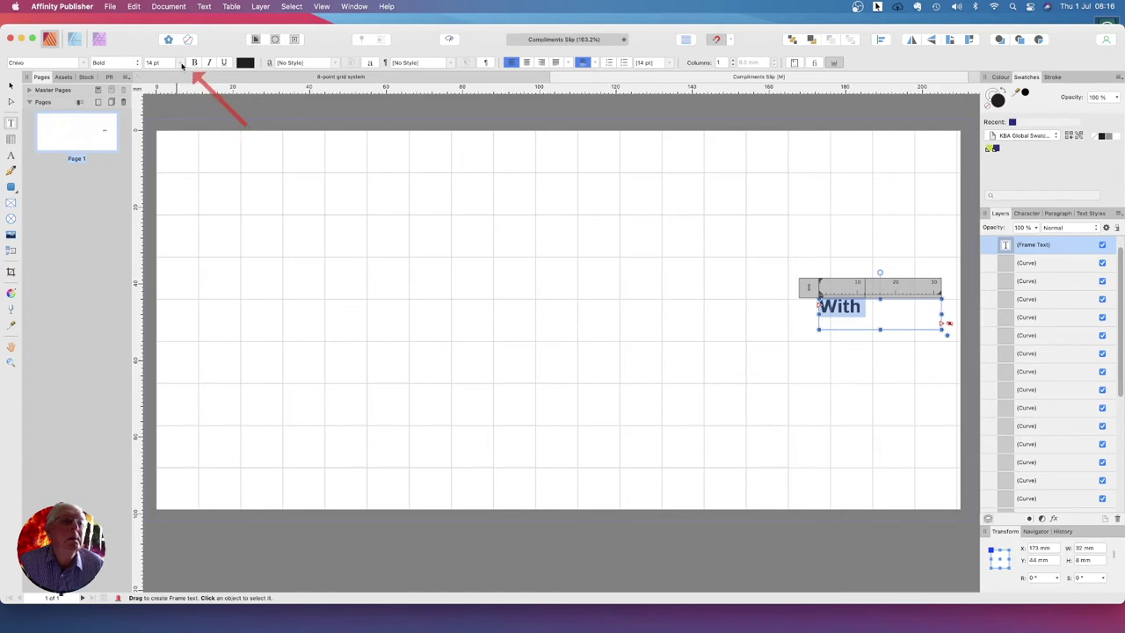
{"action": "left_click", "coordinate": [179, 62]}
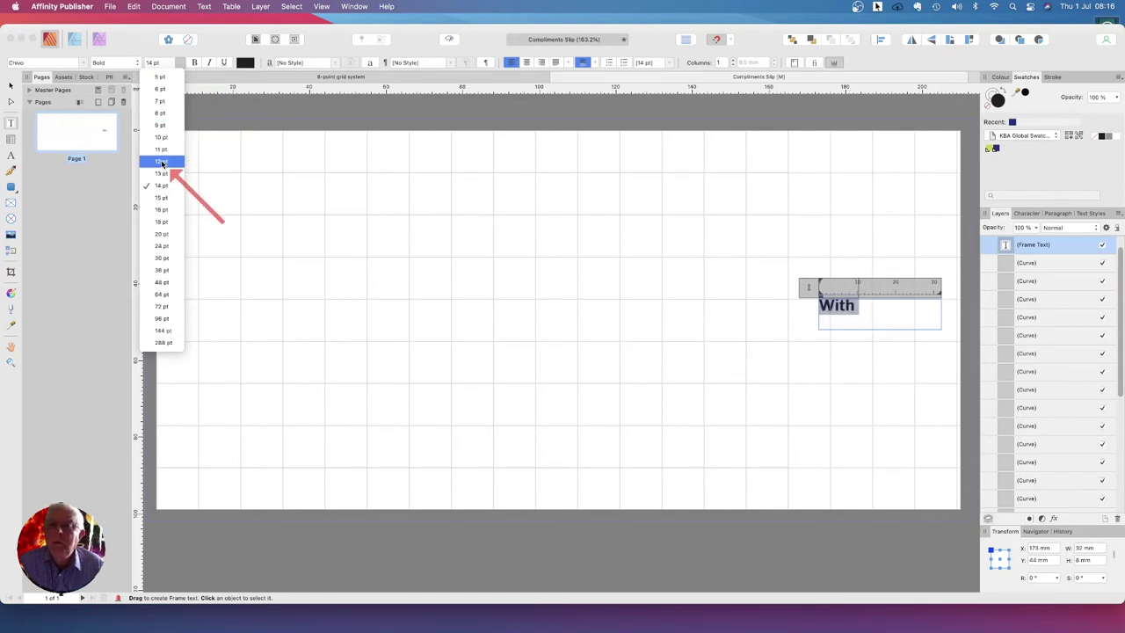
{"action": "left_click", "coordinate": [162, 163]}
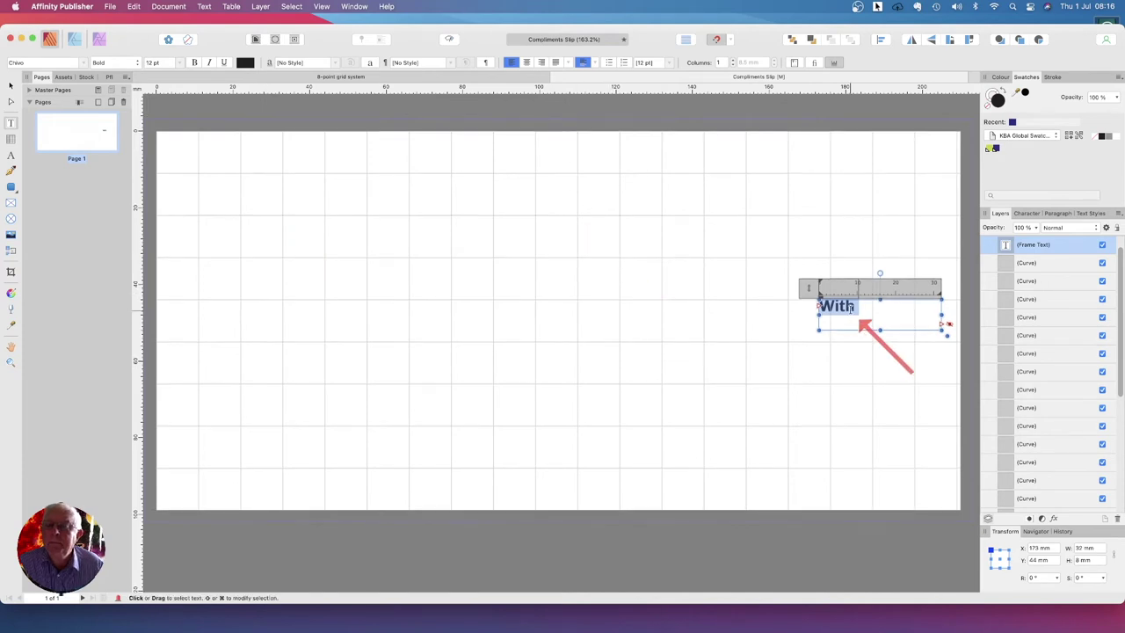
Add 'pliments' after 'With' and select the whole heading
{"action": "left_click", "coordinate": [853, 313]}
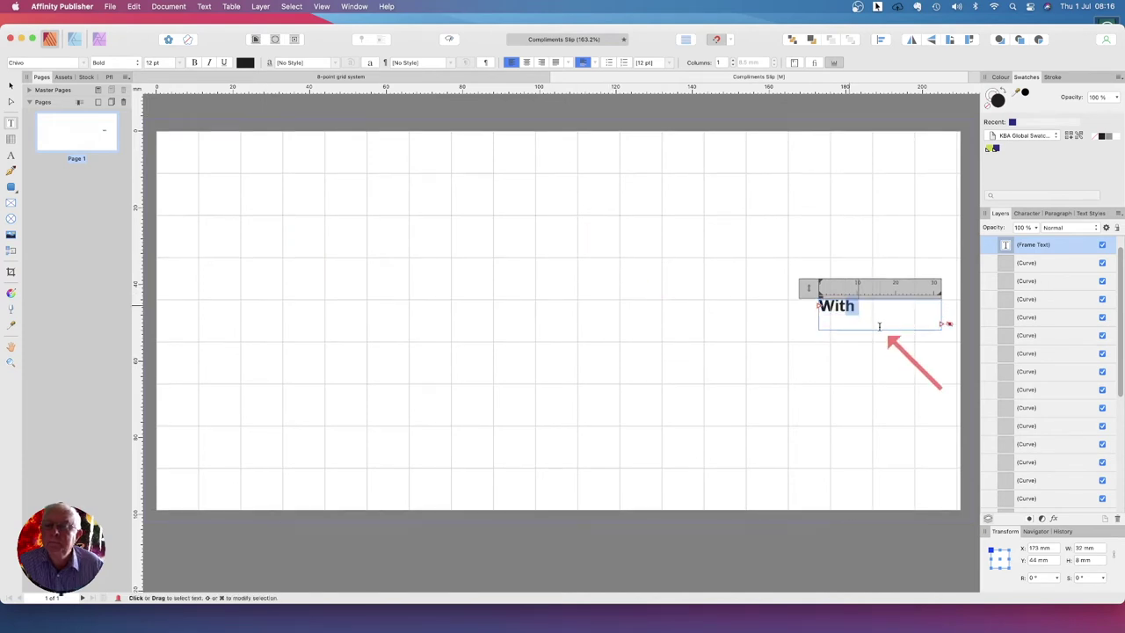
{"action": "left_click", "coordinate": [881, 307]}
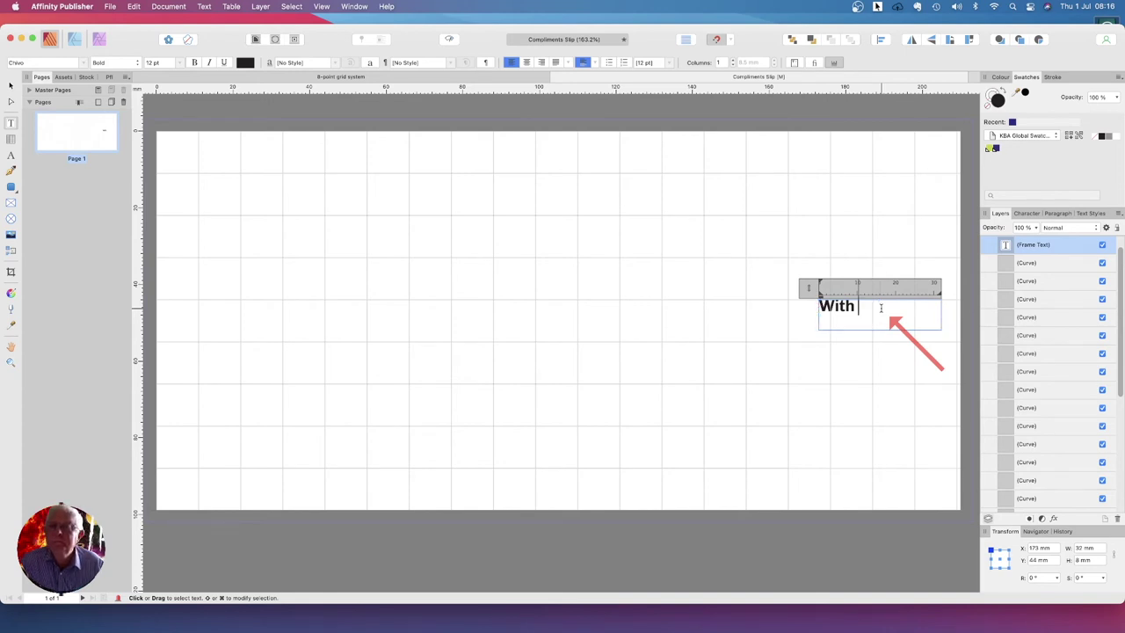
{"action": "type", "text": "pliments"}
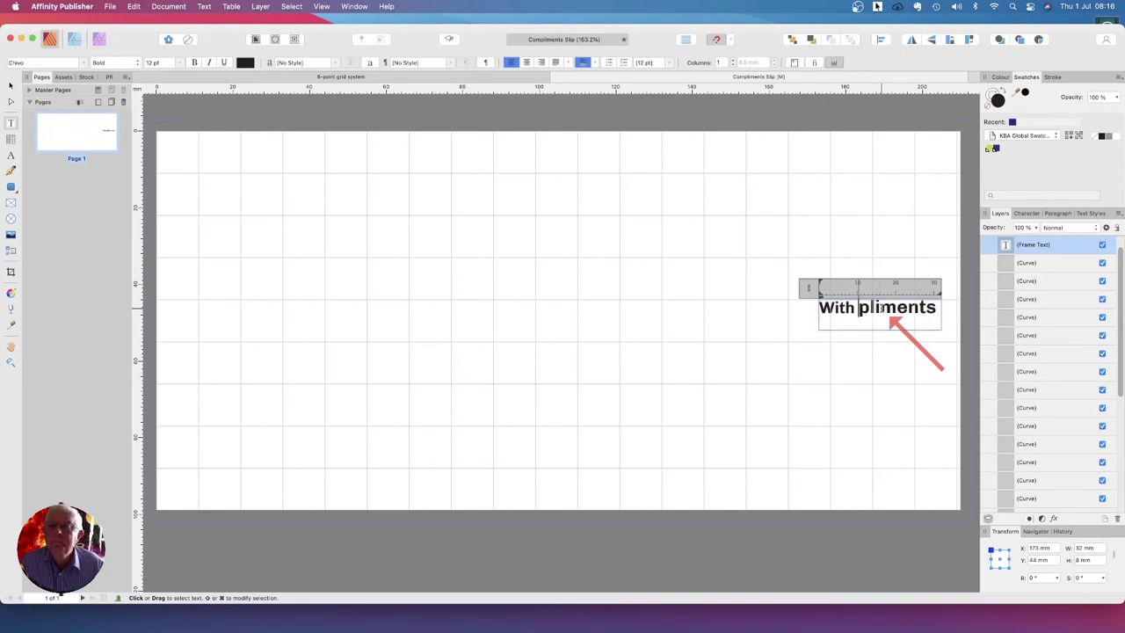
{"action": "key", "text": "Escape"}
{"action": "scroll", "coordinate": [879, 321], "scroll_direction": "down", "scroll_amount": 1}
{"action": "left_click_drag", "start_coordinate": [825, 302], "coordinate": [949, 307]}
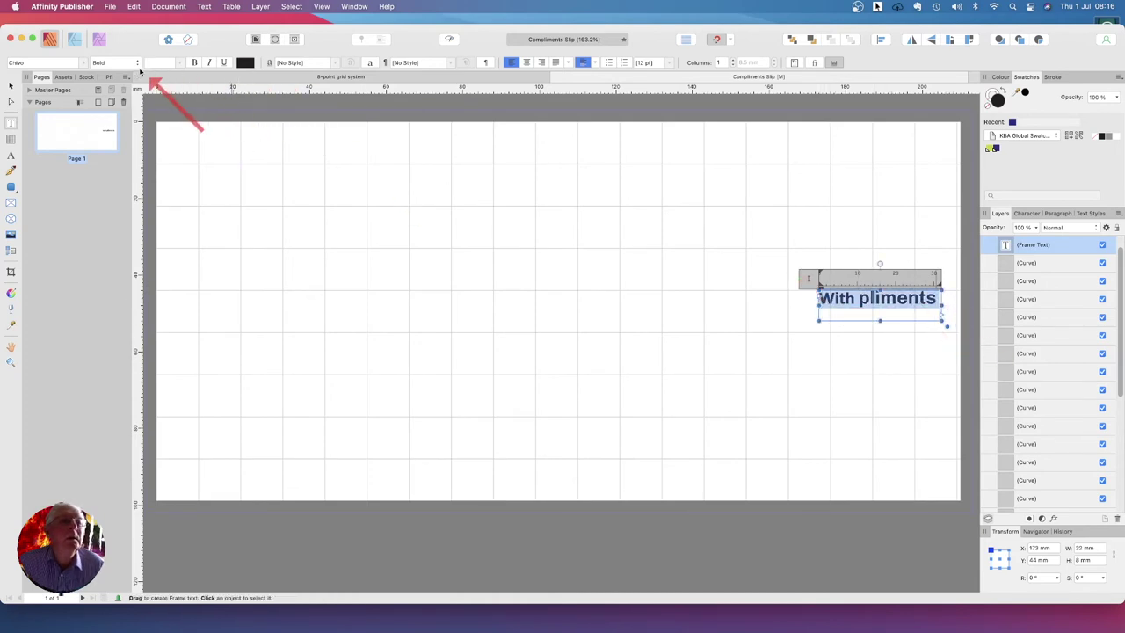
Change the heading's font style to regular weight
{"action": "left_click", "coordinate": [137, 66]}
{"action": "left_click", "coordinate": [137, 66]}
{"action": "left_click", "coordinate": [137, 66]}
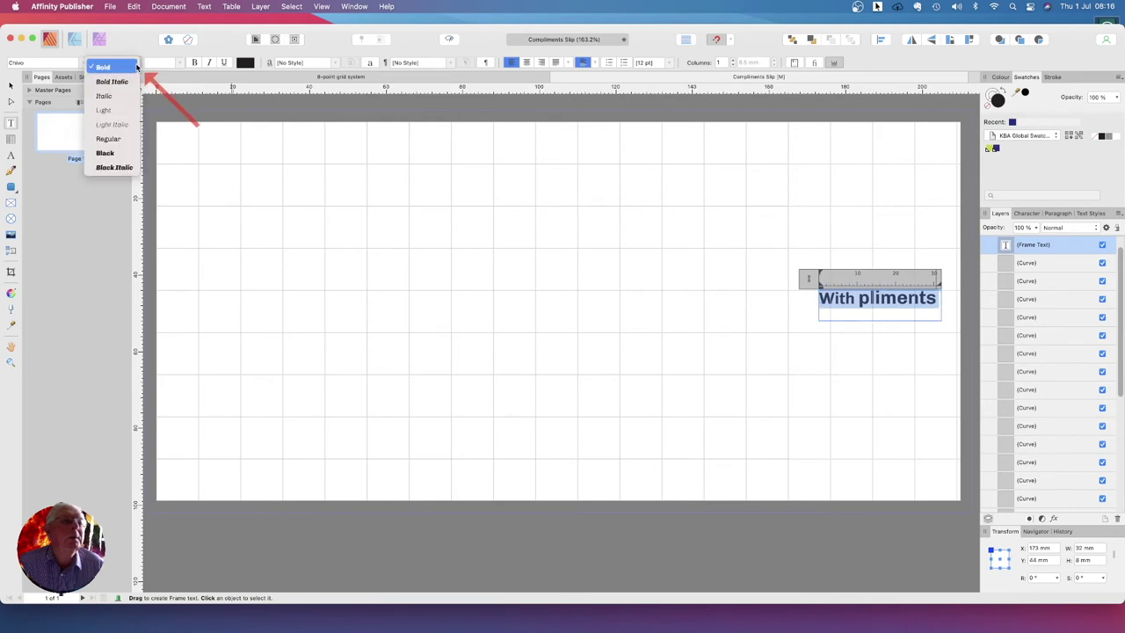
{"action": "left_click", "coordinate": [108, 139]}
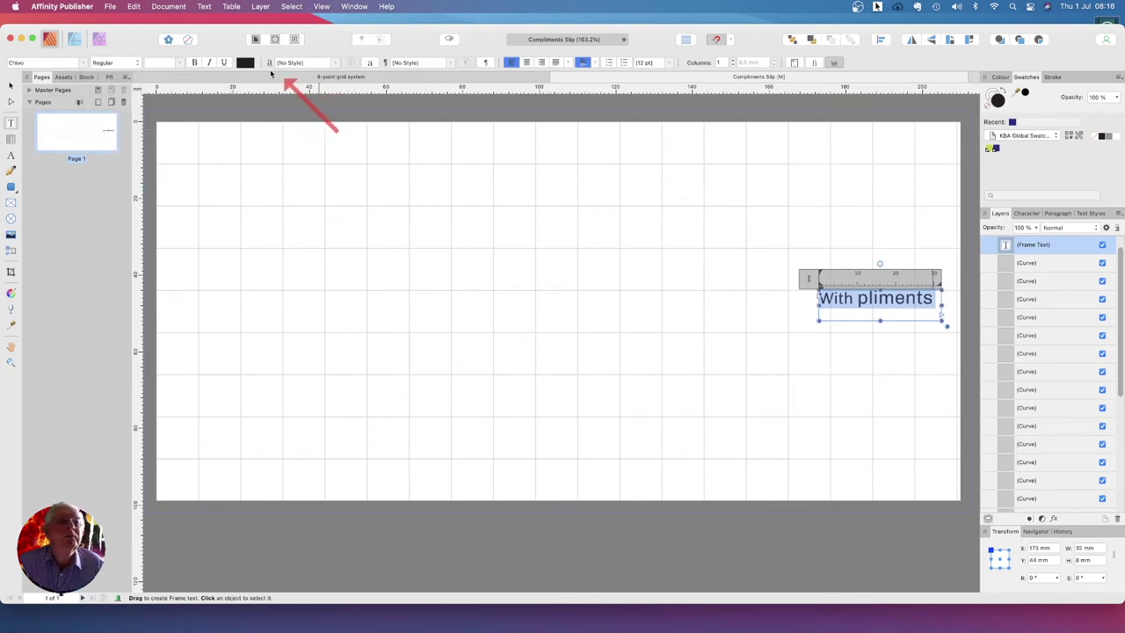
Set the heading to 12 pt and start inserting 'Com' before 'pliments'
{"action": "left_click", "coordinate": [158, 64]}
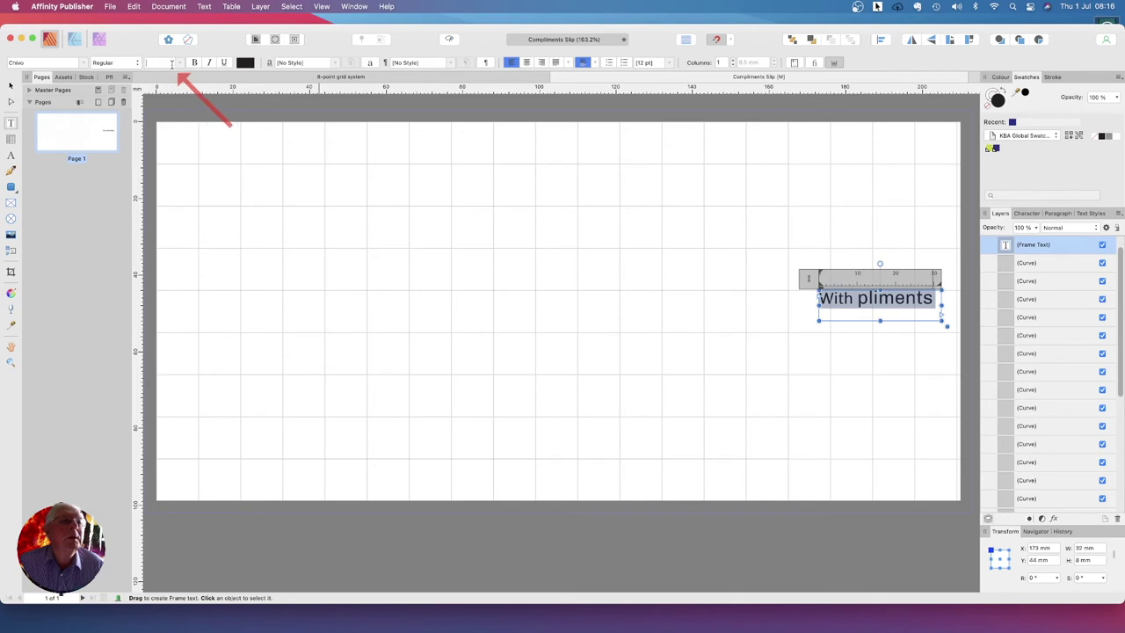
{"action": "left_click", "coordinate": [180, 63]}
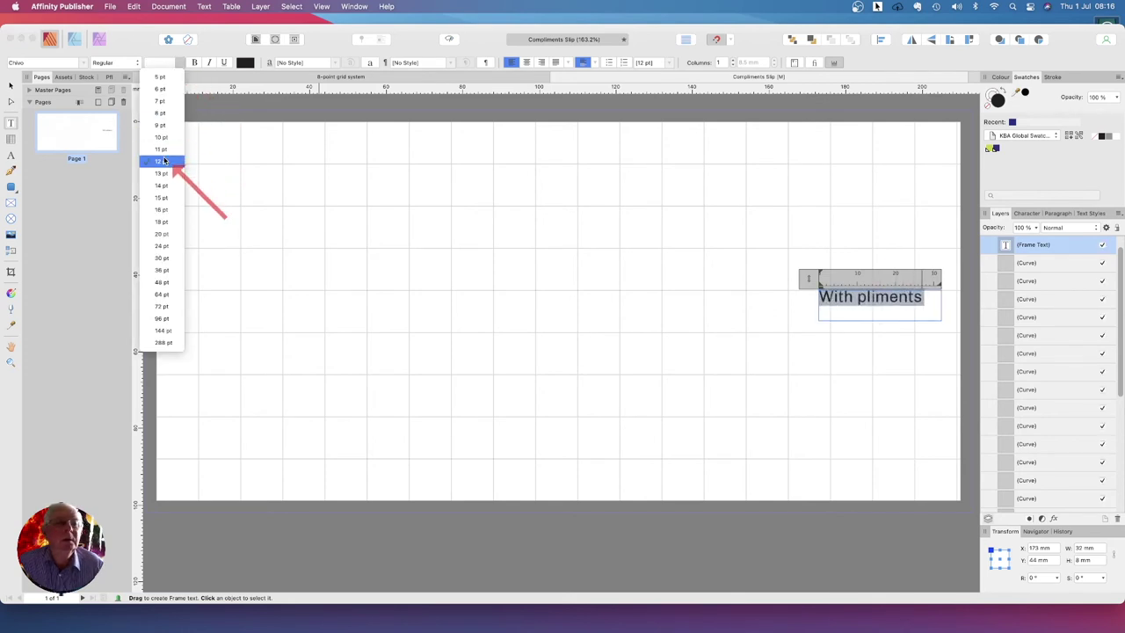
{"action": "left_click", "coordinate": [163, 161]}
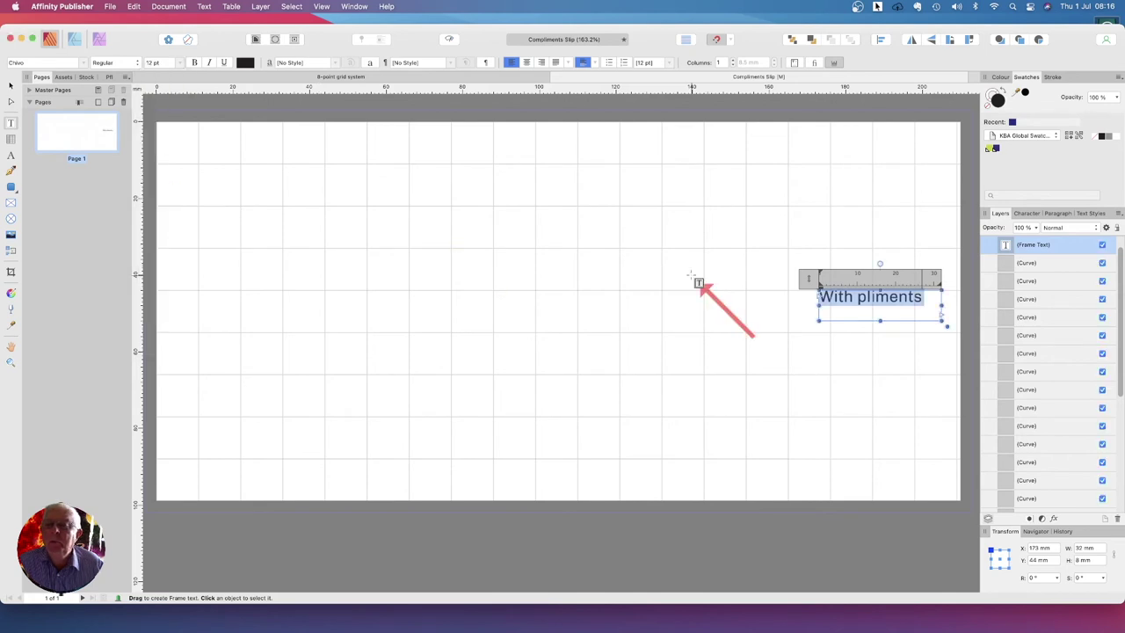
{"action": "left_click", "coordinate": [858, 299]}
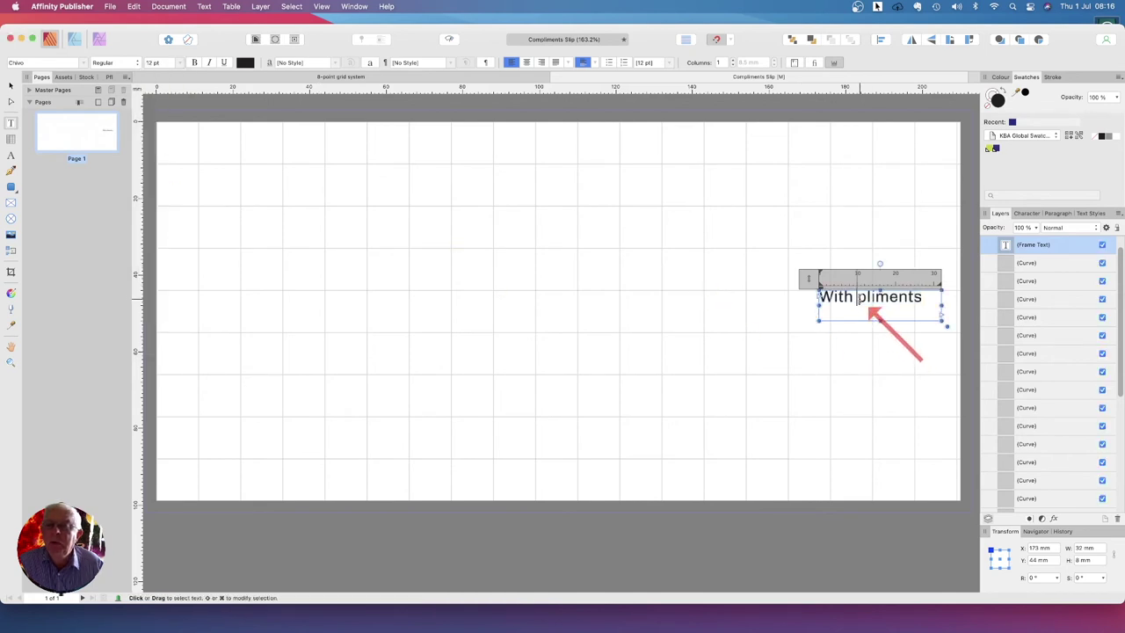
{"action": "type", "text": "C"}
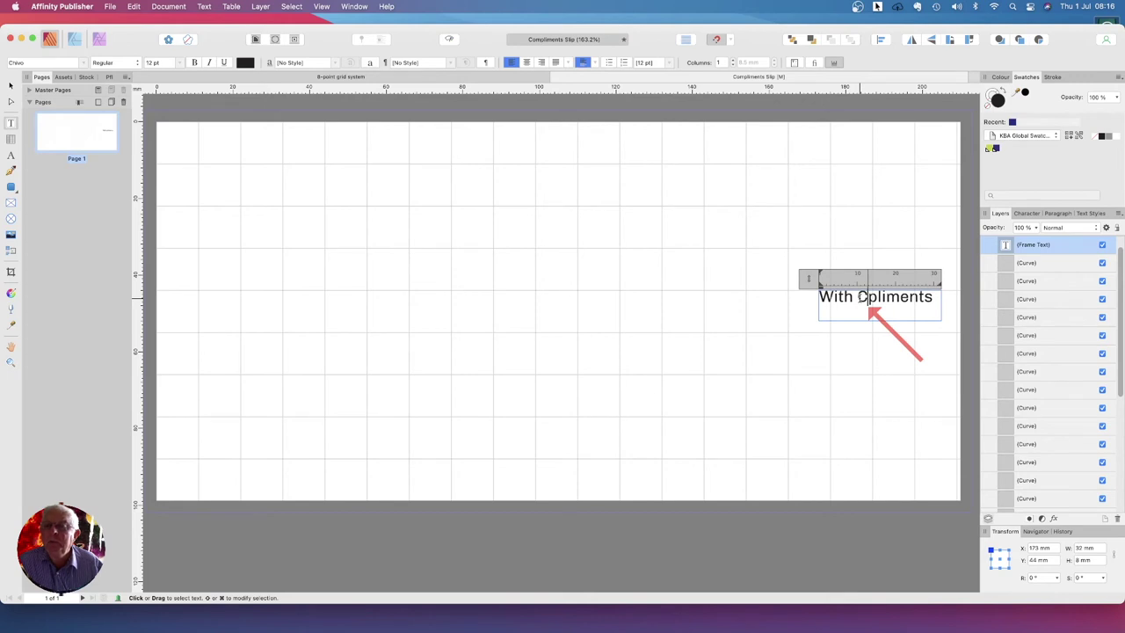
{"action": "type", "text": "o"}
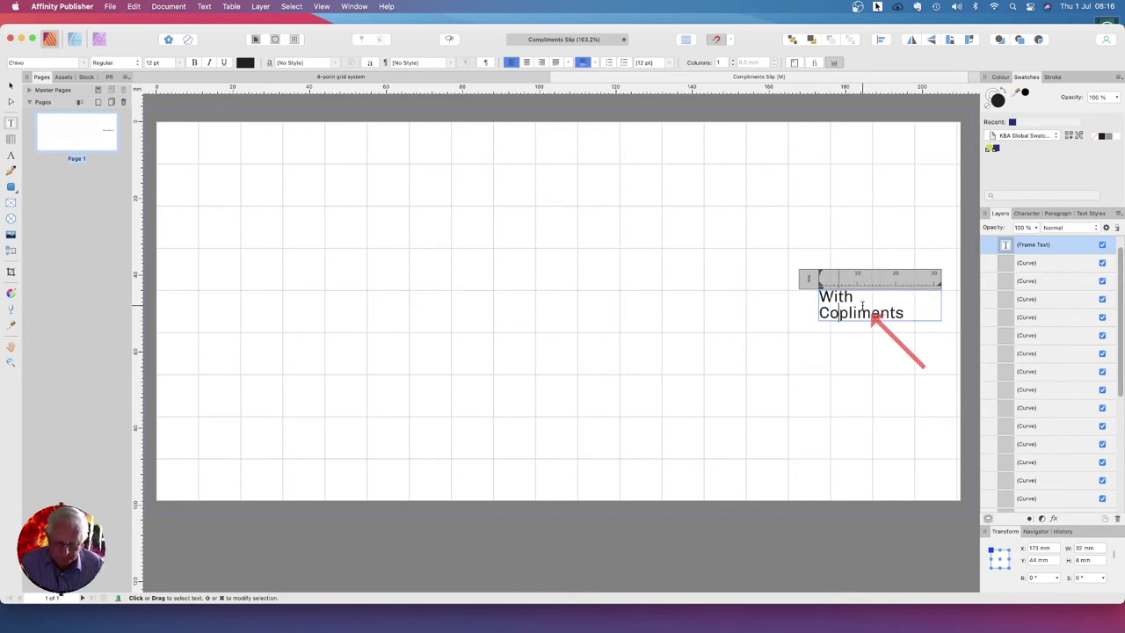
{"action": "type", "text": "m"}
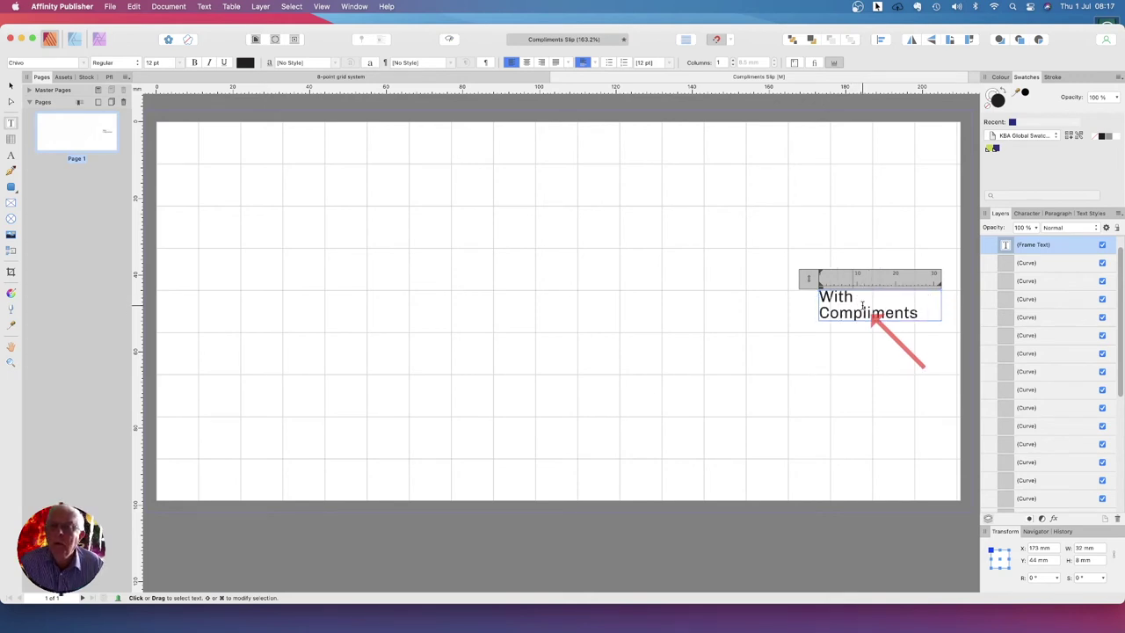
Complete the 'With Compliments' heading and widen its frame to 40 mm
{"action": "key", "text": "Escape"}
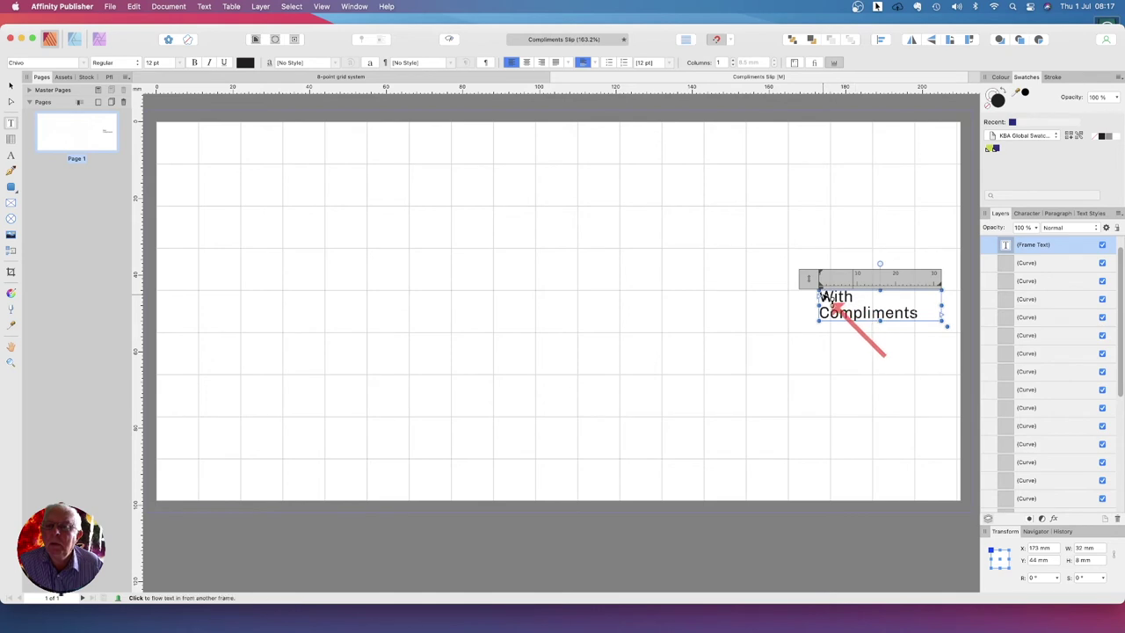
{"action": "left_click_drag", "start_coordinate": [822, 303], "coordinate": [921, 305]}
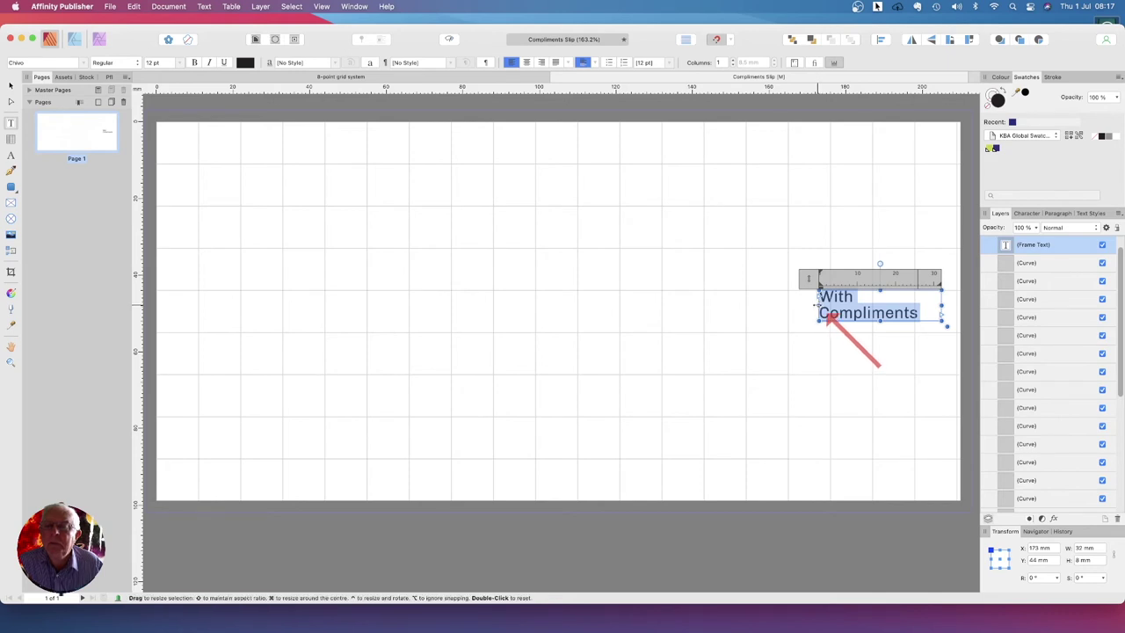
{"action": "left_click", "coordinate": [1083, 547]}
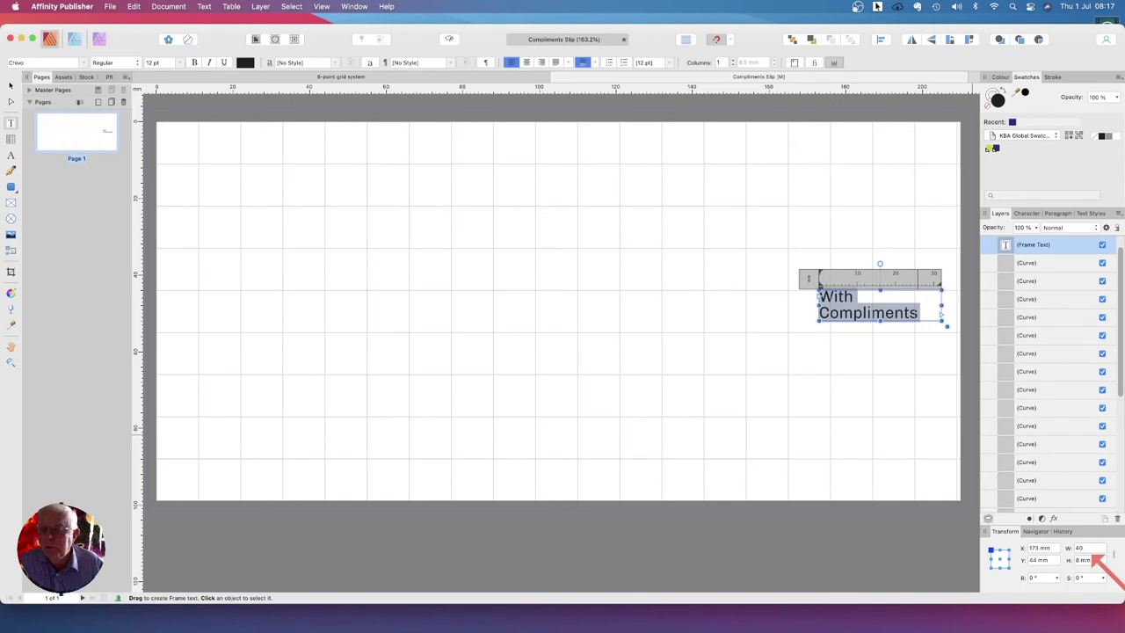
{"action": "type", "text": "40"}
{"action": "key", "text": "Tab"}
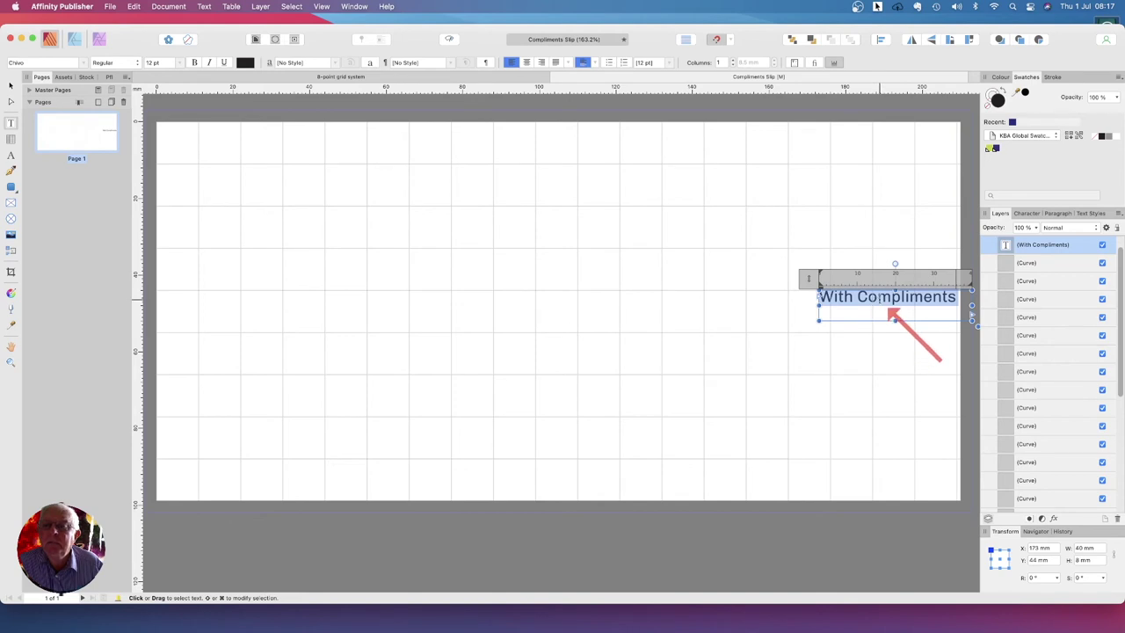
Nudge the heading frame left to X 169 mm
{"action": "left_click", "coordinate": [10, 86]}
{"action": "left_click_drag", "start_coordinate": [891, 310], "coordinate": [871, 308]}
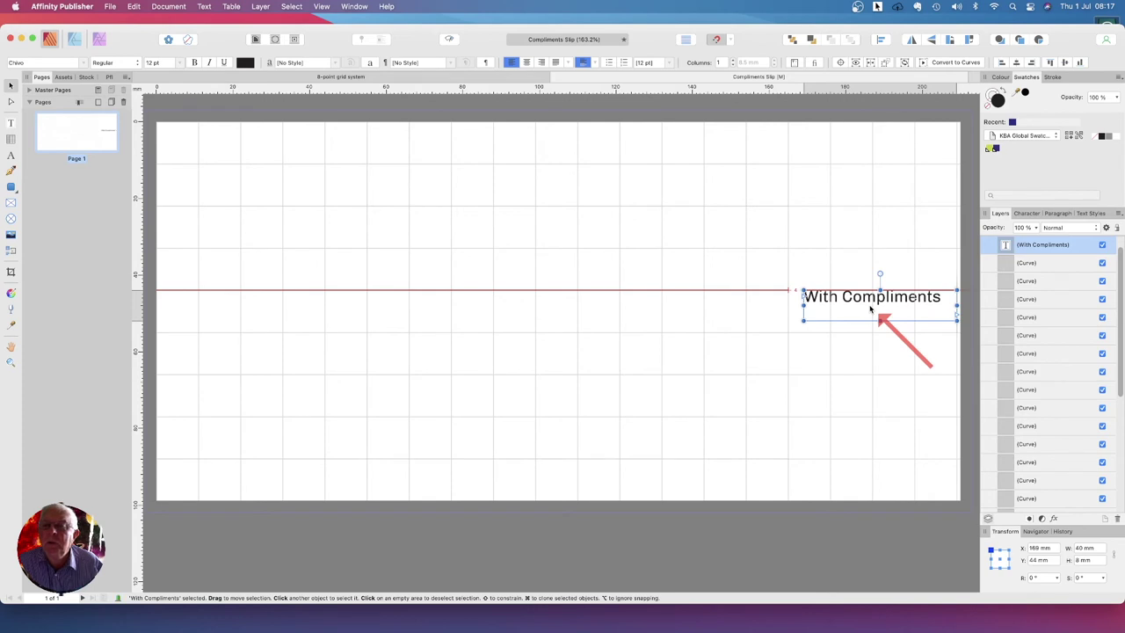
{"action": "left_click_drag", "start_coordinate": [871, 307], "coordinate": [871, 308]}
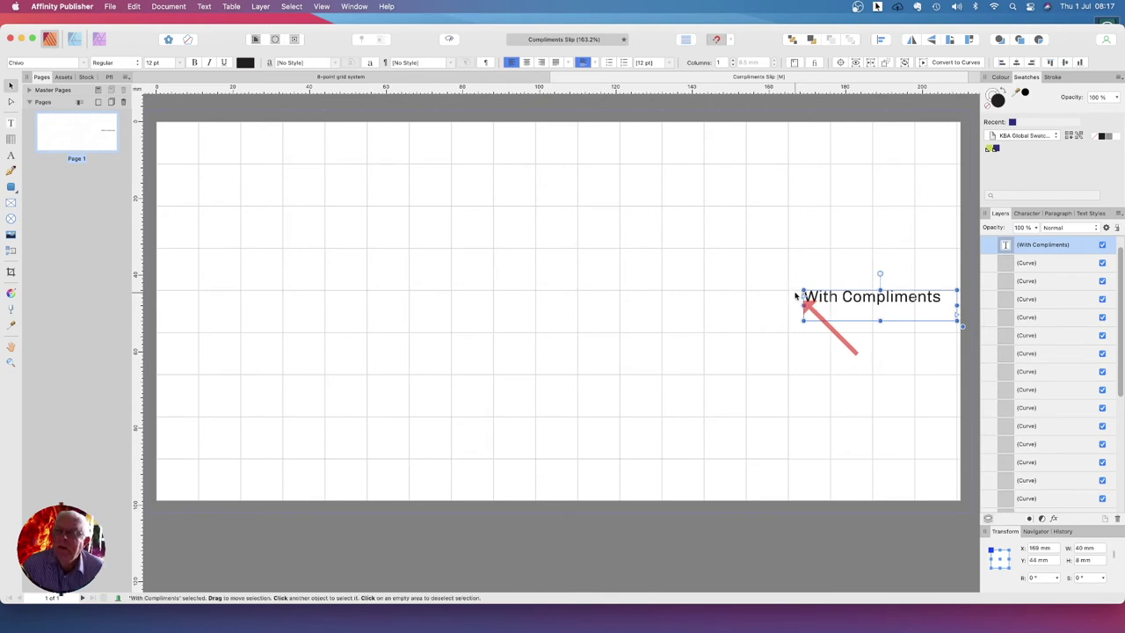
Move the With Compliments layer above the Grid Lines group
{"action": "scroll", "coordinate": [1049, 353], "scroll_direction": "up", "scroll_amount": 1}
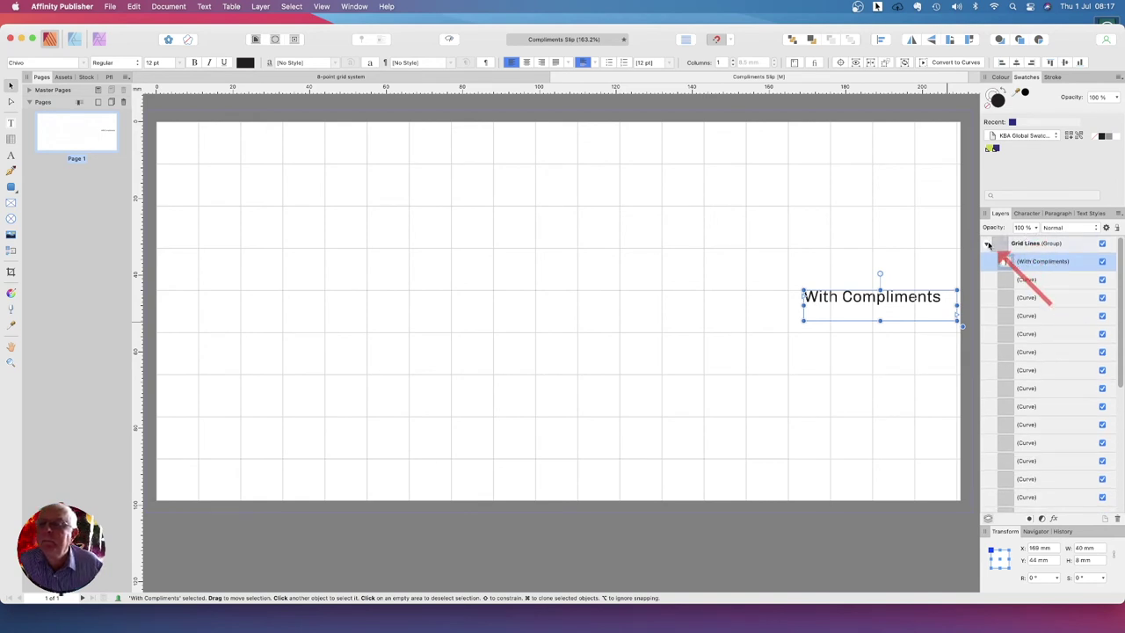
{"action": "left_click_drag", "start_coordinate": [1029, 261], "coordinate": [995, 256]}
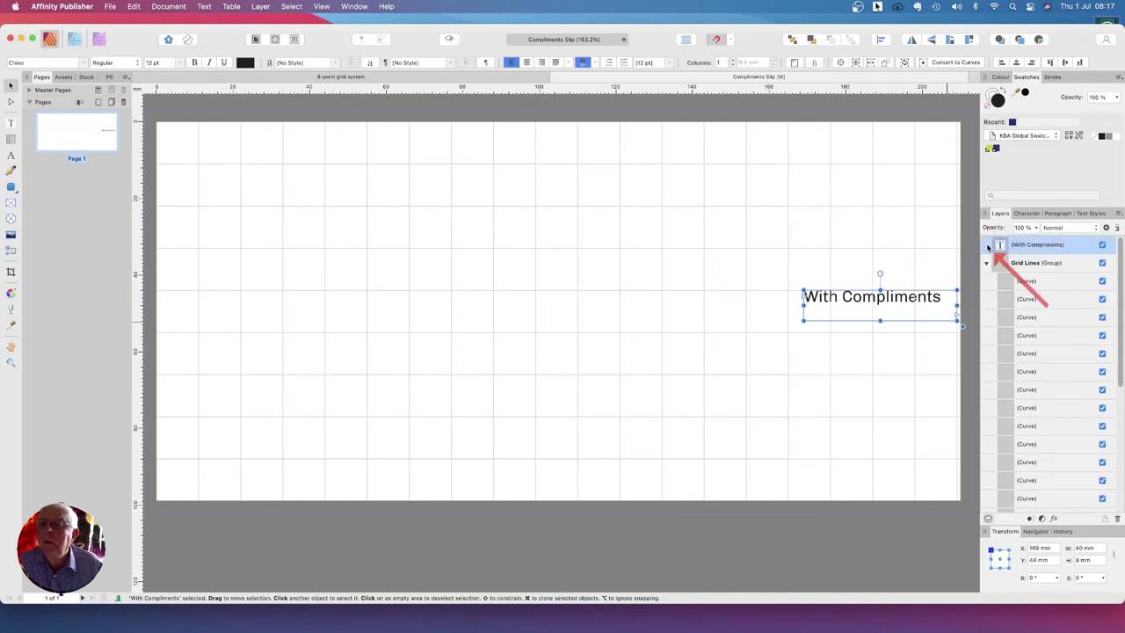
{"action": "left_click", "coordinate": [986, 263]}
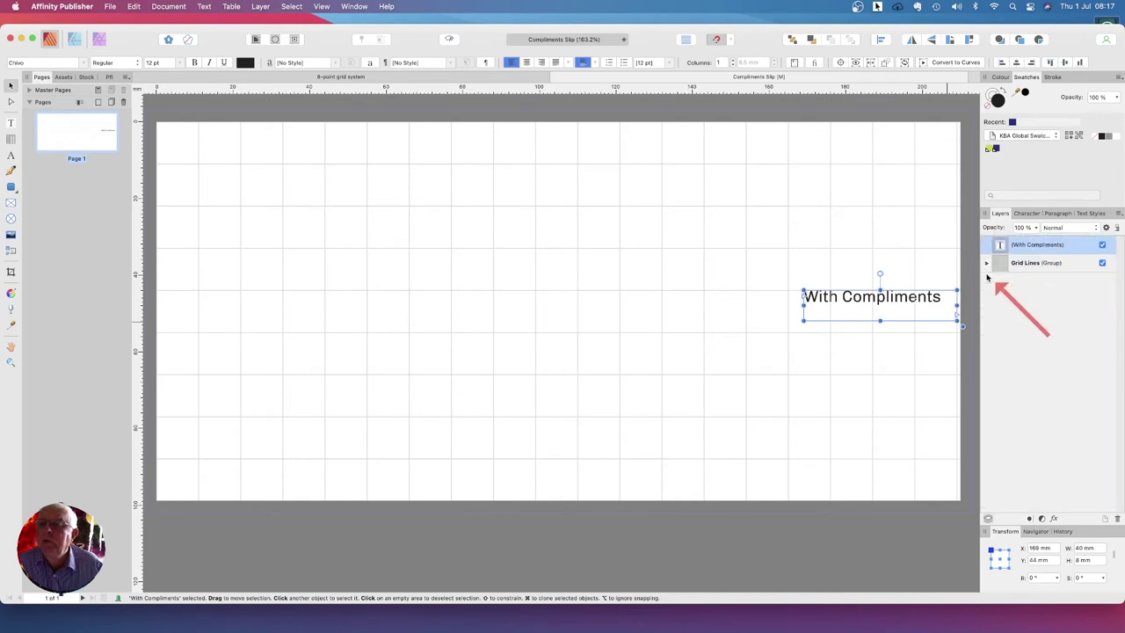
{"action": "left_click", "coordinate": [1001, 266]}
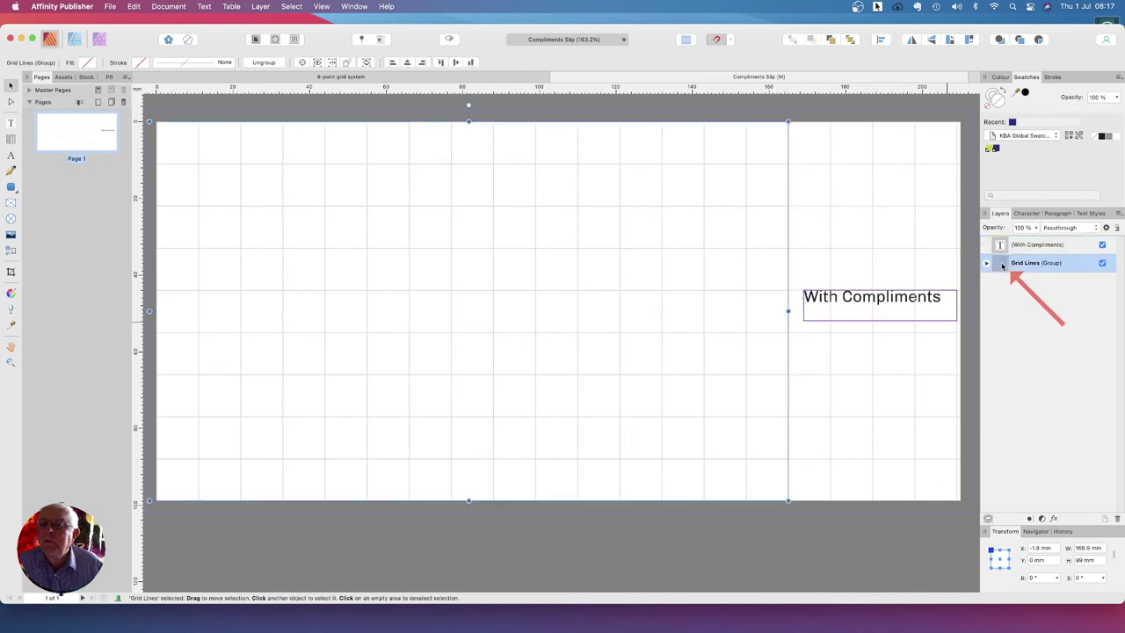
{"action": "left_click", "coordinate": [987, 264]}
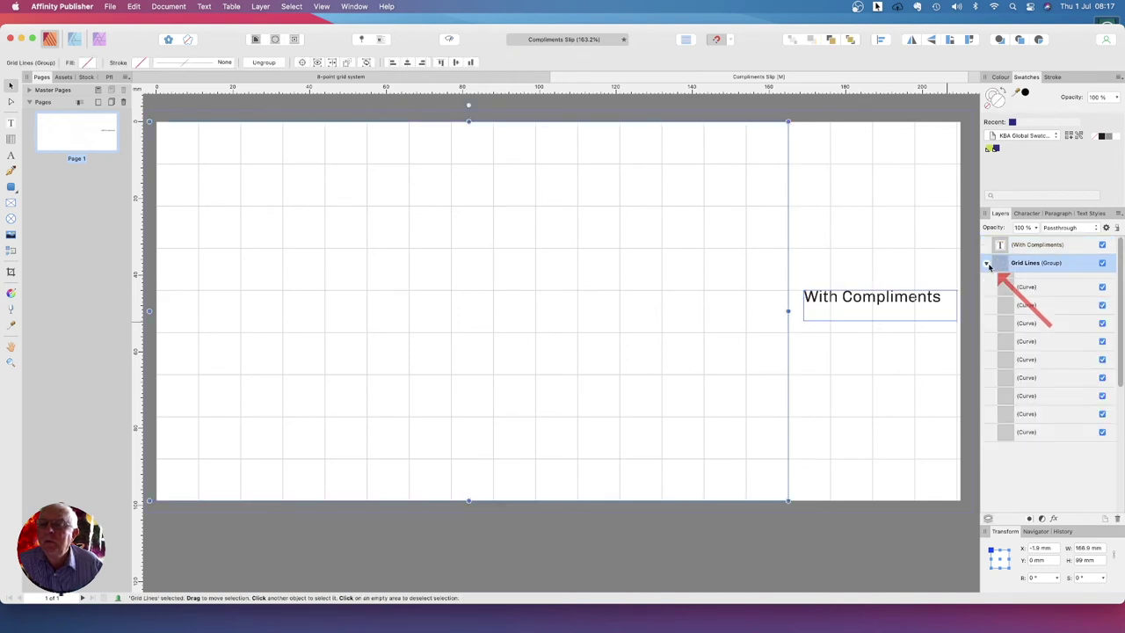
Inspect the grid lines in Layers, collapse the group, and reselect the heading frame
{"action": "left_click", "coordinate": [1028, 289]}
{"action": "scroll", "coordinate": [1037, 299], "scroll_direction": "down", "scroll_amount": 5}
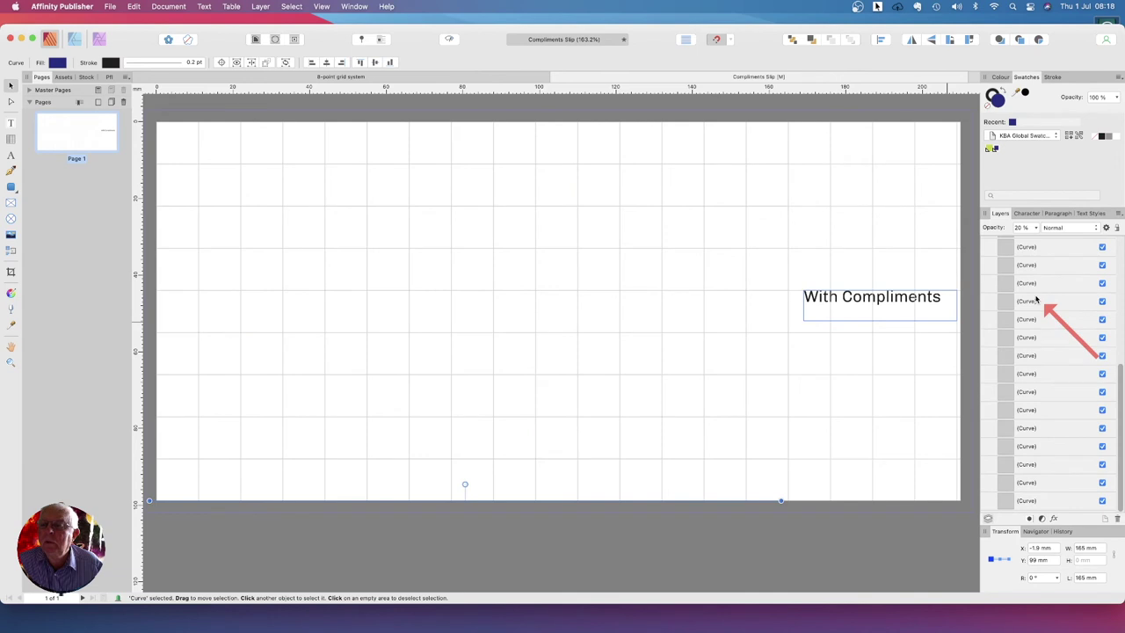
{"action": "left_click", "coordinate": [1042, 503], "text": "shift"}
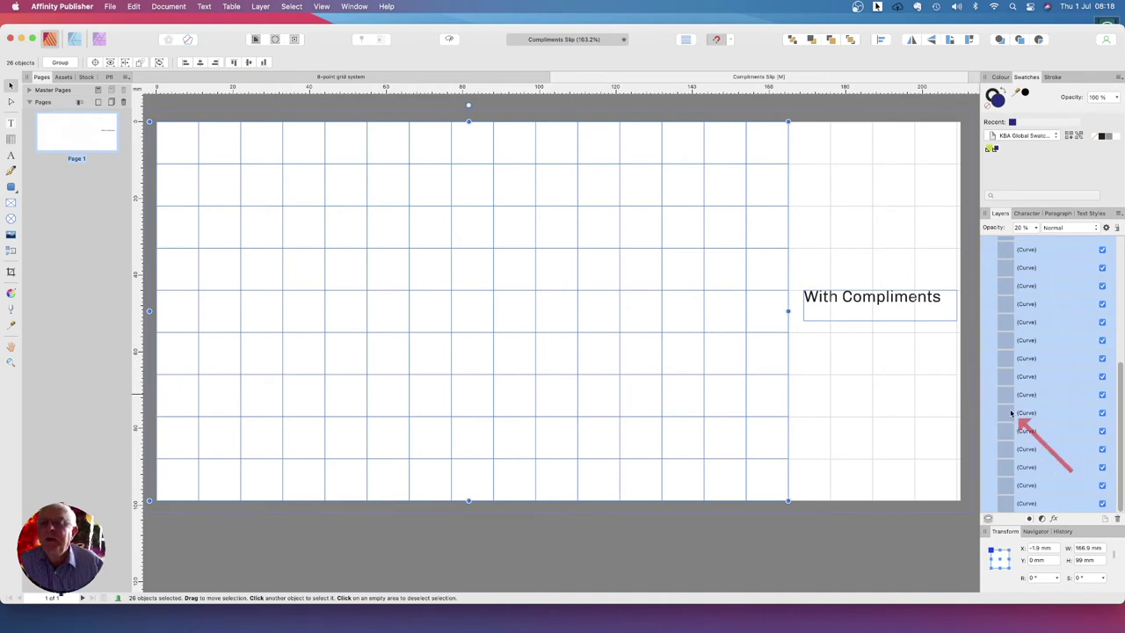
{"action": "scroll", "coordinate": [1032, 351], "scroll_direction": "up", "scroll_amount": 1}
{"action": "left_click", "coordinate": [1025, 268]}
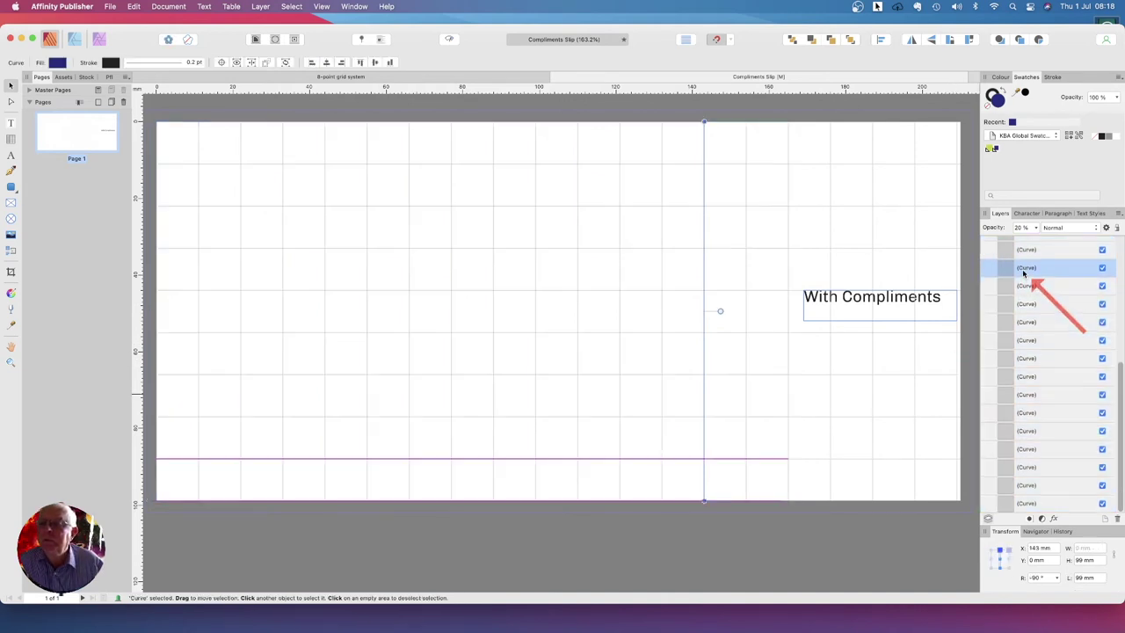
{"action": "scroll", "coordinate": [1024, 273], "scroll_direction": "up", "scroll_amount": 3}
{"action": "scroll", "coordinate": [1024, 273], "scroll_direction": "up", "scroll_amount": 5}
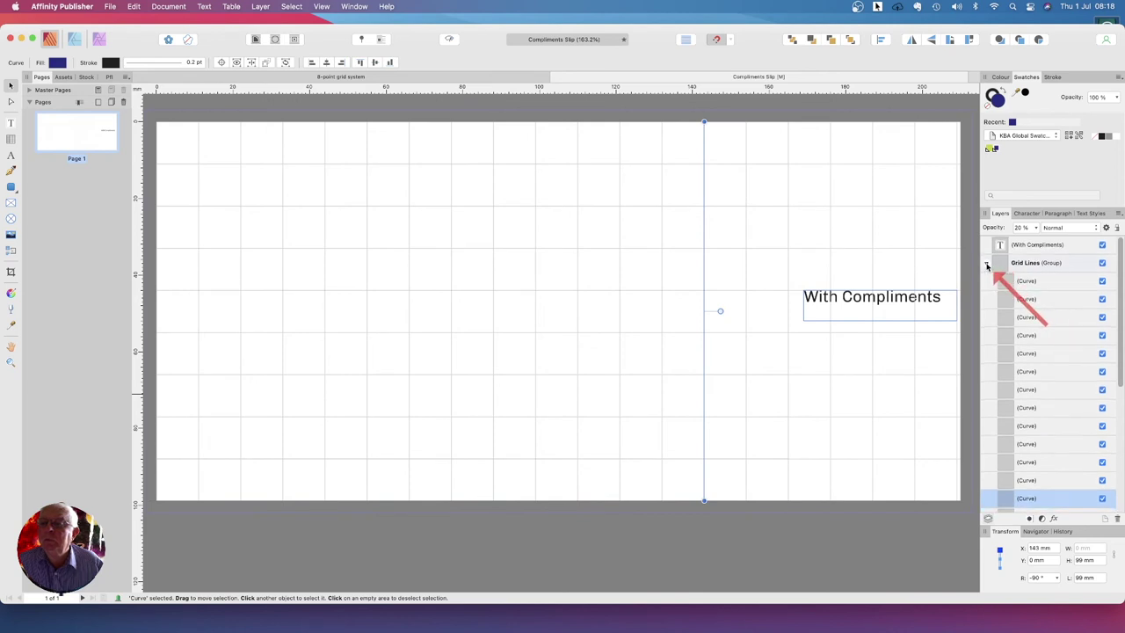
{"action": "left_click", "coordinate": [988, 267]}
{"action": "left_click", "coordinate": [1016, 265]}
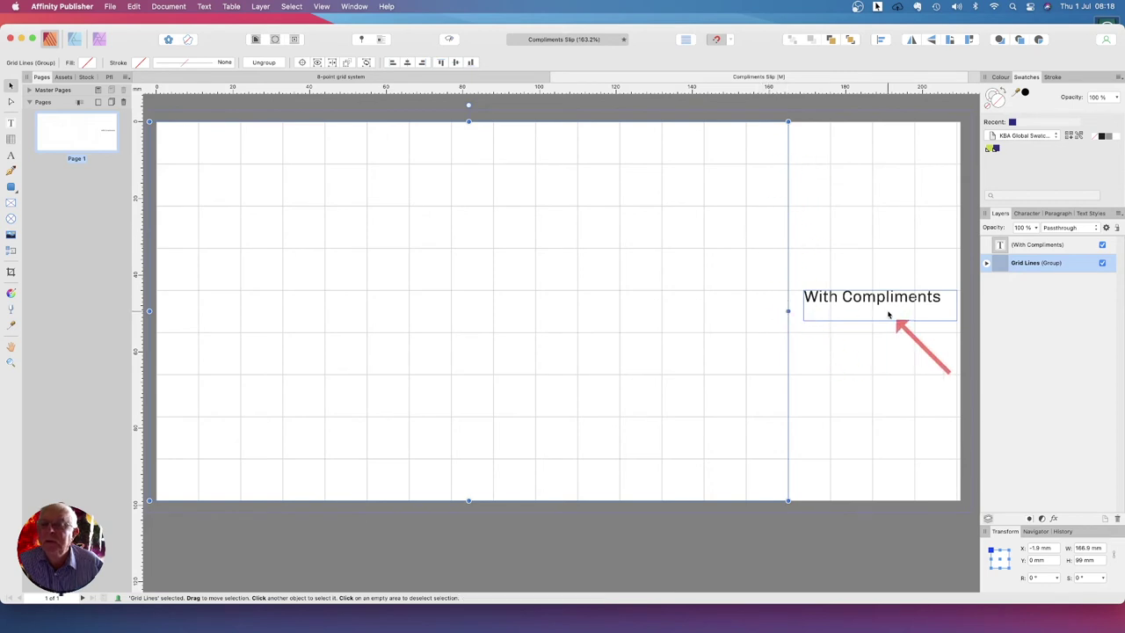
{"action": "left_click", "coordinate": [1032, 246]}
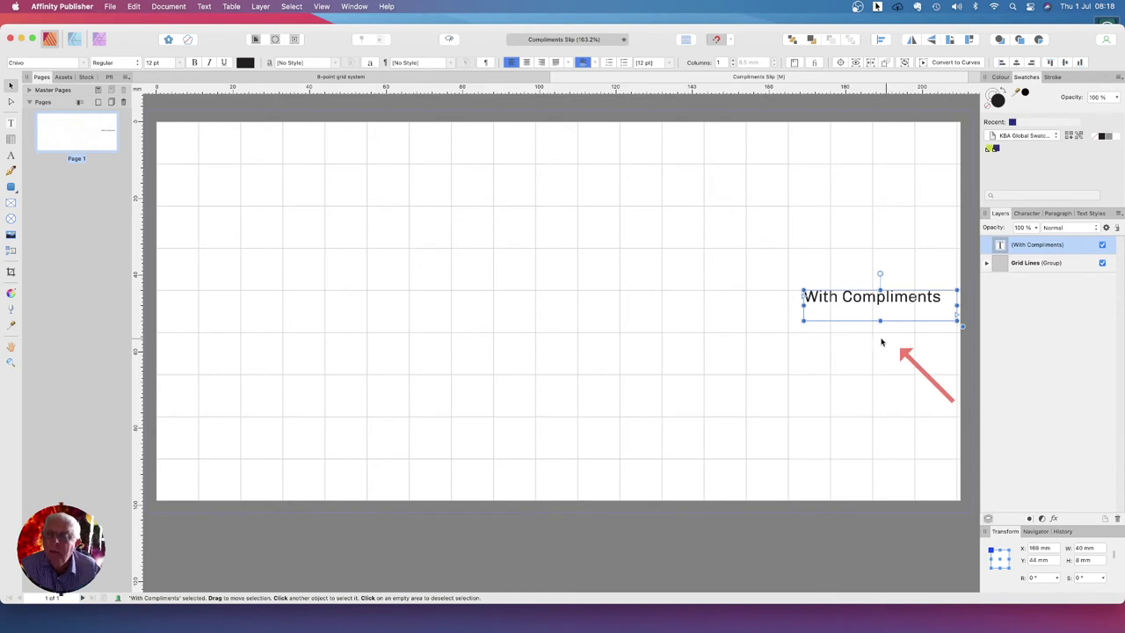
Duplicate the heading frame and move the copy straight down to Y 80 mm
{"action": "key", "text": "super+c"}
{"action": "key", "text": "super+v"}
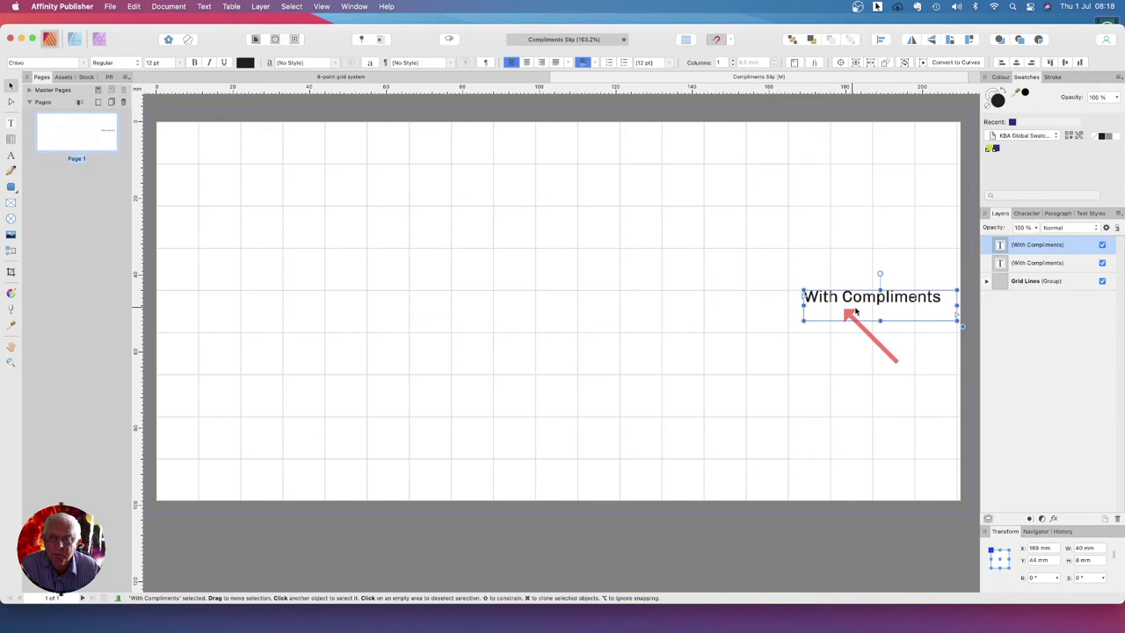
{"action": "left_click_drag", "start_coordinate": [844, 305], "coordinate": [854, 444]}
{"action": "scroll", "coordinate": [840, 442], "scroll_direction": "right", "scroll_amount": 1}
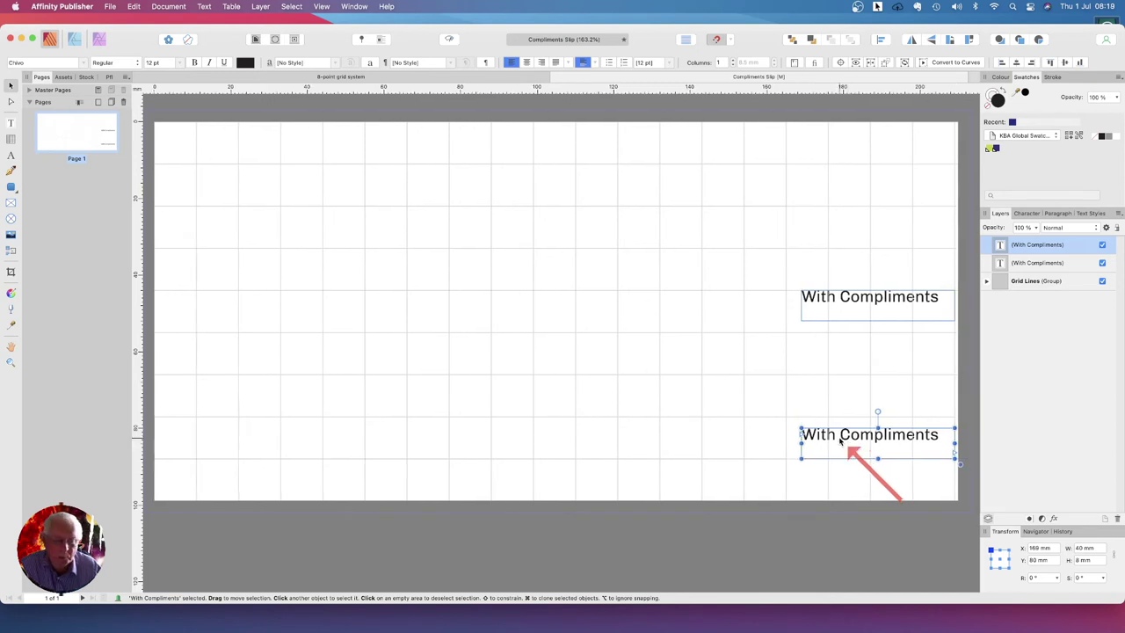
{"action": "double_click", "coordinate": [842, 439]}
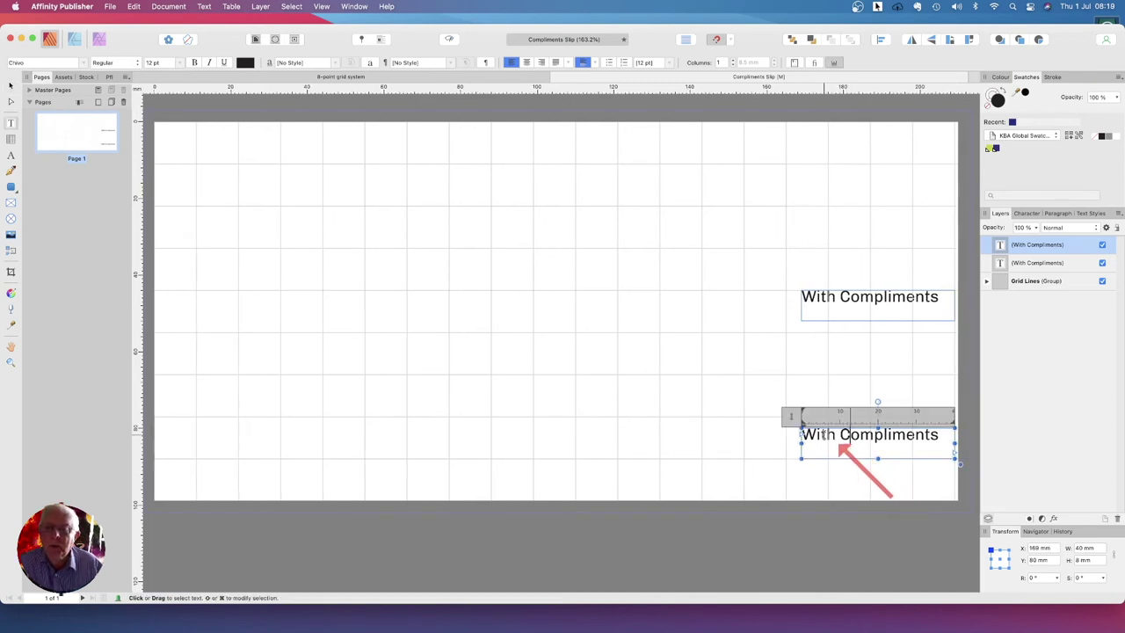
Replace the lower frame's text with the firm name and set it to 8 pt
{"action": "left_click_drag", "start_coordinate": [814, 443], "coordinate": [951, 452]}
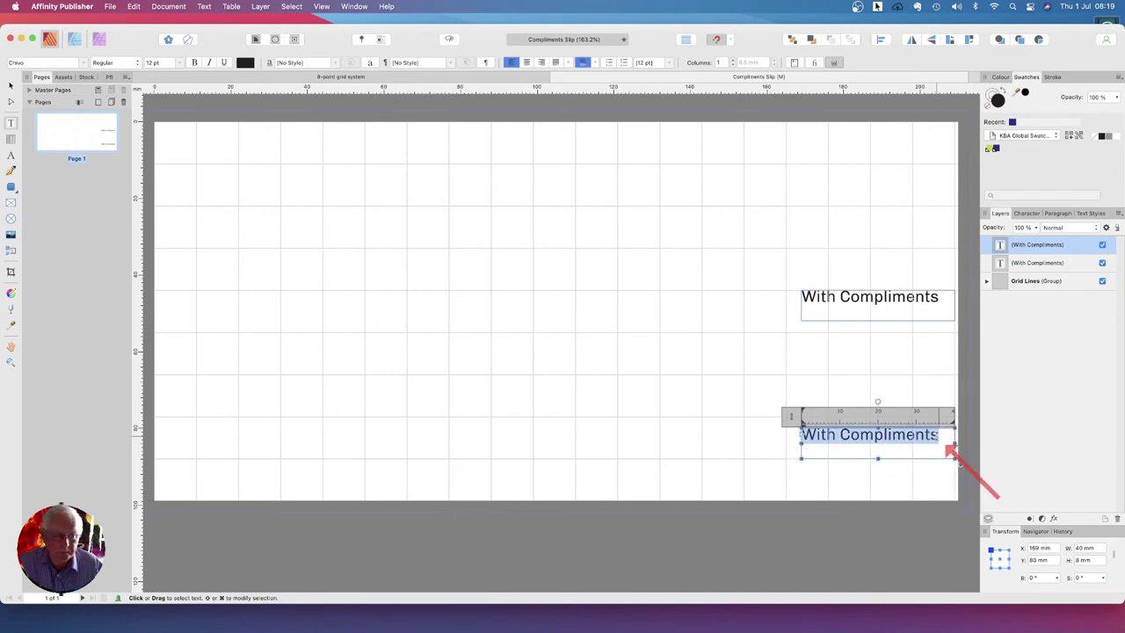
{"action": "type", "text": "K"}
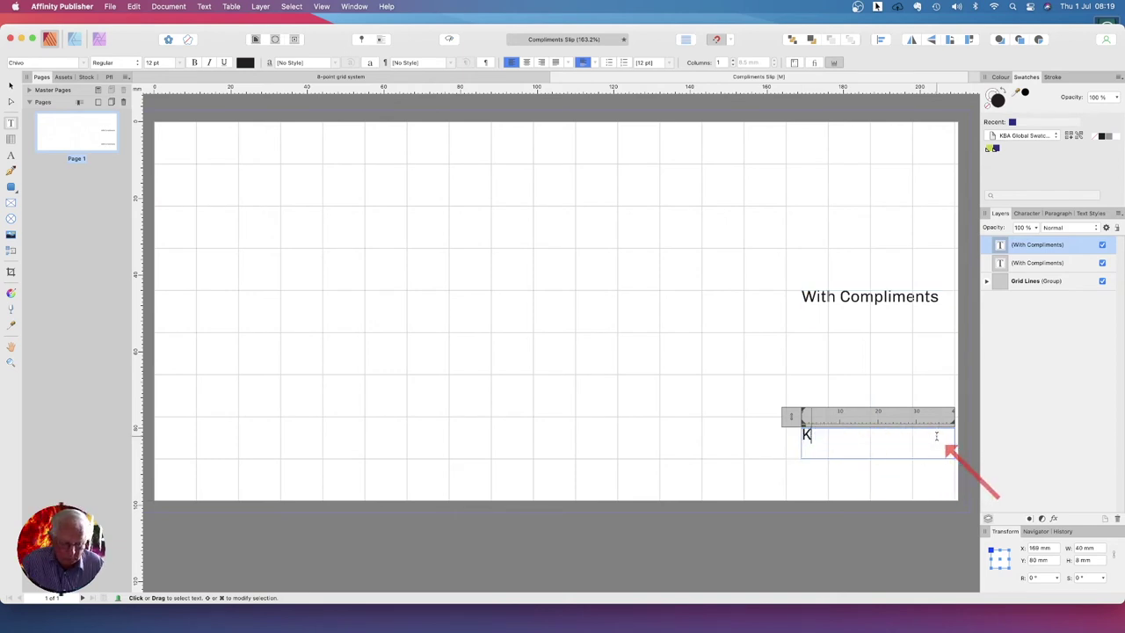
{"action": "type", "text": "oestner Browne"}
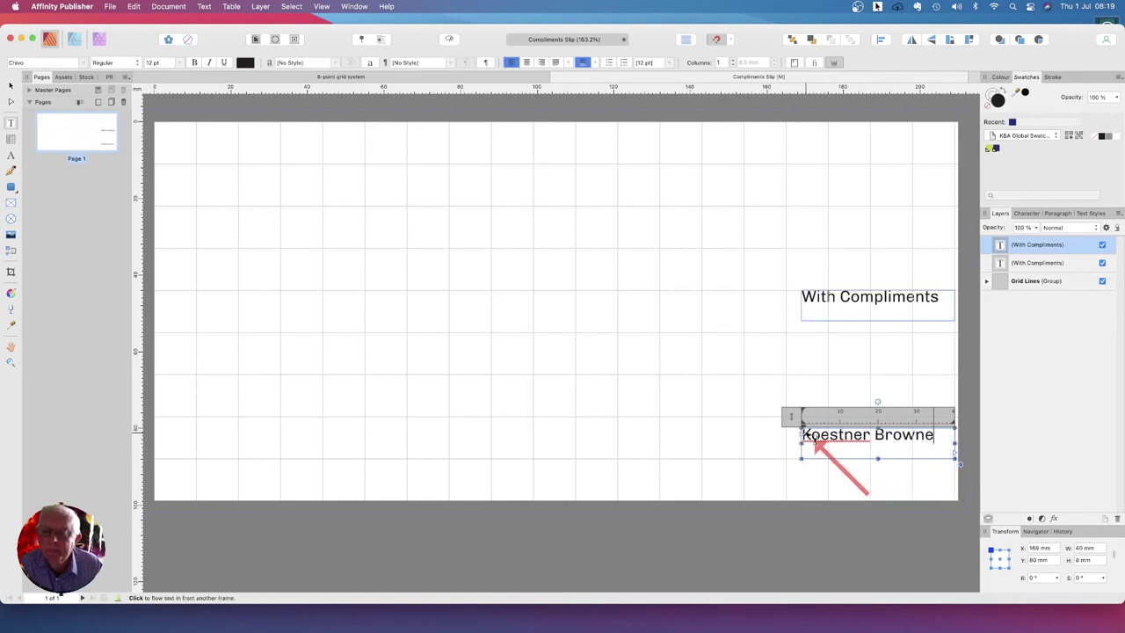
{"action": "left_click_drag", "start_coordinate": [805, 437], "coordinate": [853, 440]}
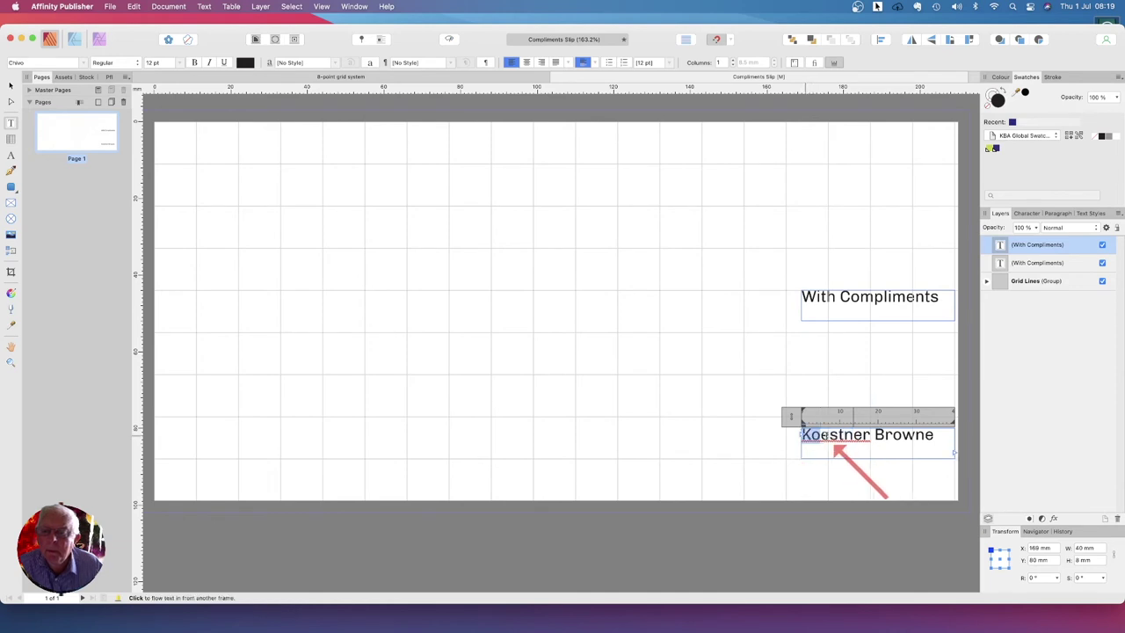
{"action": "key", "text": "super+a"}
{"action": "key", "text": "Escape"}
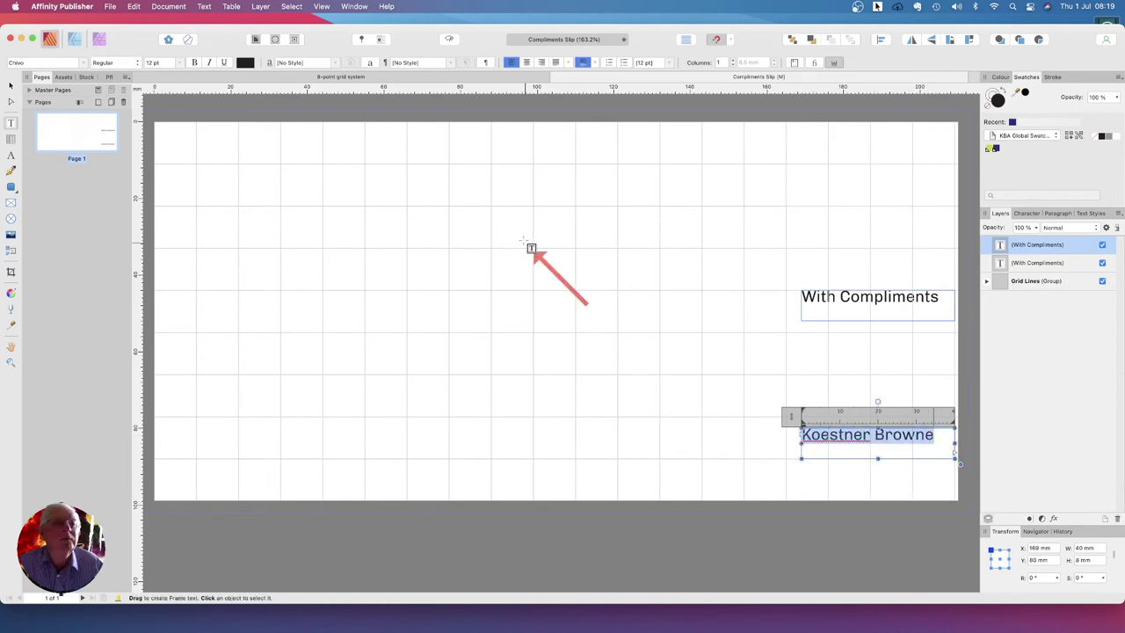
{"action": "left_click", "coordinate": [163, 63]}
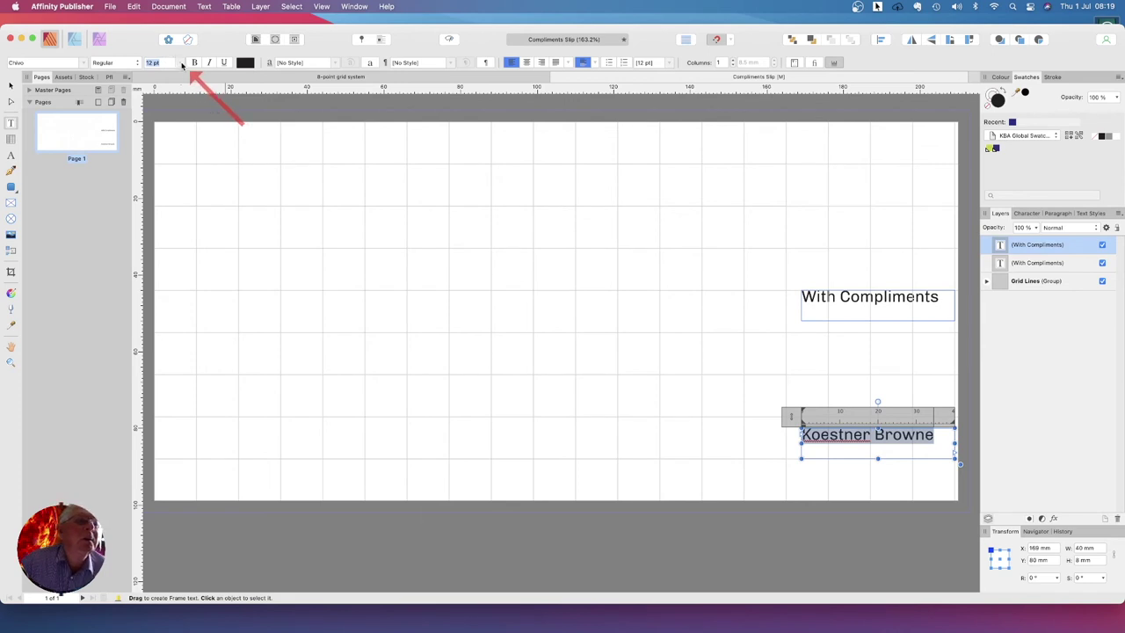
{"action": "left_click", "coordinate": [181, 64]}
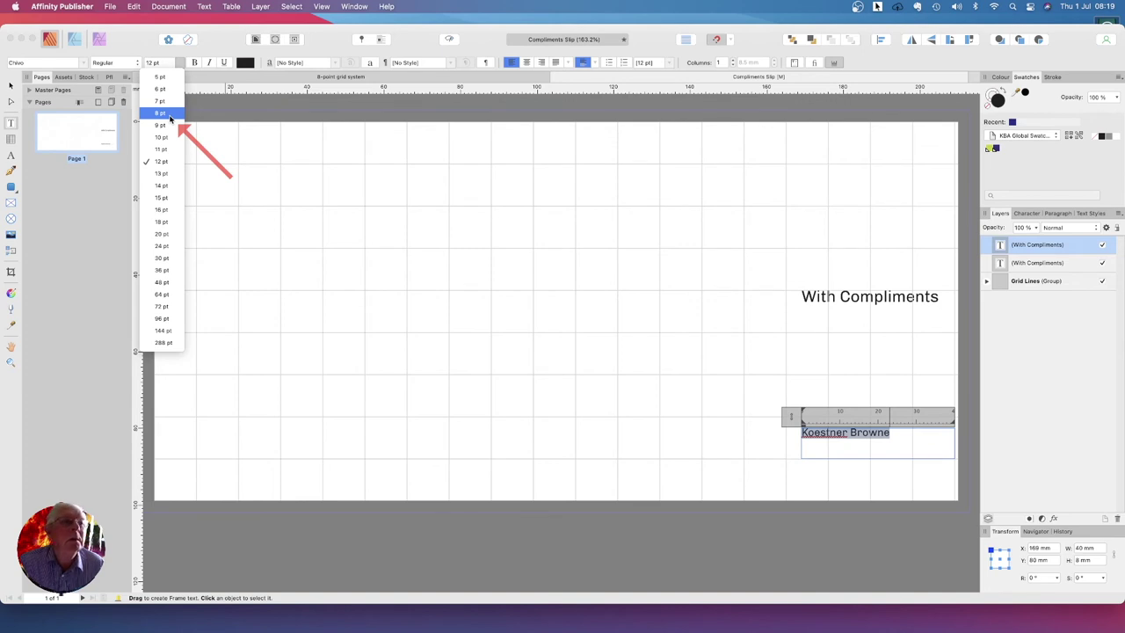
{"action": "left_click", "coordinate": [160, 113]}
Append 'Architects' to the name, then type the street and town/postcode lines
{"action": "left_click", "coordinate": [901, 434]}
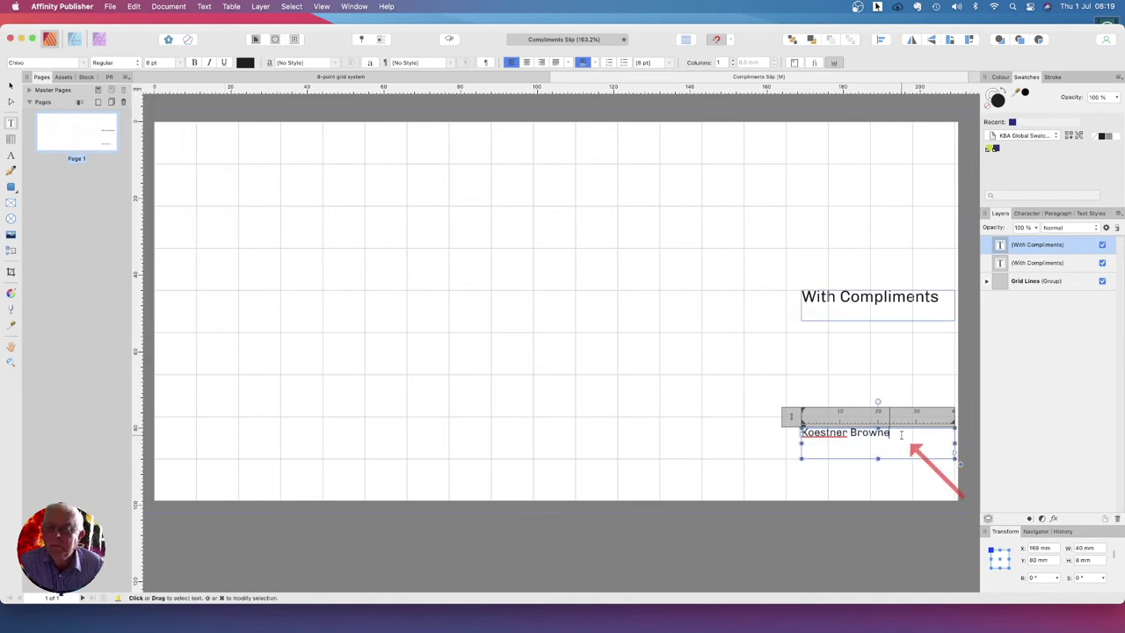
{"action": "type", "text": "Architects"}
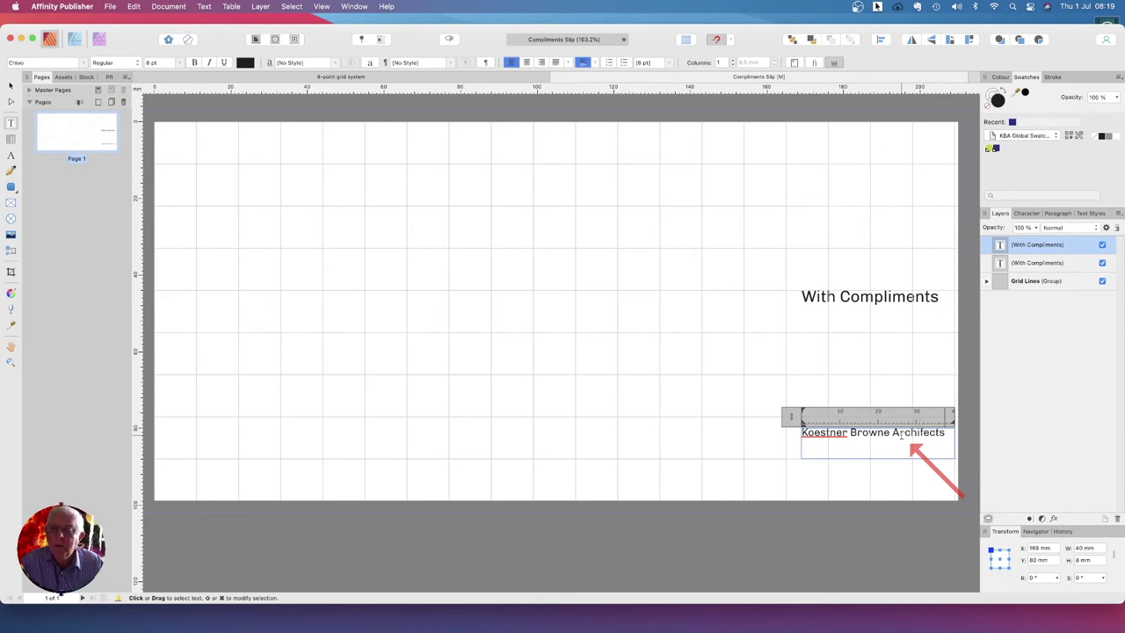
{"action": "left_click", "coordinate": [834, 442]}
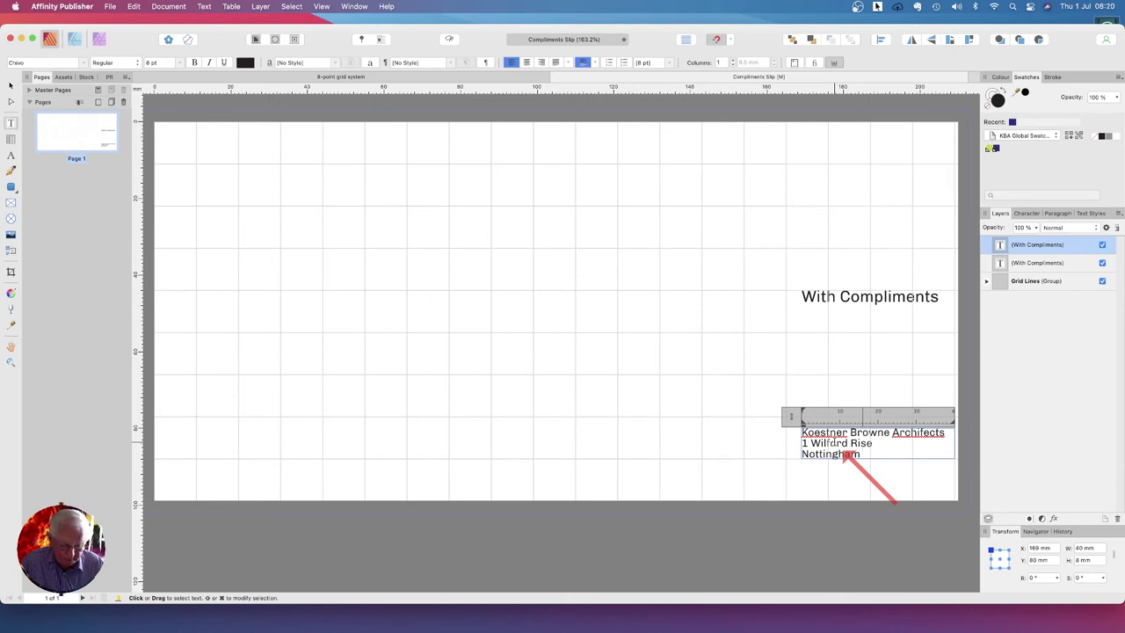
{"action": "type", "text": "3"}
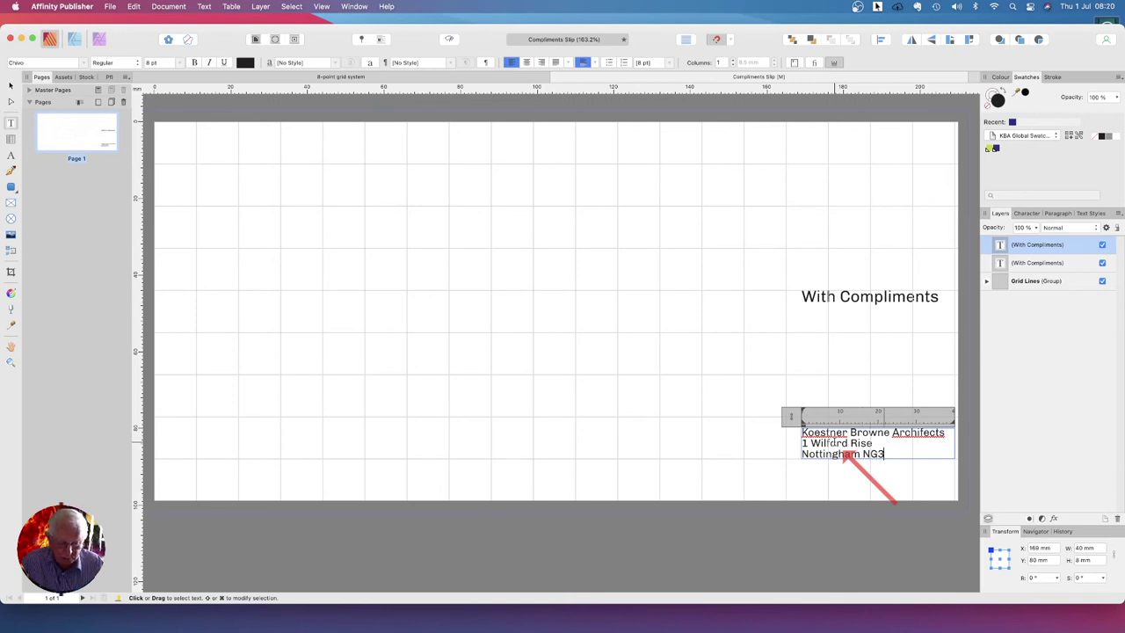
{"action": "type", "text": "7 1AD"}
{"action": "key", "text": "Escape"}
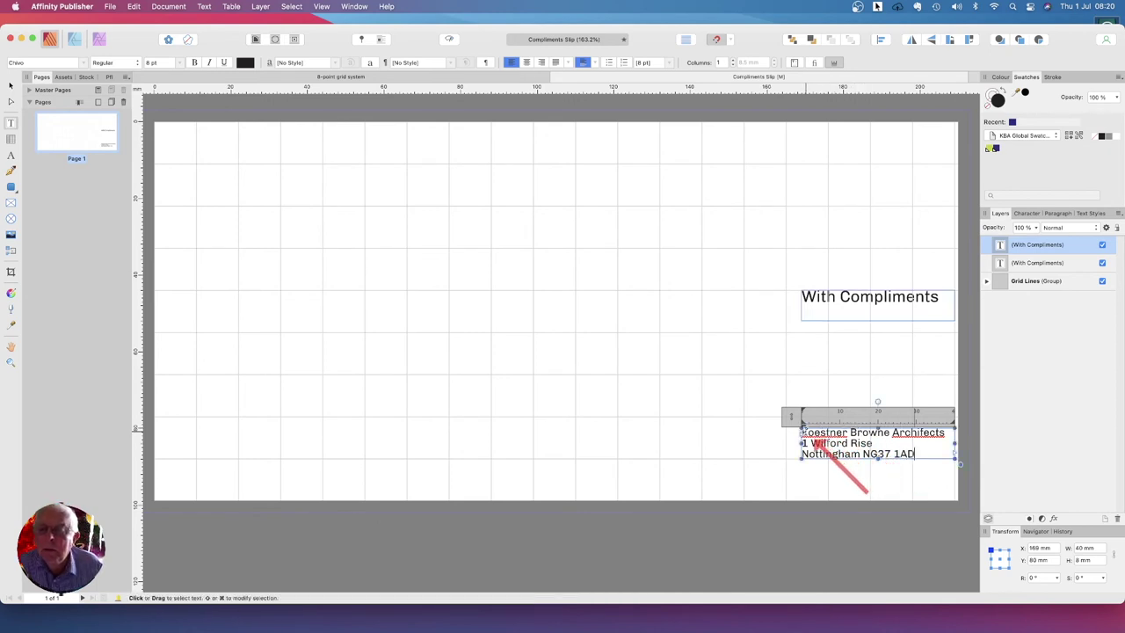
{"action": "left_click", "coordinate": [802, 430]}
{"action": "left_click", "coordinate": [802, 432]}
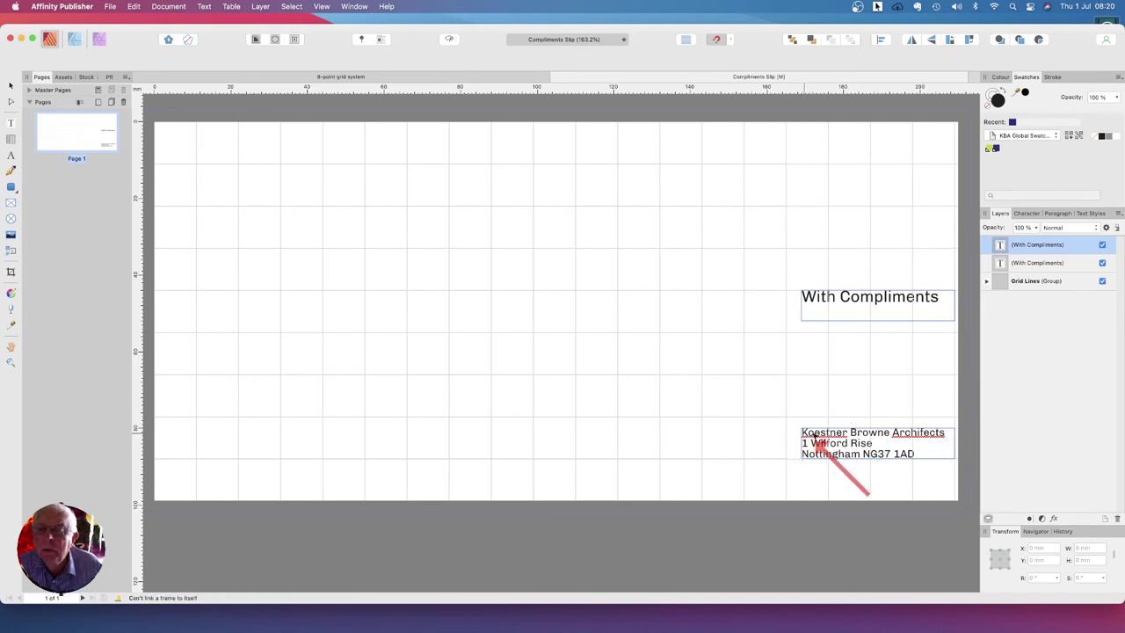
Make the firm name on the address's first line bold
{"action": "left_click", "coordinate": [939, 442]}
{"action": "left_click_drag", "start_coordinate": [953, 442], "coordinate": [807, 433]}
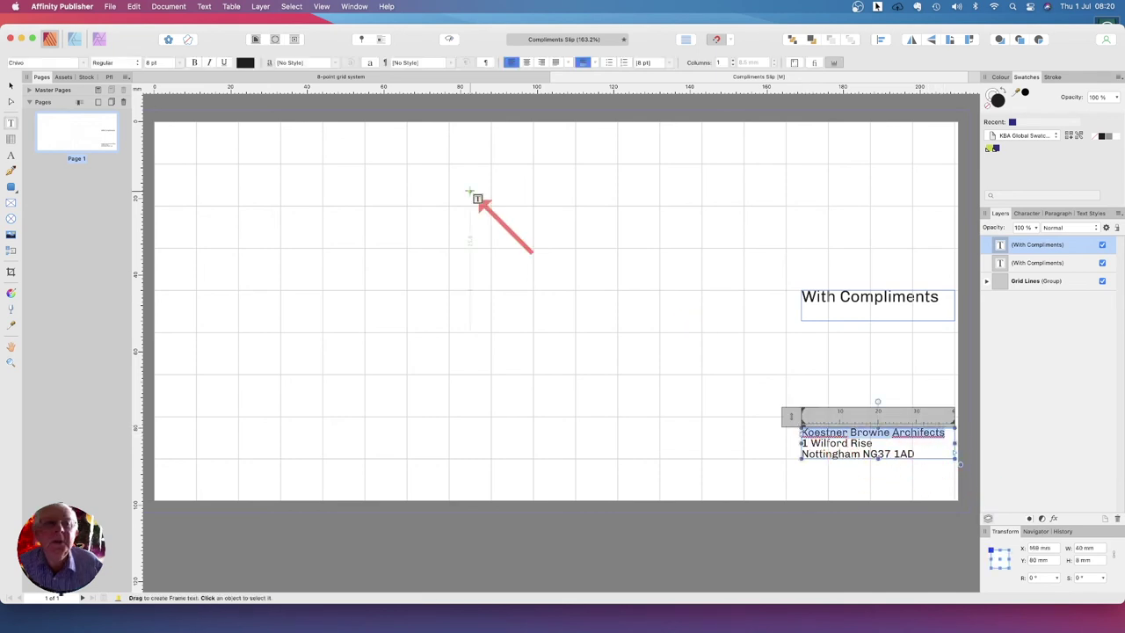
{"action": "left_click", "coordinate": [195, 62]}
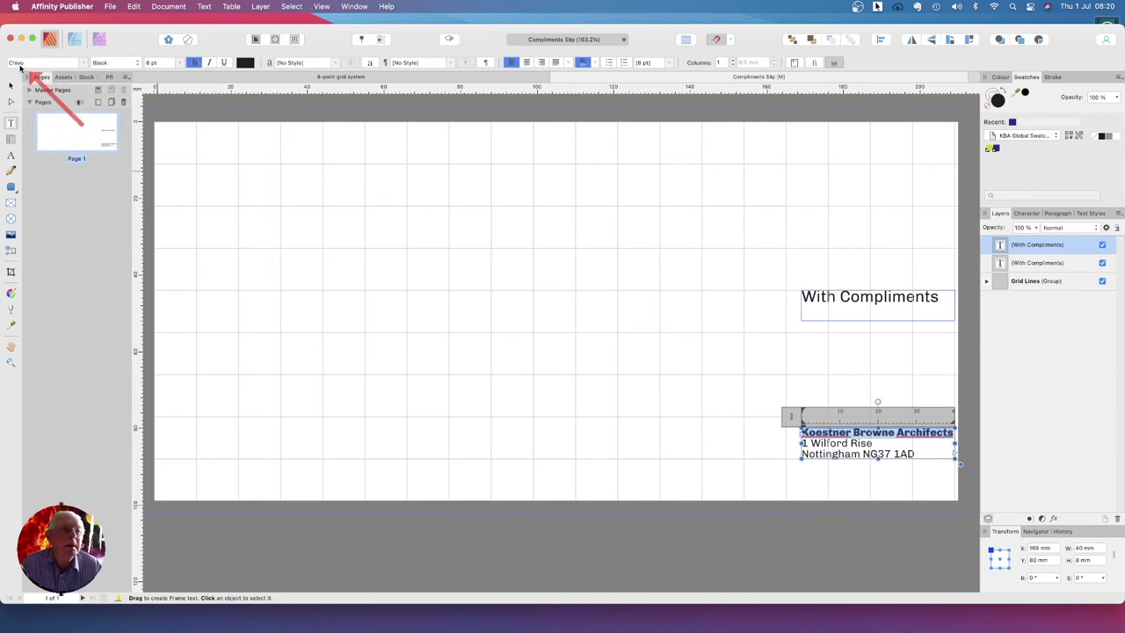
{"action": "left_click", "coordinate": [10, 84]}
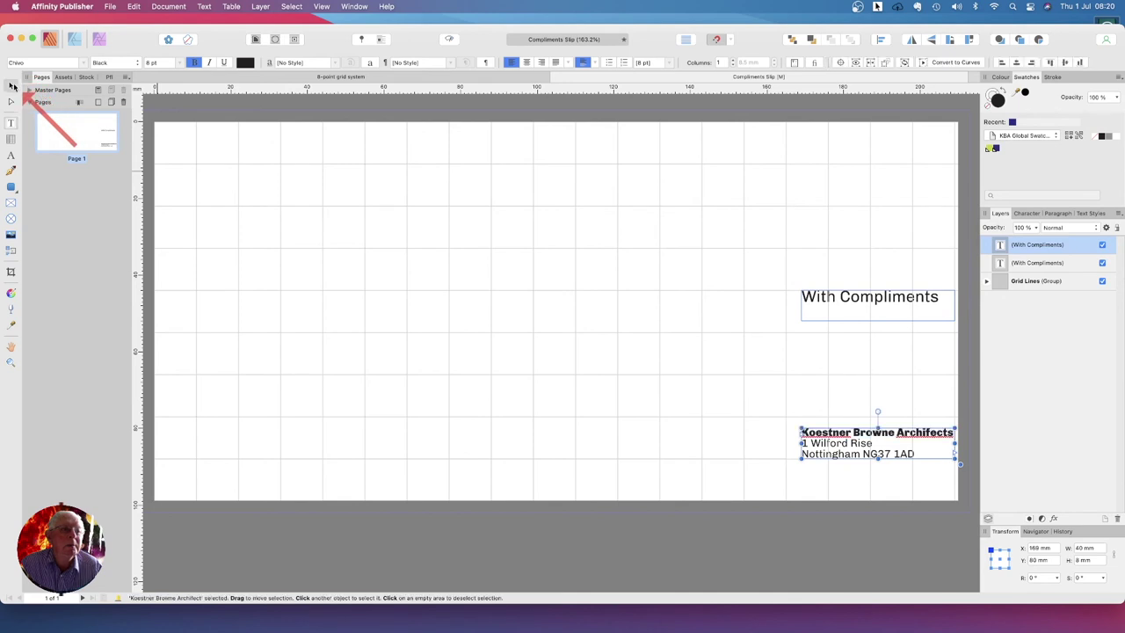
Colour the With Compliments heading navy from the Swatches panel
{"action": "left_click", "coordinate": [875, 370]}
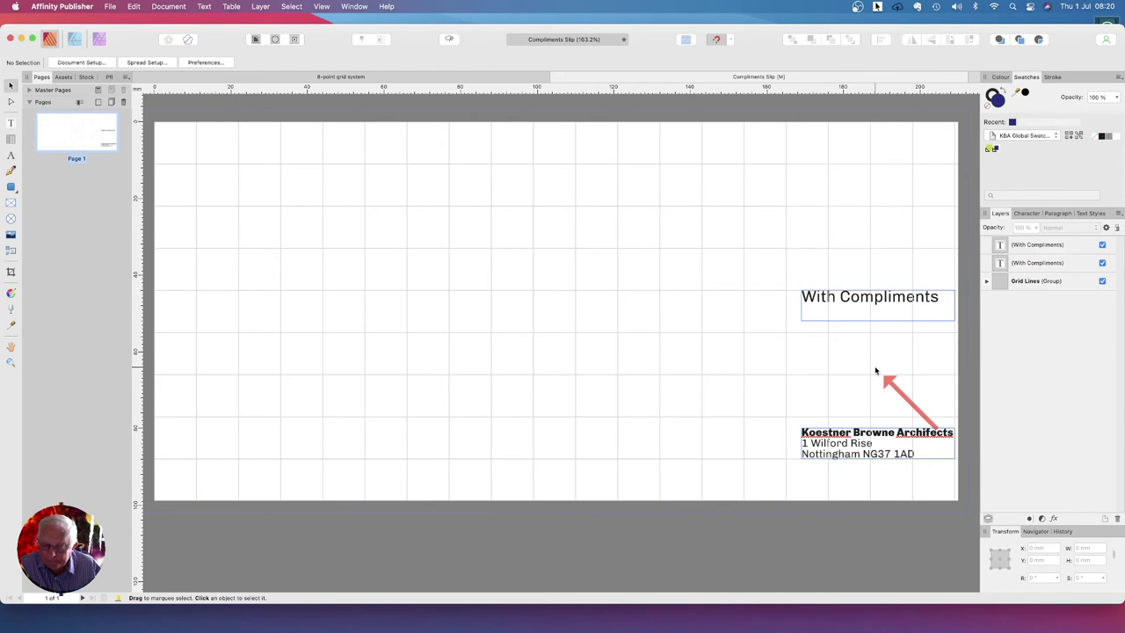
{"action": "left_click", "coordinate": [839, 307]}
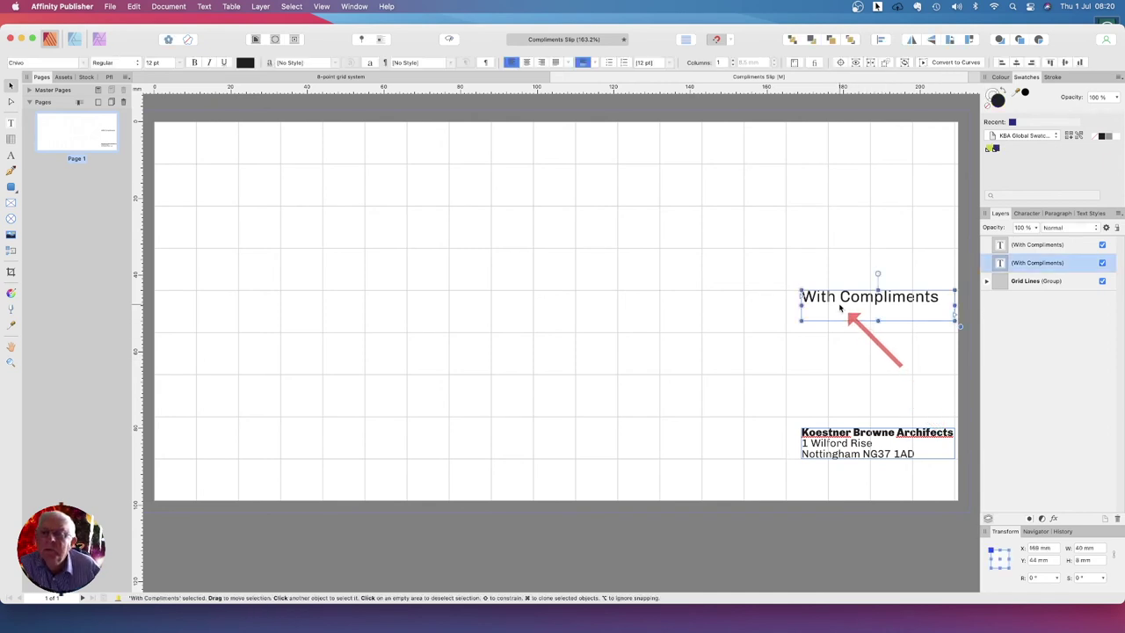
{"action": "double_click", "coordinate": [835, 304]}
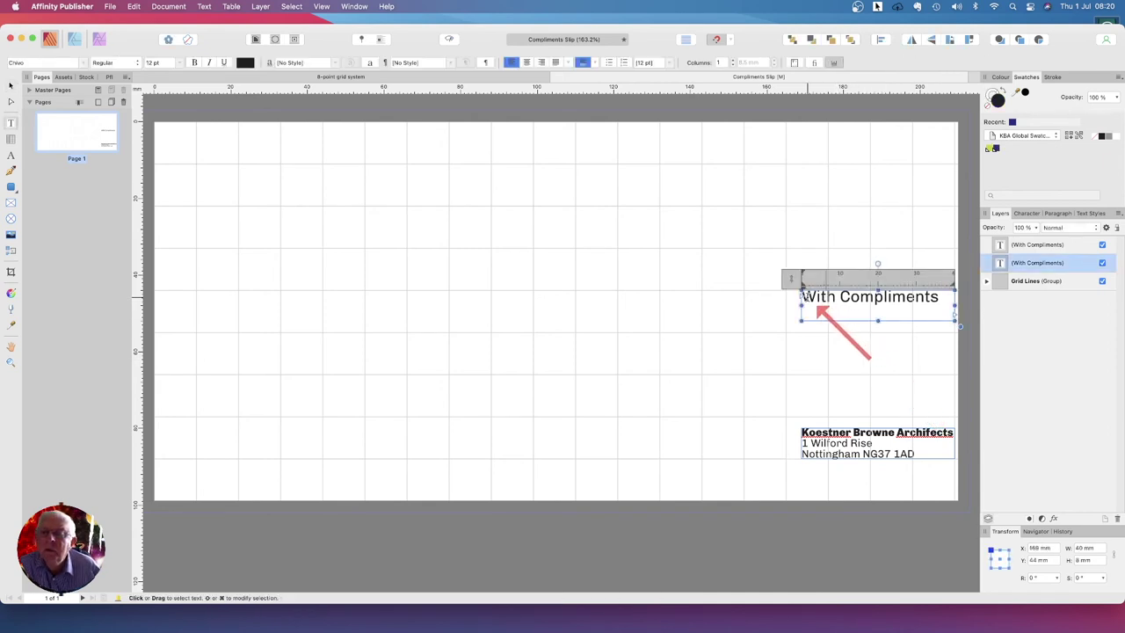
{"action": "left_click_drag", "start_coordinate": [803, 297], "coordinate": [940, 299]}
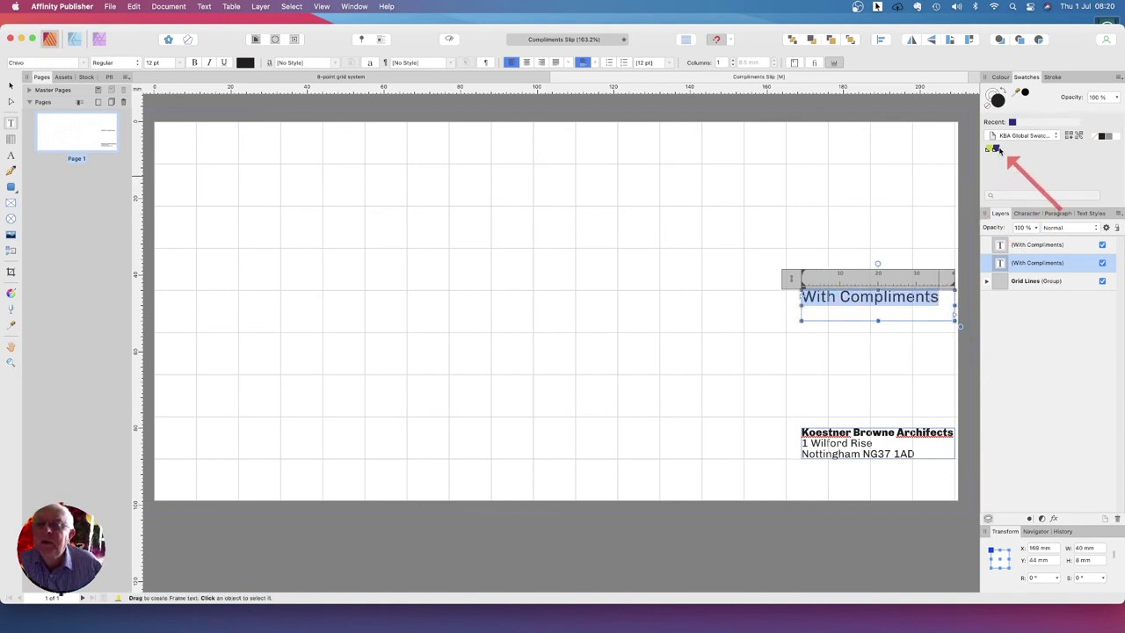
{"action": "left_click", "coordinate": [997, 150]}
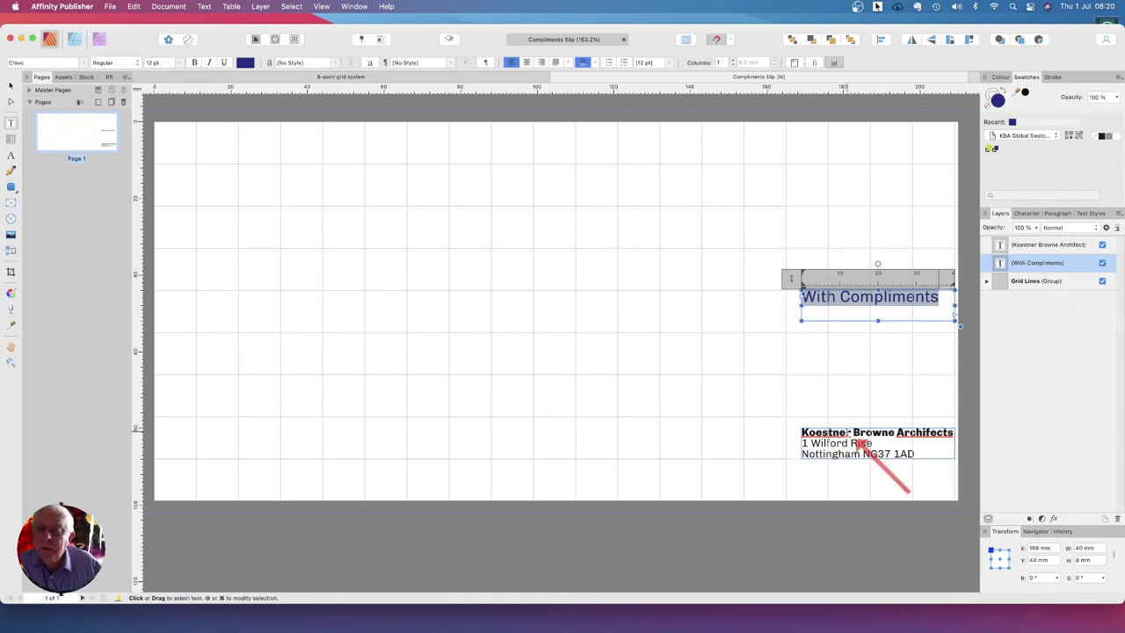
Apply the navy swatch to all three address lines and deselect the frame
{"action": "left_click", "coordinate": [822, 434]}
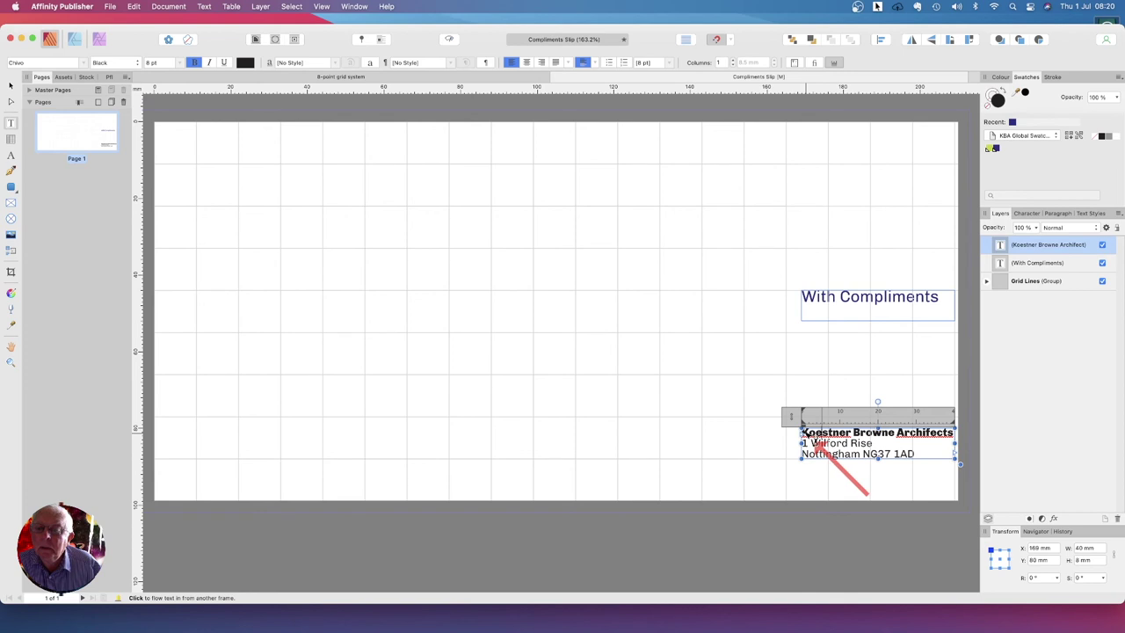
{"action": "double_click", "coordinate": [815, 434]}
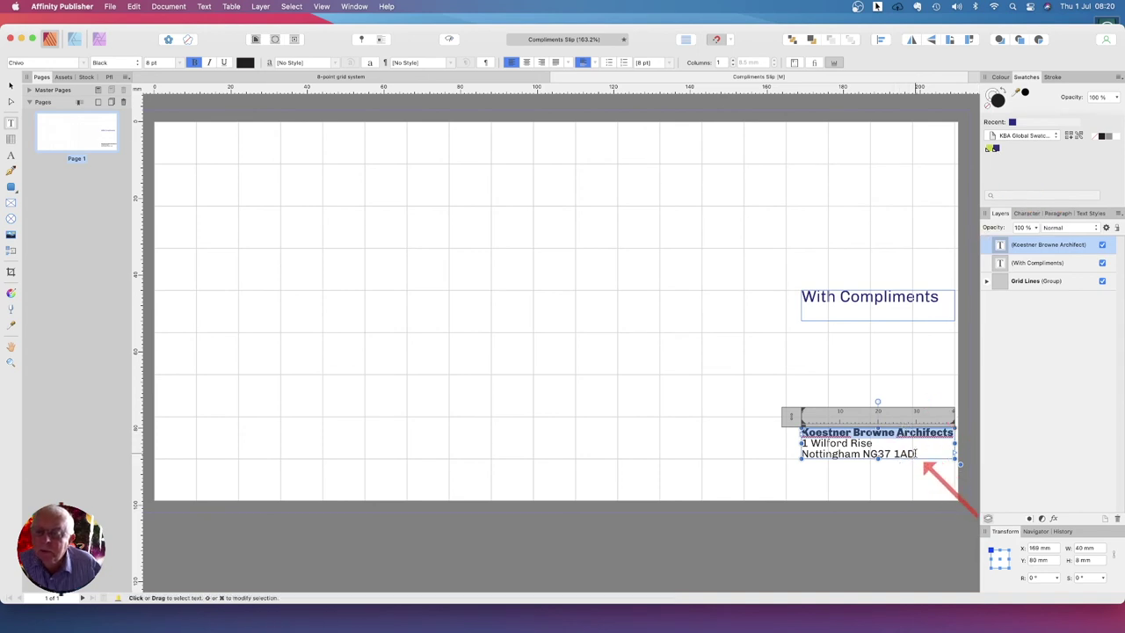
{"action": "left_click_drag", "start_coordinate": [916, 453], "coordinate": [802, 435]}
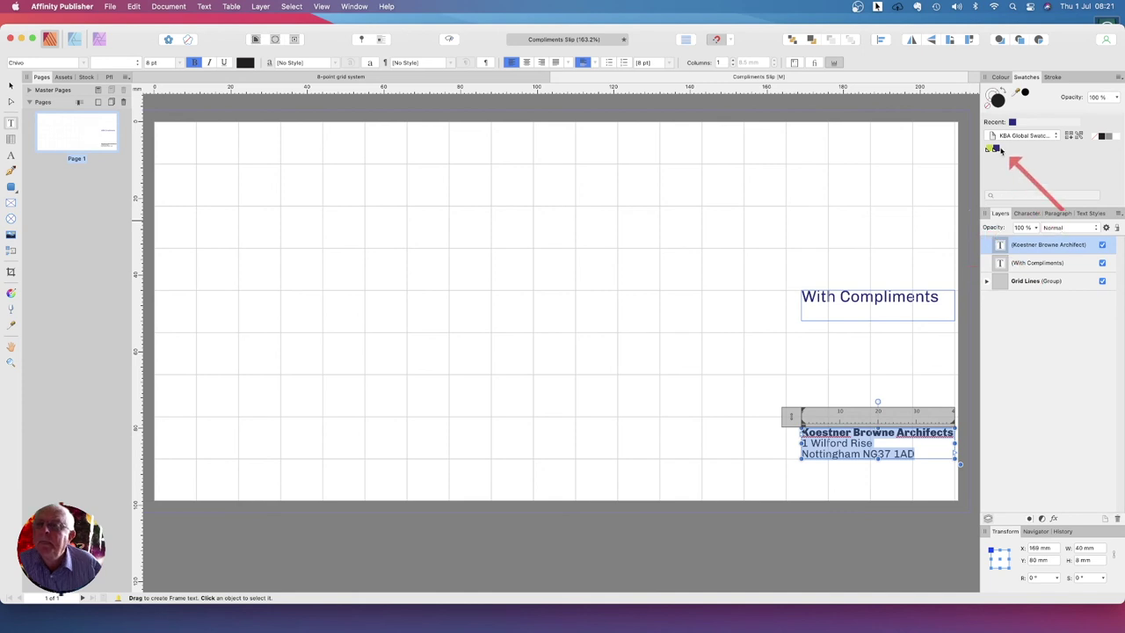
{"action": "left_click", "coordinate": [997, 149]}
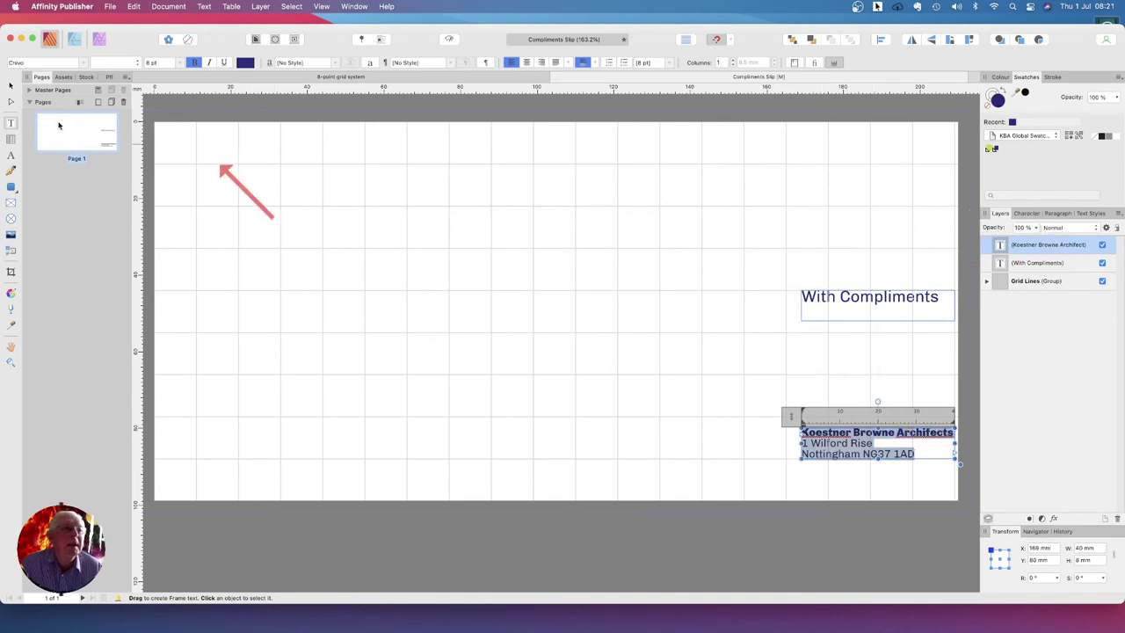
{"action": "left_click", "coordinate": [11, 85]}
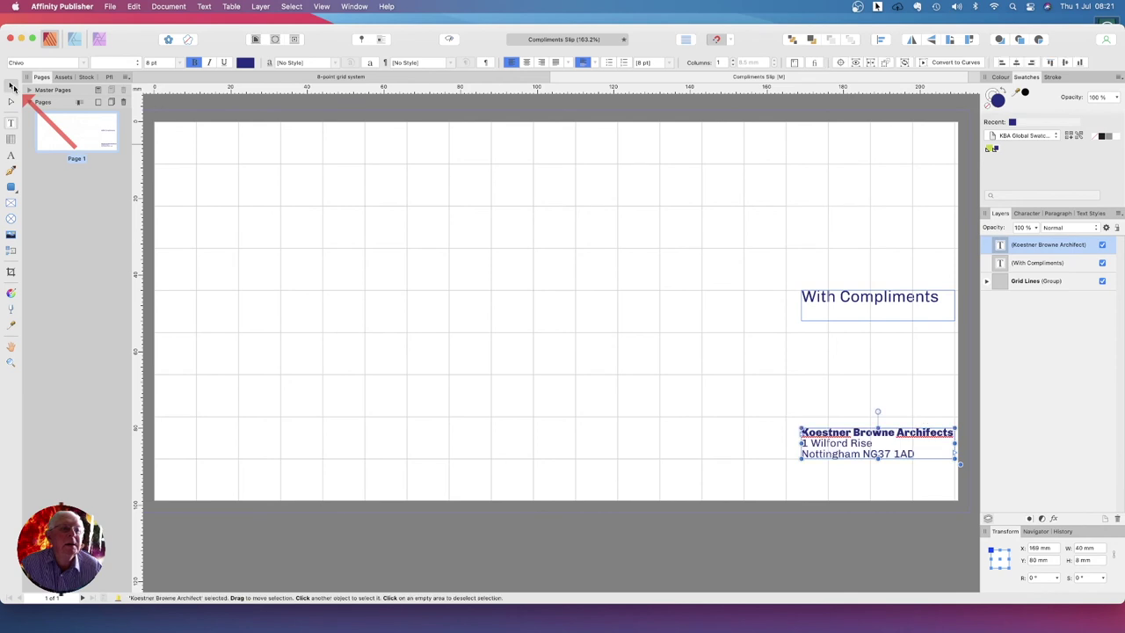
{"action": "left_click", "coordinate": [835, 364]}
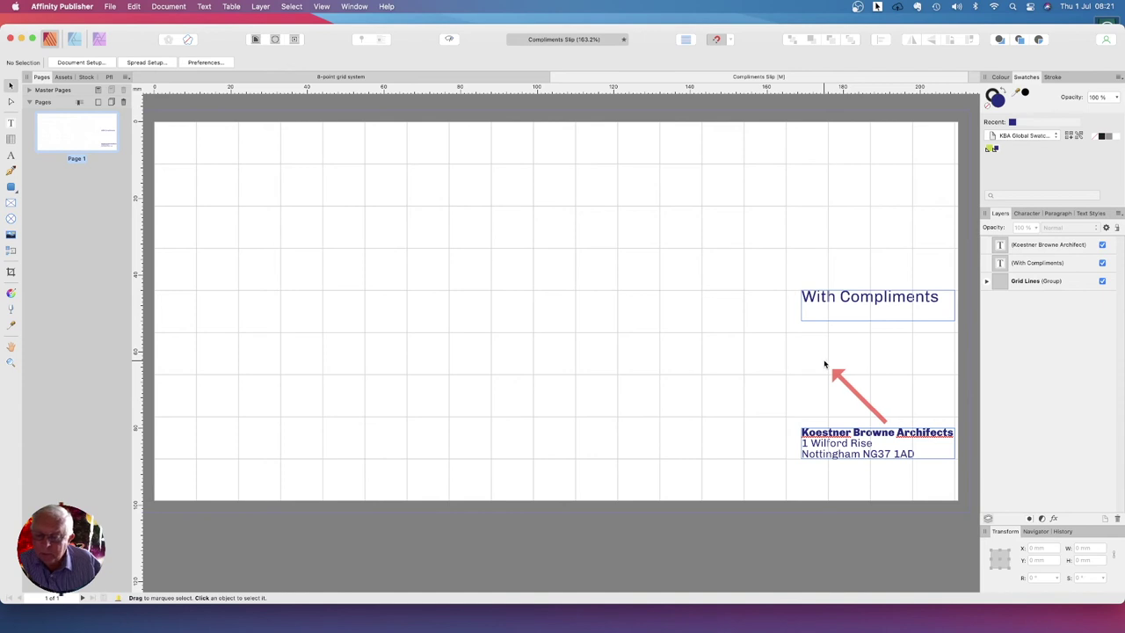
Place the KBA_logos.afdesign file from the KB-A Stationery folder into the Compliments Slip
{"action": "left_click", "coordinate": [112, 7]}
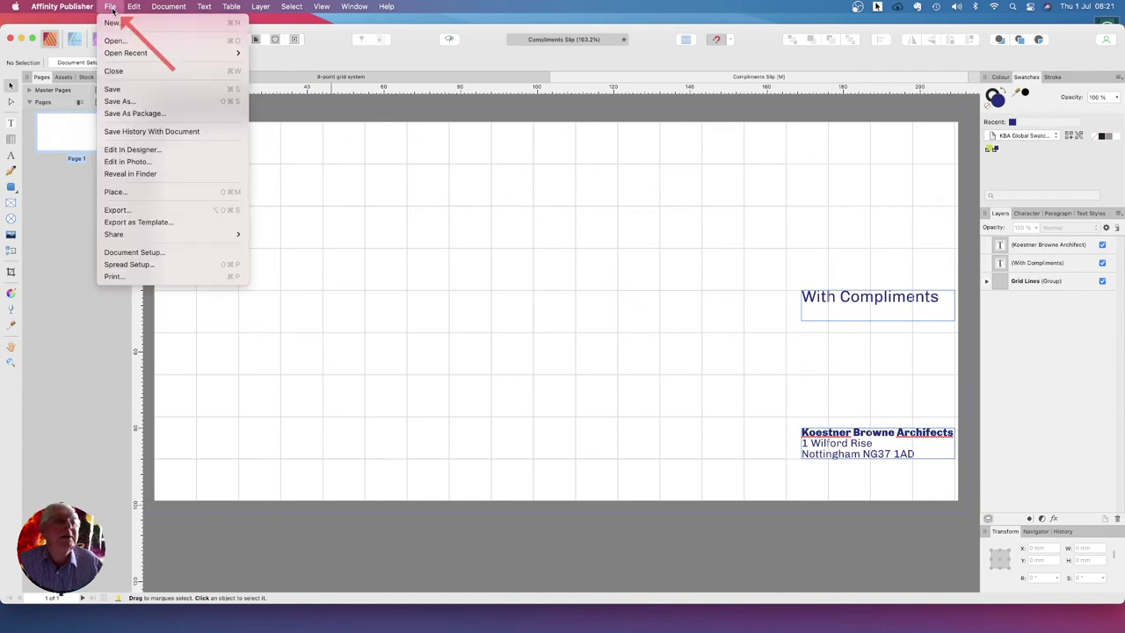
{"action": "left_click", "coordinate": [156, 192]}
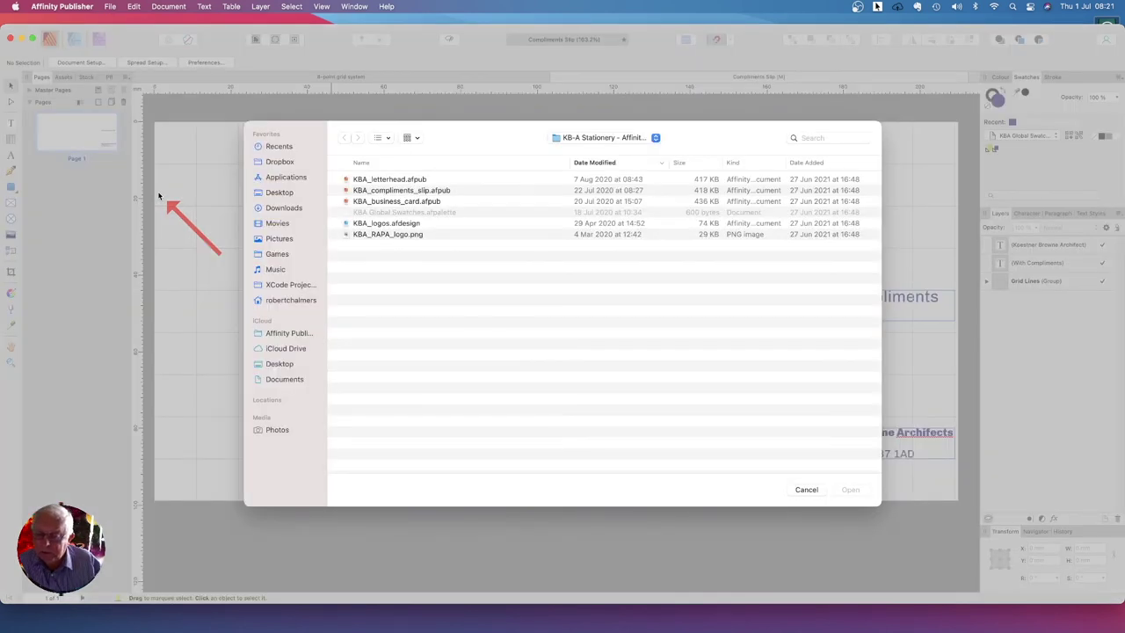
{"action": "left_click", "coordinate": [377, 224]}
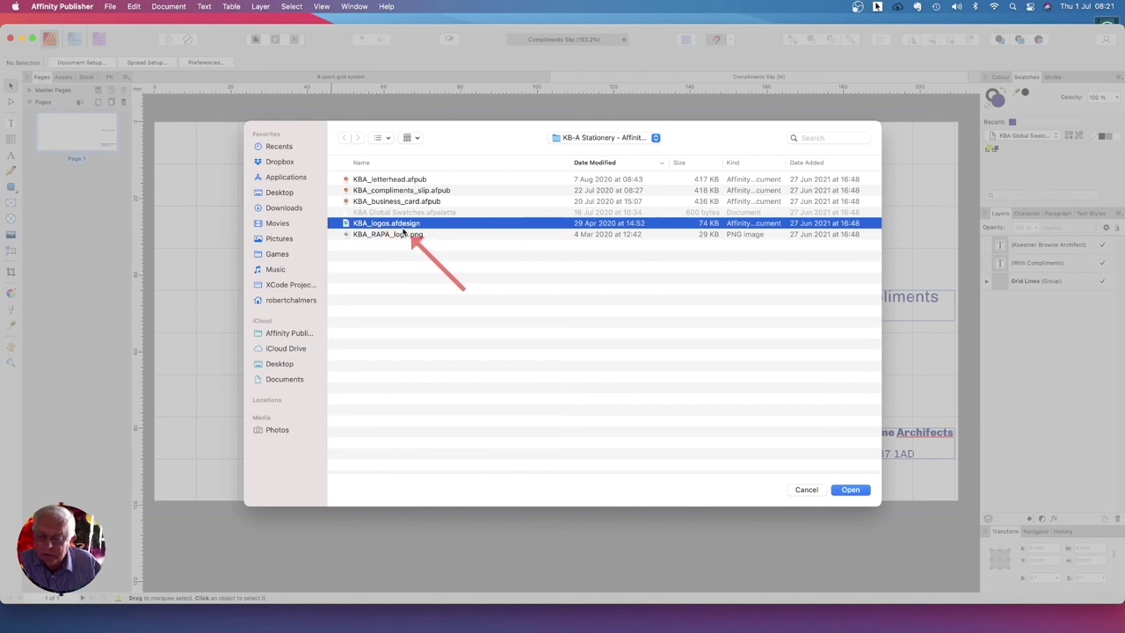
{"action": "left_click", "coordinate": [849, 491]}
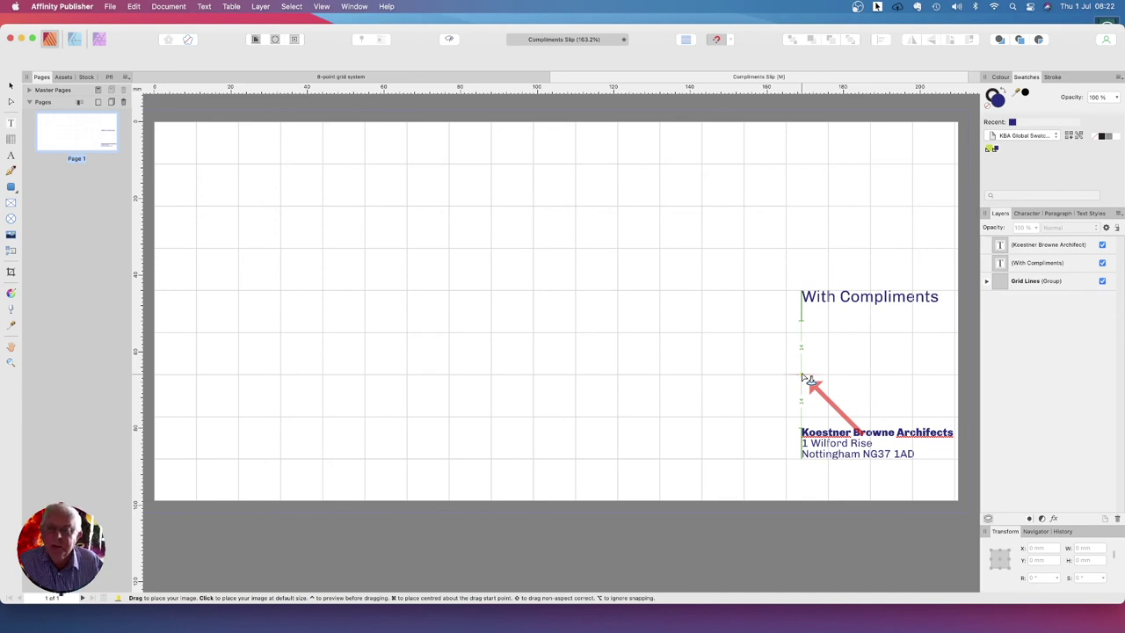
Drop the logo between heading and address and show its 'KBA Logo Blue and Green' artboard
{"action": "left_click_drag", "start_coordinate": [801, 378], "coordinate": [847, 409]}
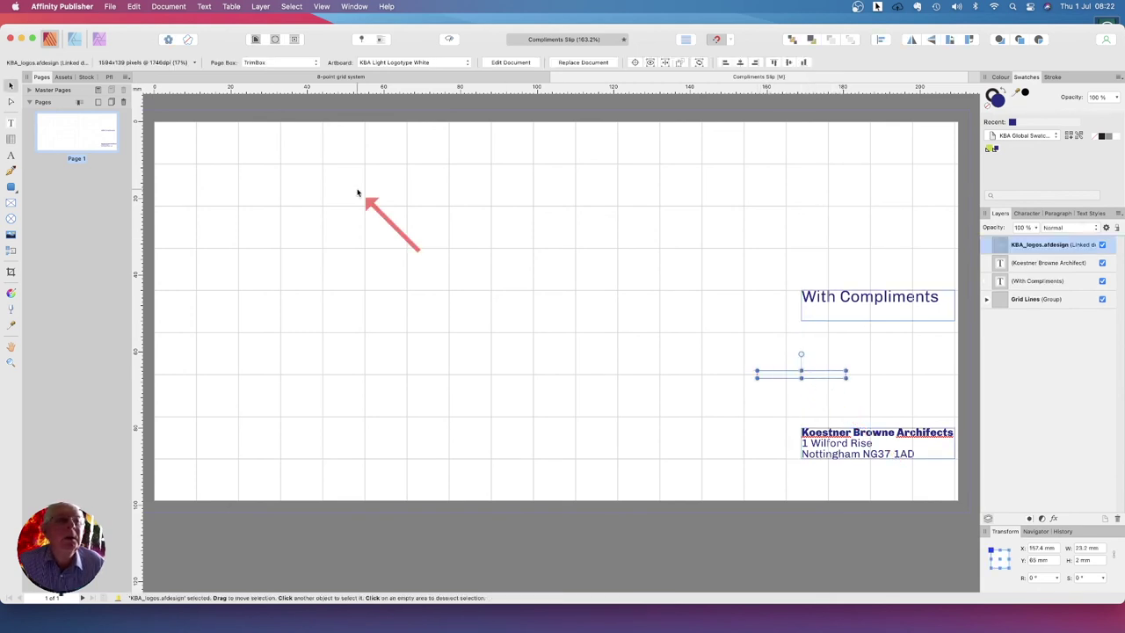
{"action": "left_click", "coordinate": [467, 63]}
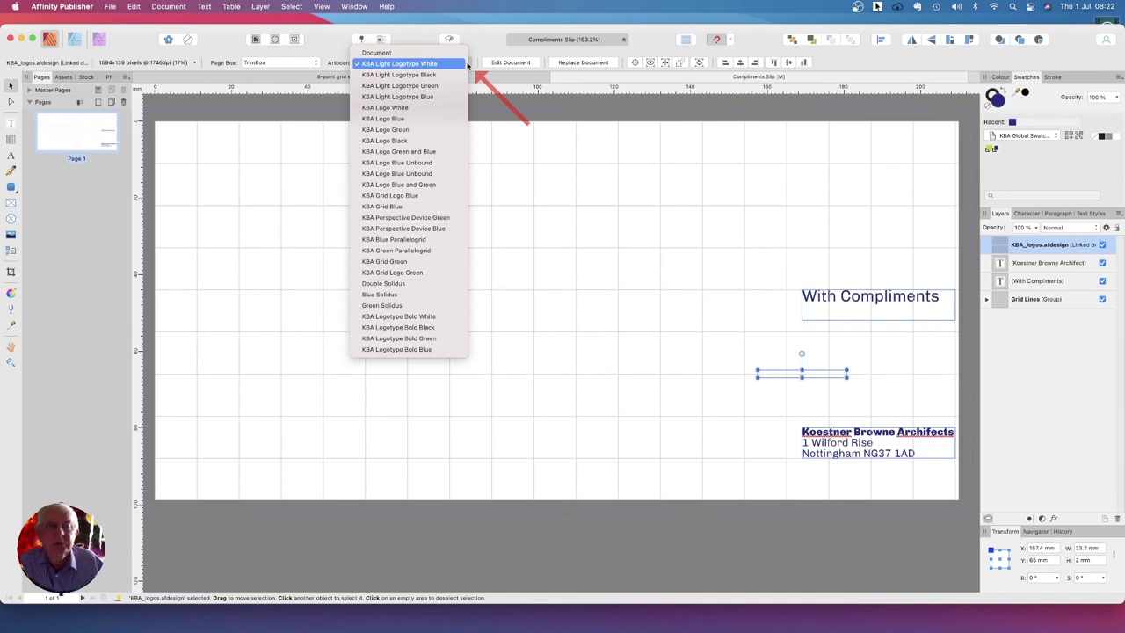
{"action": "left_click", "coordinate": [407, 185]}
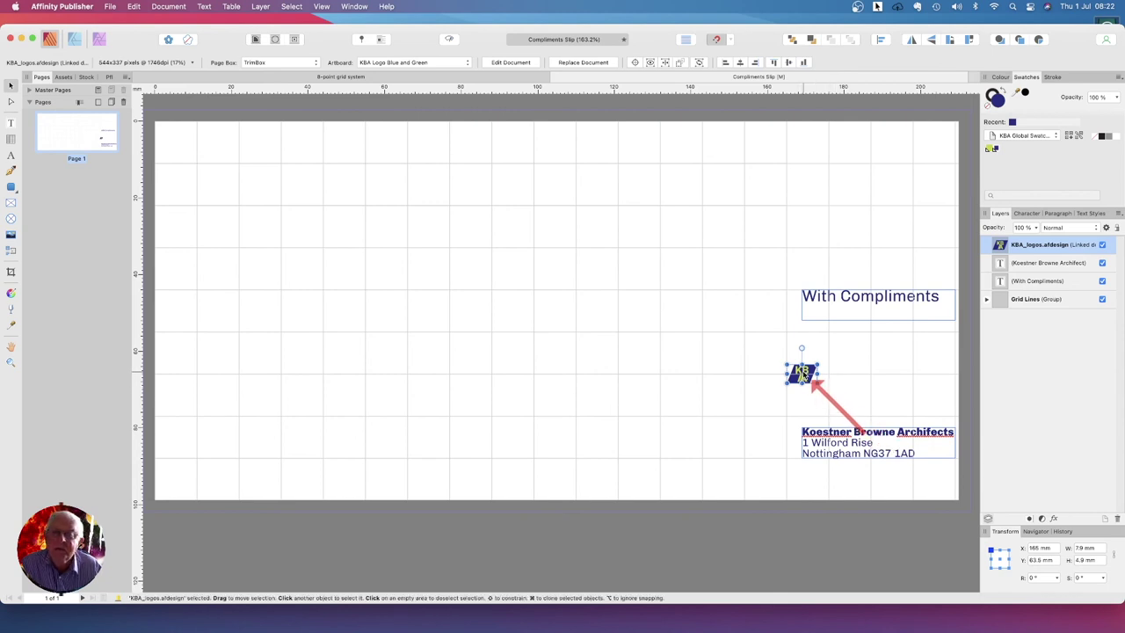
{"action": "left_click_drag", "start_coordinate": [801, 372], "coordinate": [809, 390]}
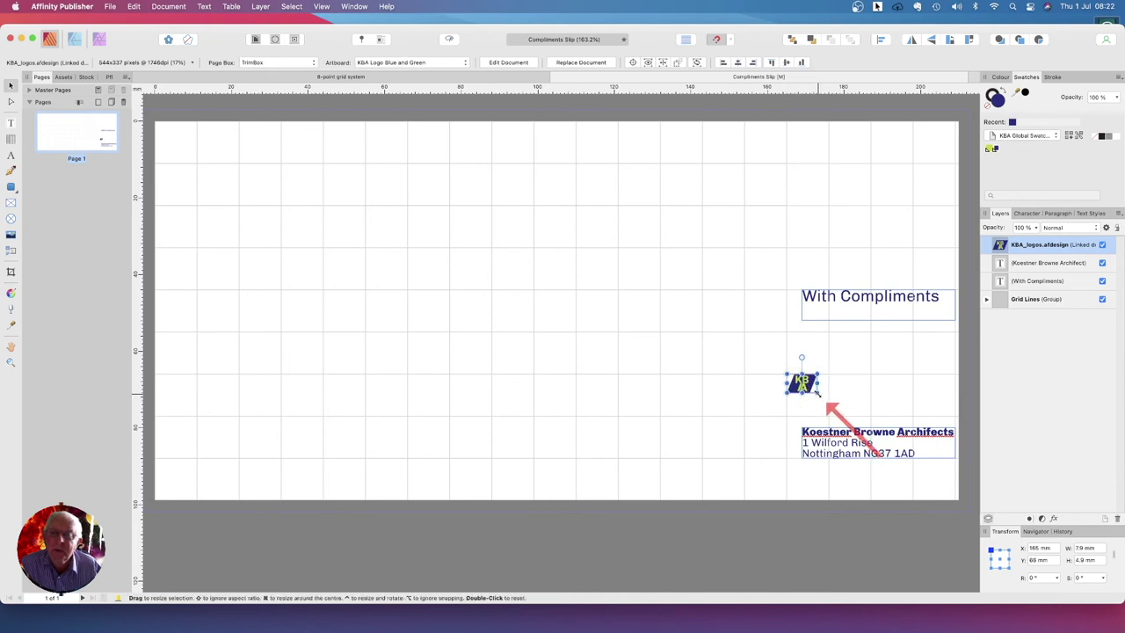
Resize the KBA logo to about 16.2 × 10 mm so it fits above the address
{"action": "left_click_drag", "start_coordinate": [818, 393], "coordinate": [844, 392]}
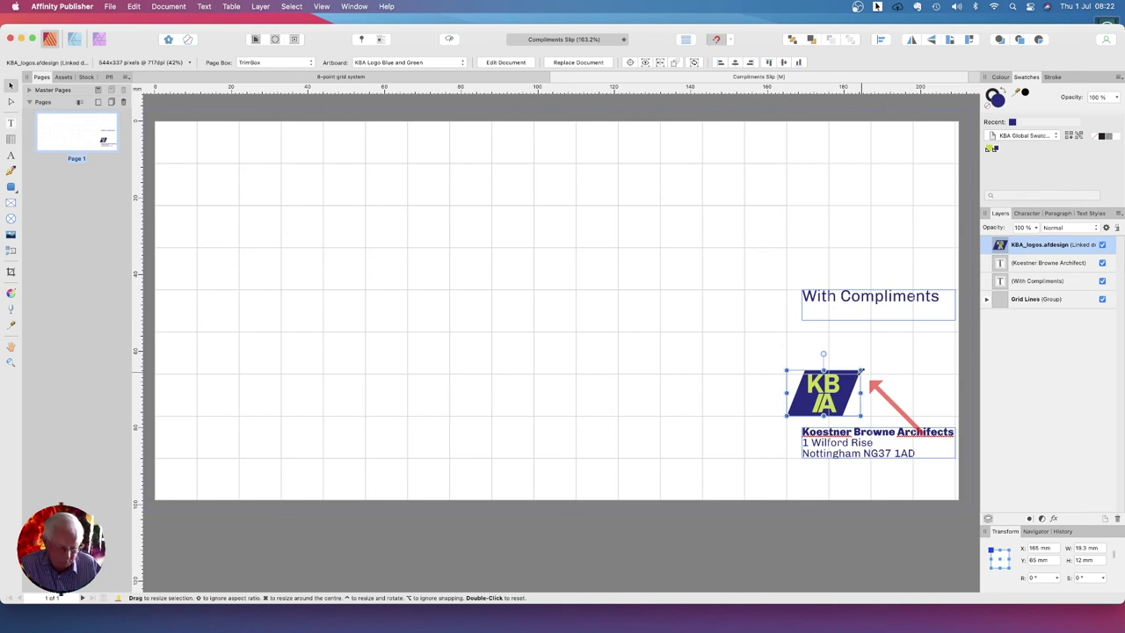
{"action": "left_click_drag", "start_coordinate": [862, 371], "coordinate": [854, 377]}
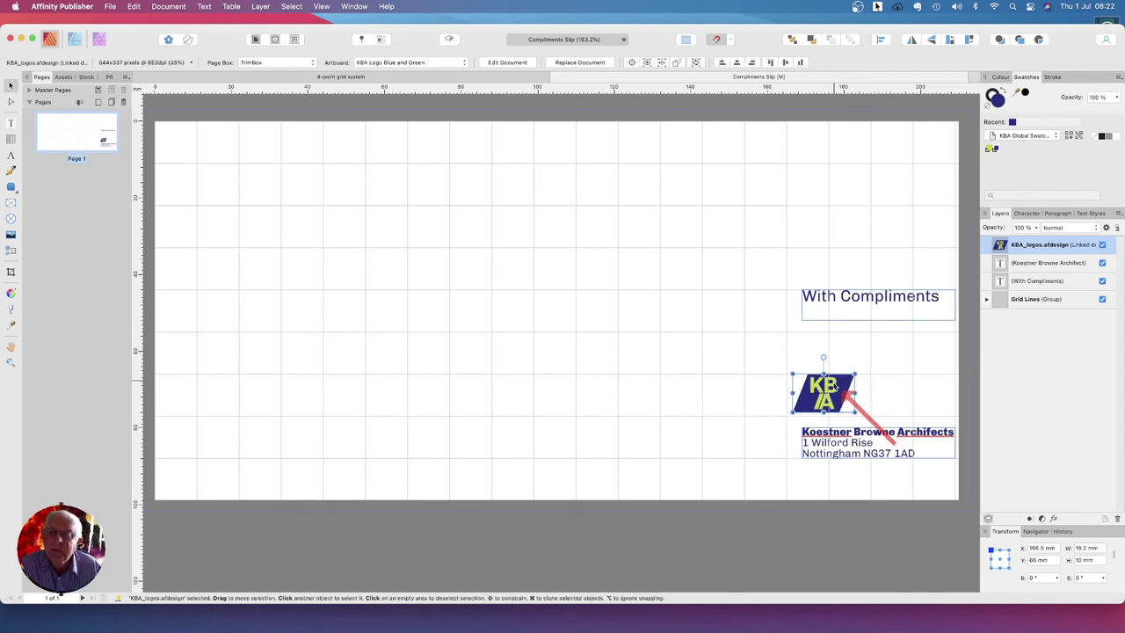
{"action": "left_click_drag", "start_coordinate": [834, 388], "coordinate": [833, 387]}
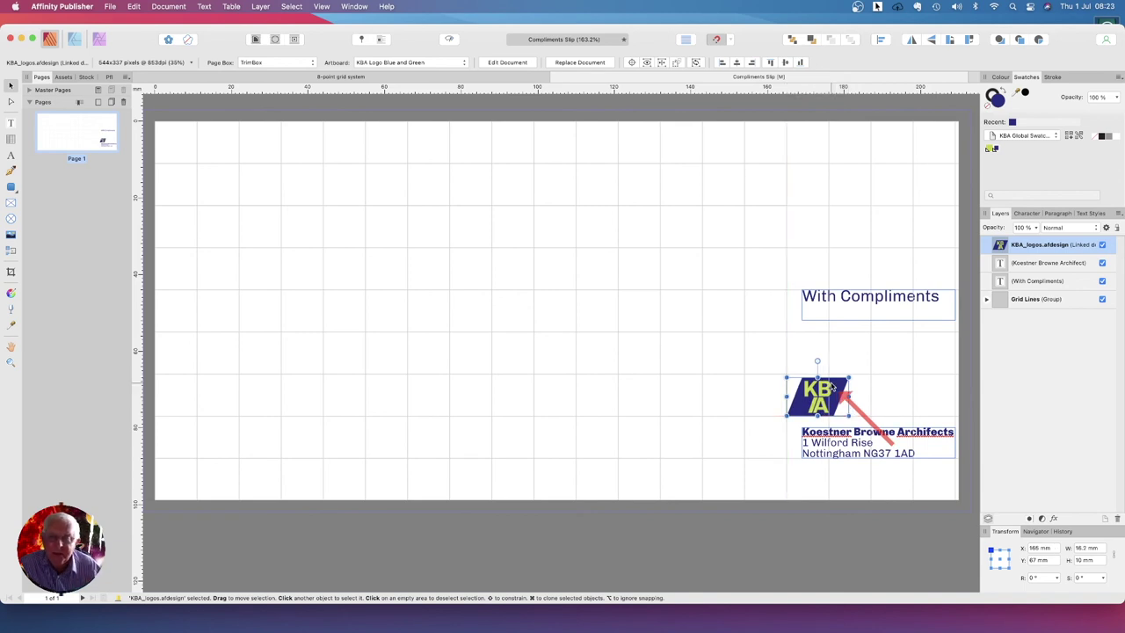
{"action": "scroll", "coordinate": [833, 387], "scroll_direction": "left", "scroll_amount": 2}
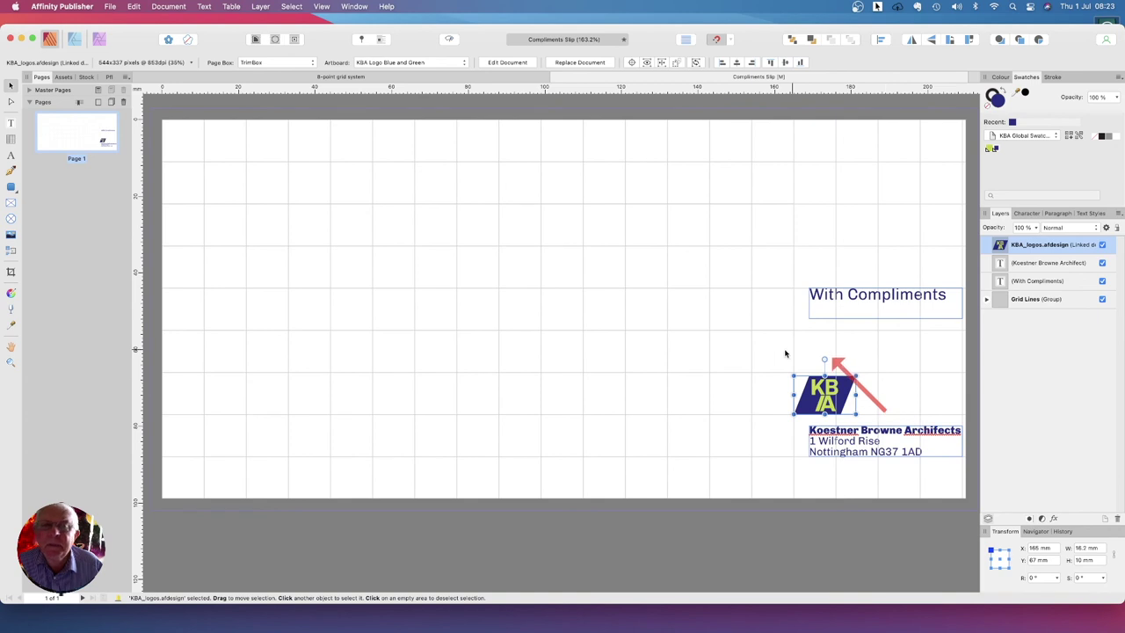
Move the logo right and up to align with the address text's left edge
{"action": "left_click", "coordinate": [887, 348]}
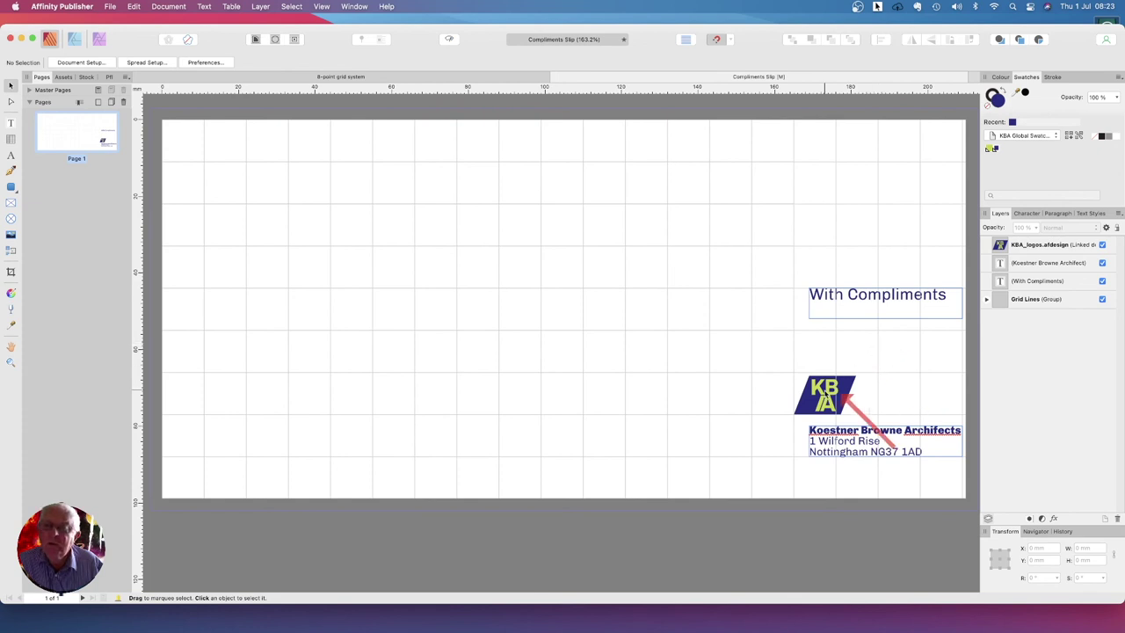
{"action": "left_click", "coordinate": [825, 399]}
{"action": "left_click_drag", "start_coordinate": [825, 400], "coordinate": [839, 402]}
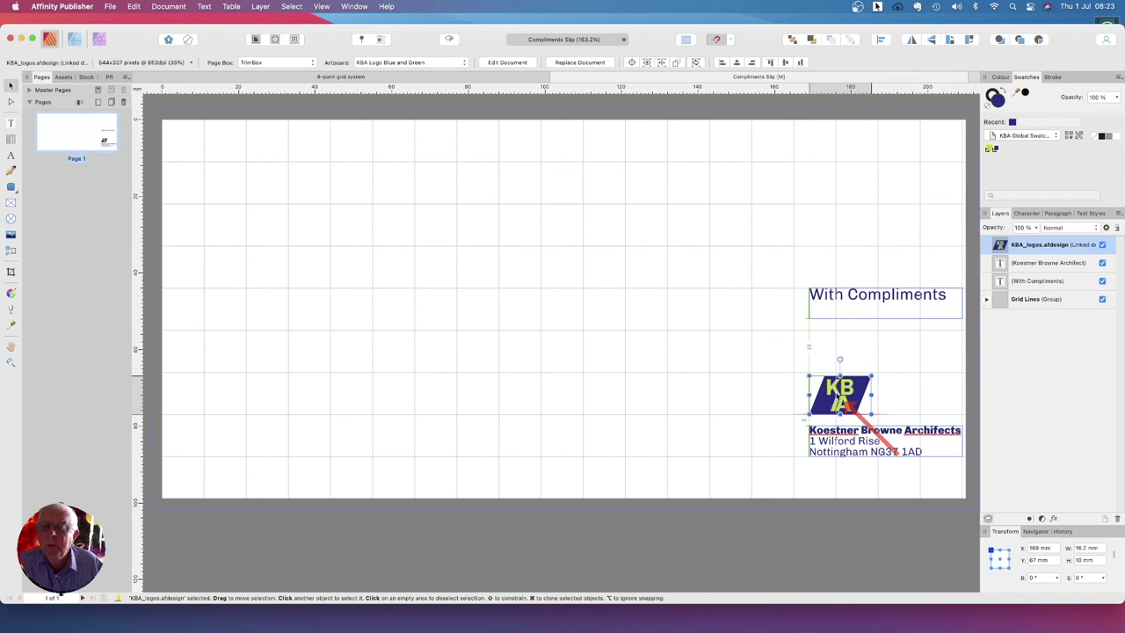
{"action": "left_click_drag", "start_coordinate": [839, 400], "coordinate": [839, 396]}
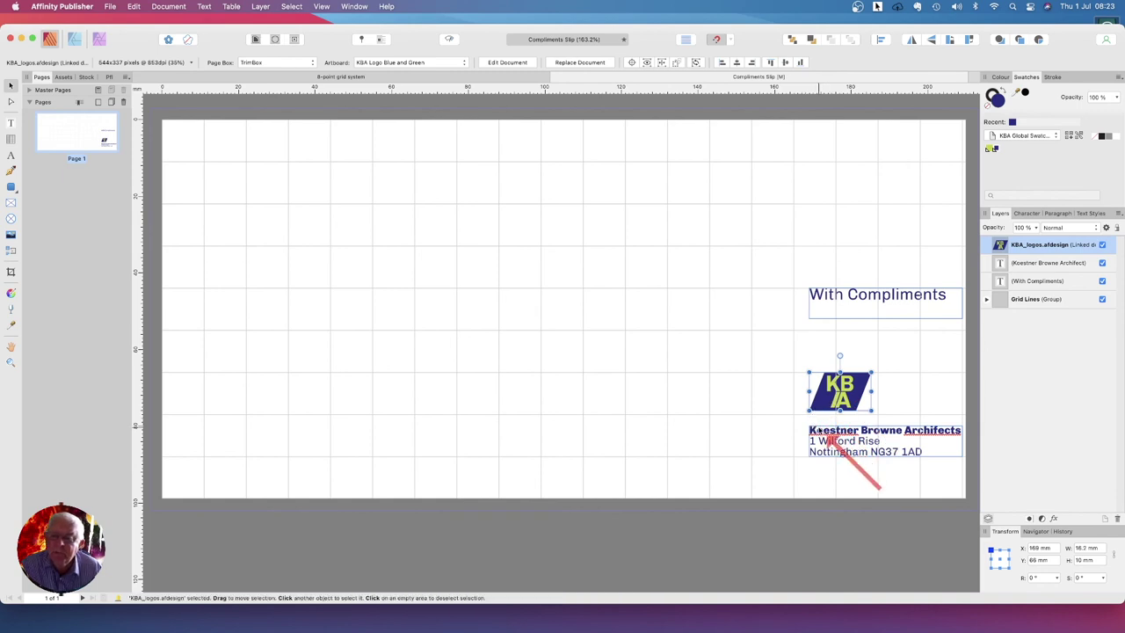
{"action": "left_click", "coordinate": [831, 309]}
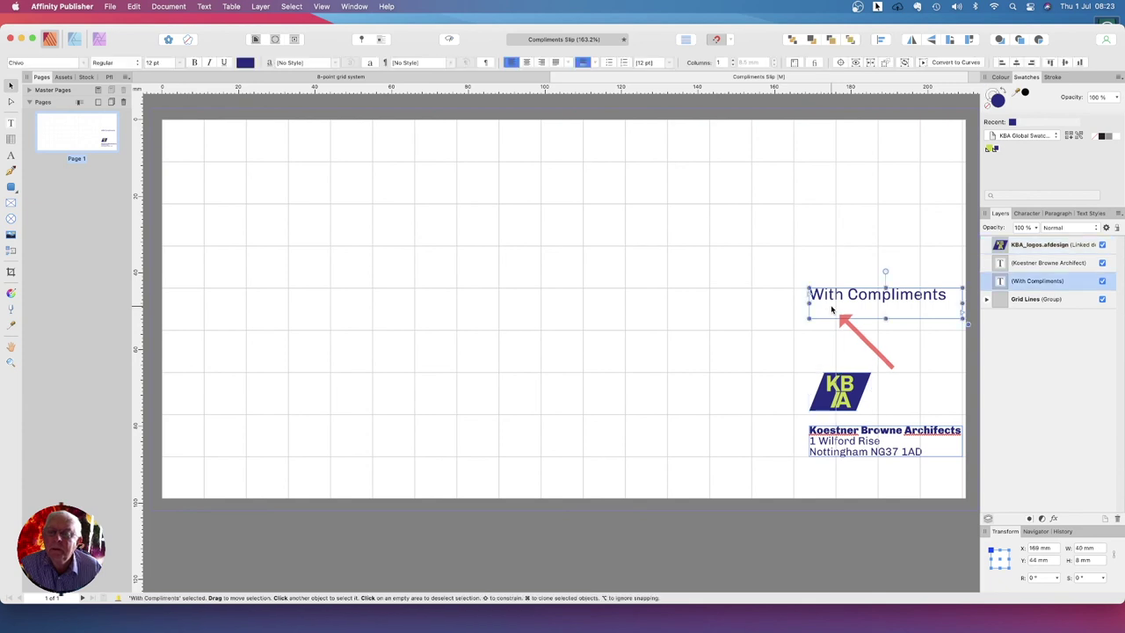
Raise the With Compliments heading frame with snapping toggled, fixing its Y position at 41 mm
{"action": "left_click_drag", "start_coordinate": [831, 310], "coordinate": [831, 303]}
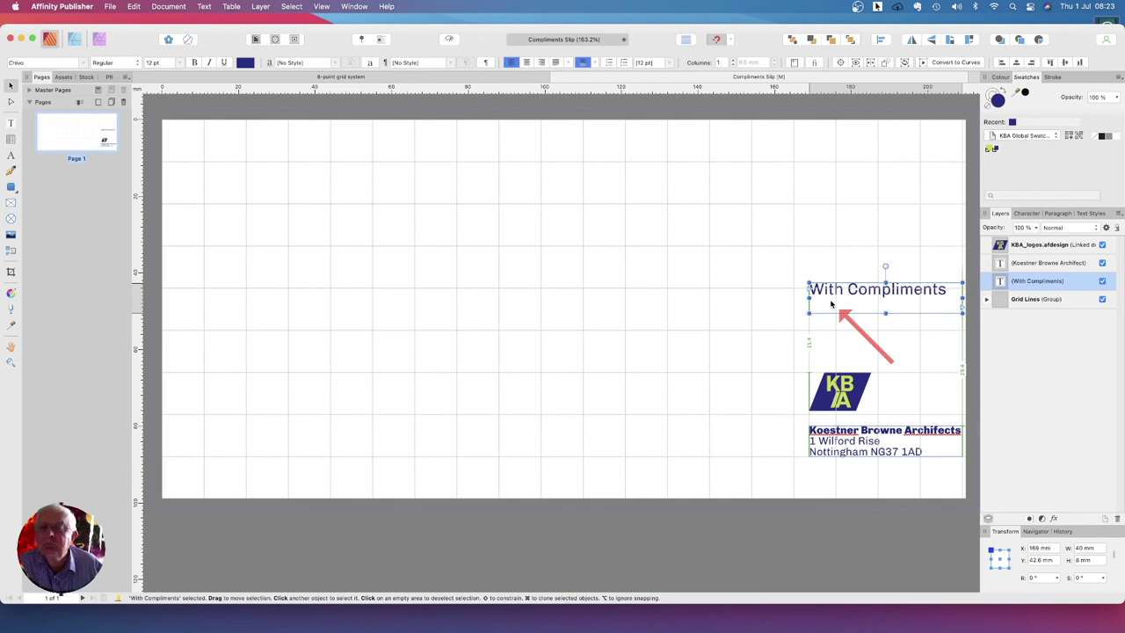
{"action": "left_click_drag", "start_coordinate": [832, 304], "coordinate": [832, 308]}
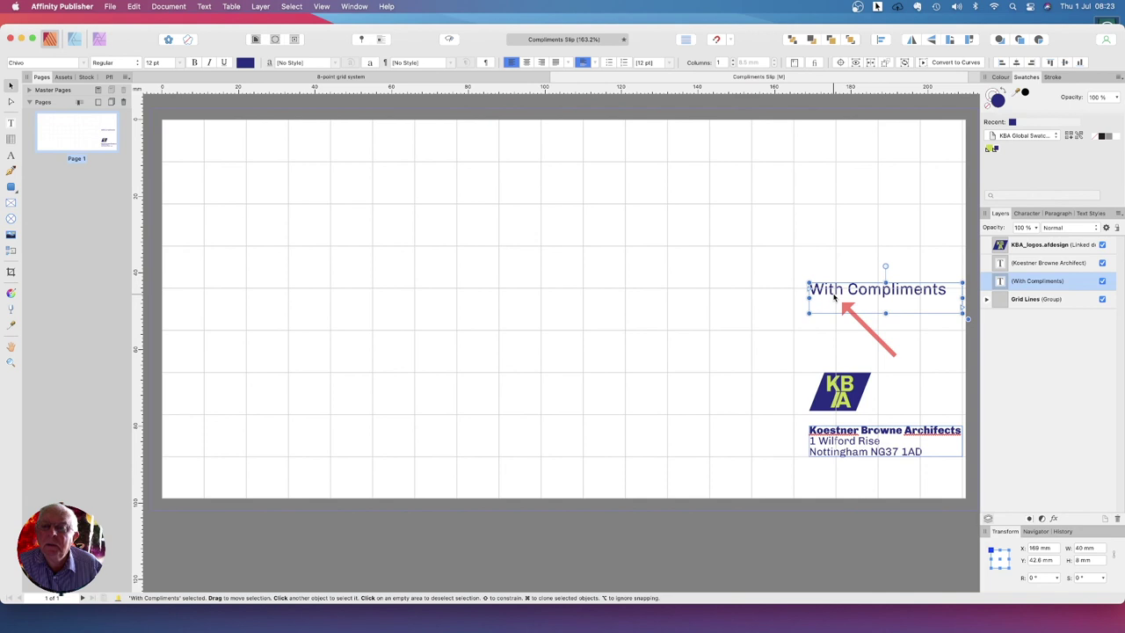
{"action": "left_click_drag", "start_coordinate": [834, 296], "coordinate": [834, 298]}
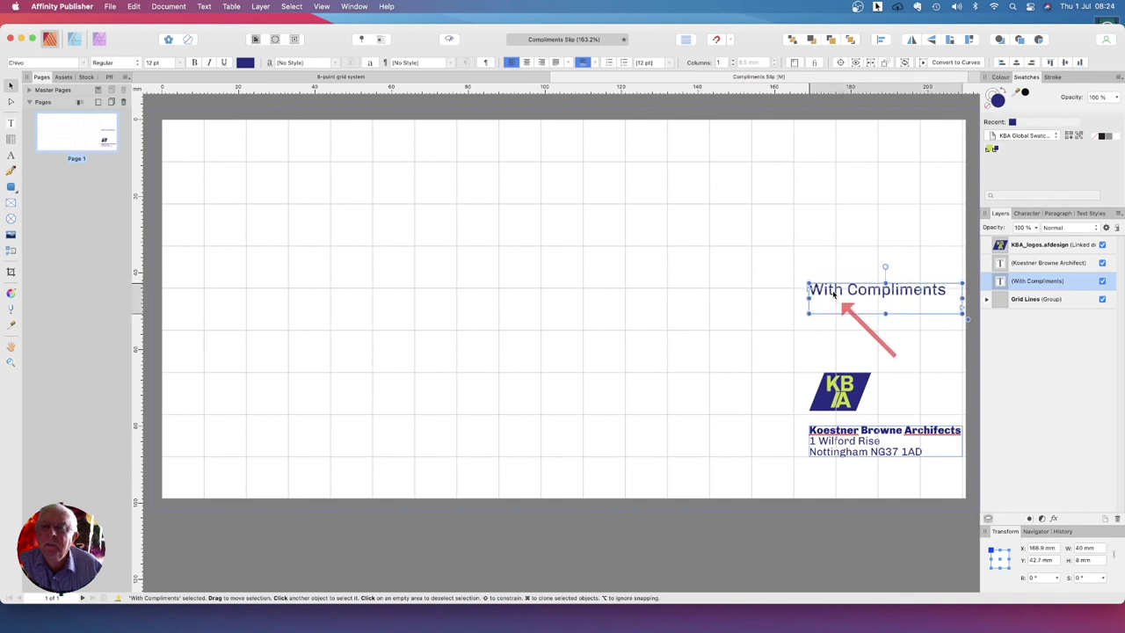
{"action": "left_click", "coordinate": [717, 40]}
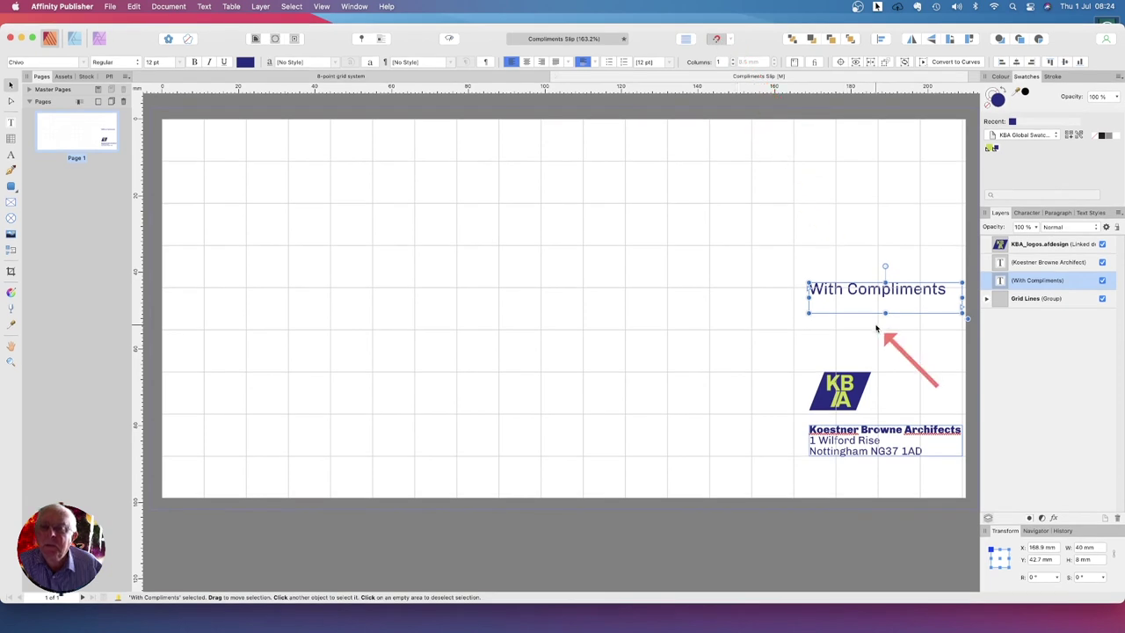
{"action": "left_click_drag", "start_coordinate": [860, 304], "coordinate": [860, 304]}
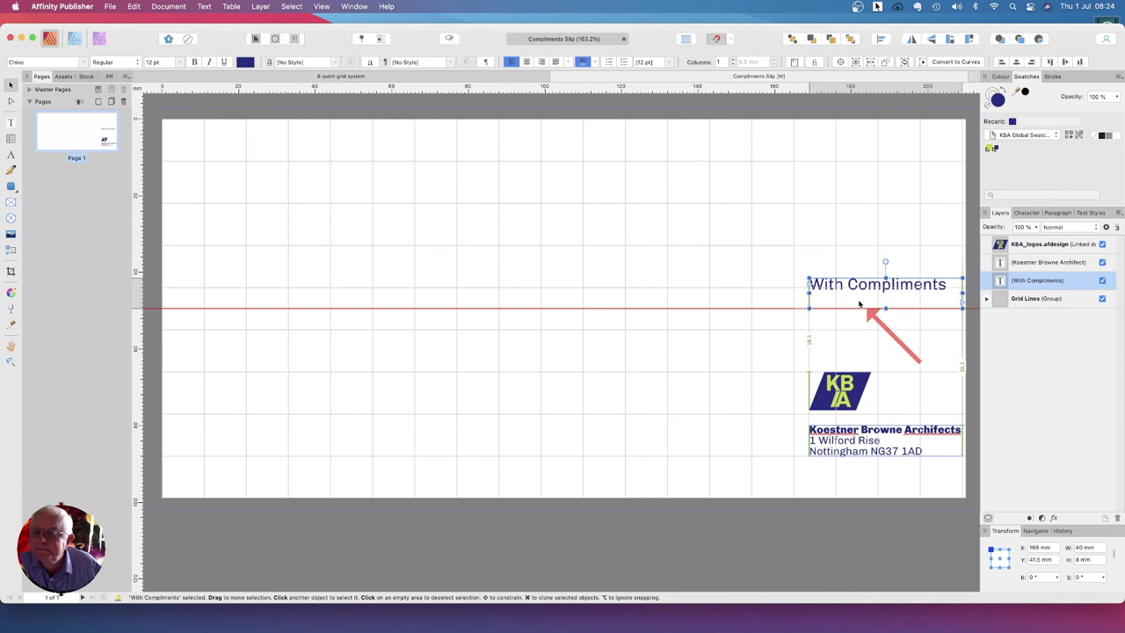
{"action": "left_click_drag", "start_coordinate": [859, 304], "coordinate": [861, 306]}
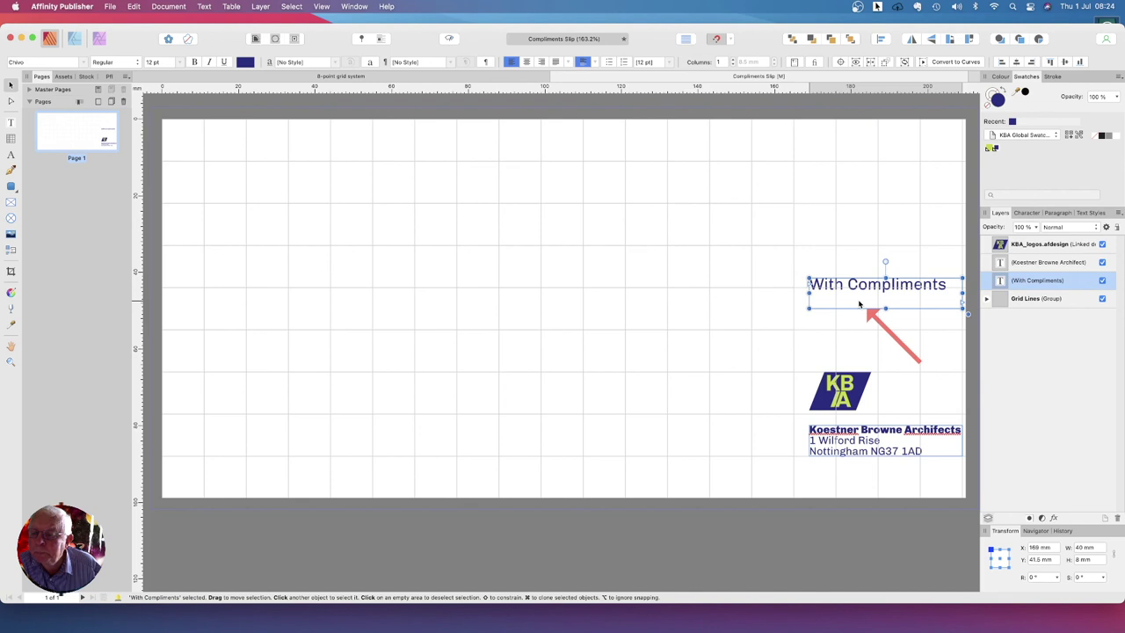
{"action": "double_click", "coordinate": [1037, 559]}
{"action": "type", "text": "41"}
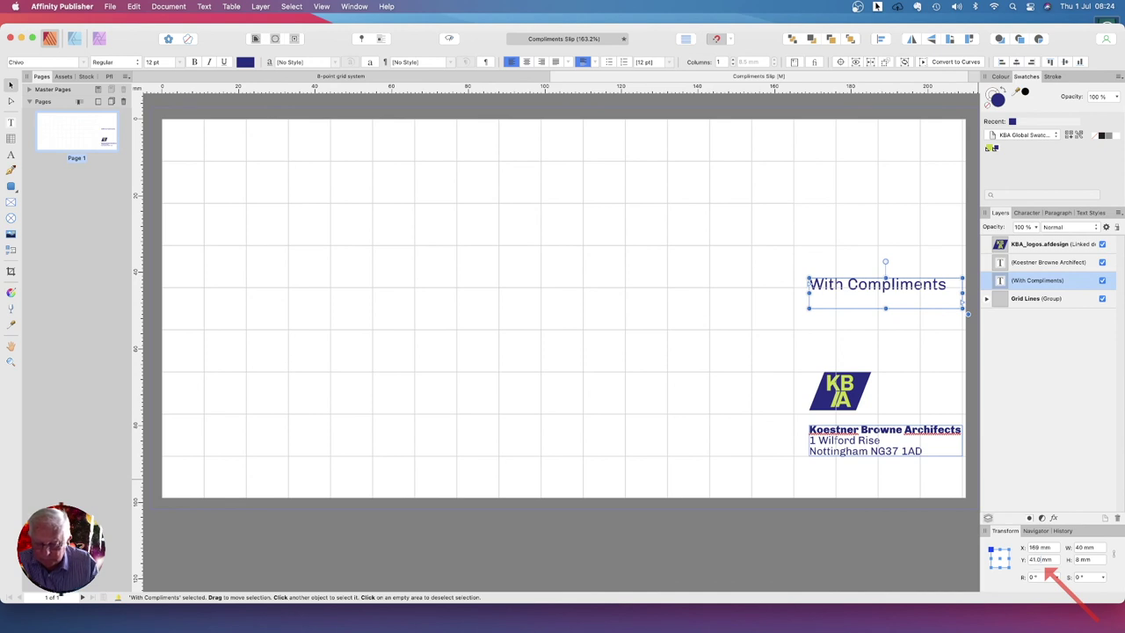
{"action": "key", "text": "Return"}
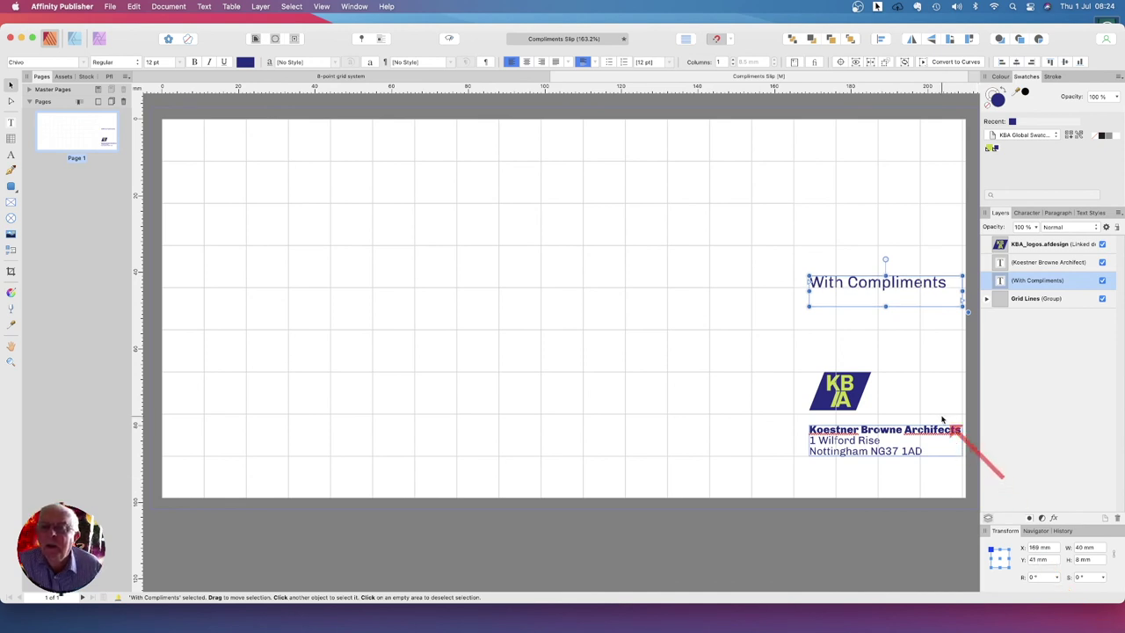
{"action": "left_click", "coordinate": [861, 325]}
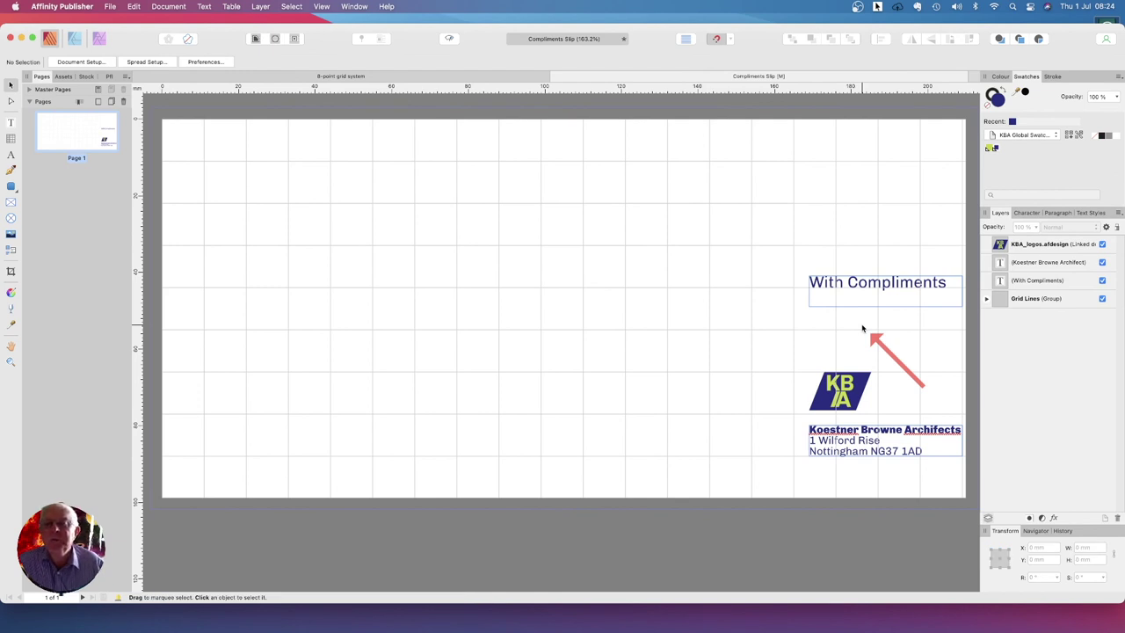
Check the navy address block, then save the Compliments Slip with File > Save
{"action": "double_click", "coordinate": [931, 434]}
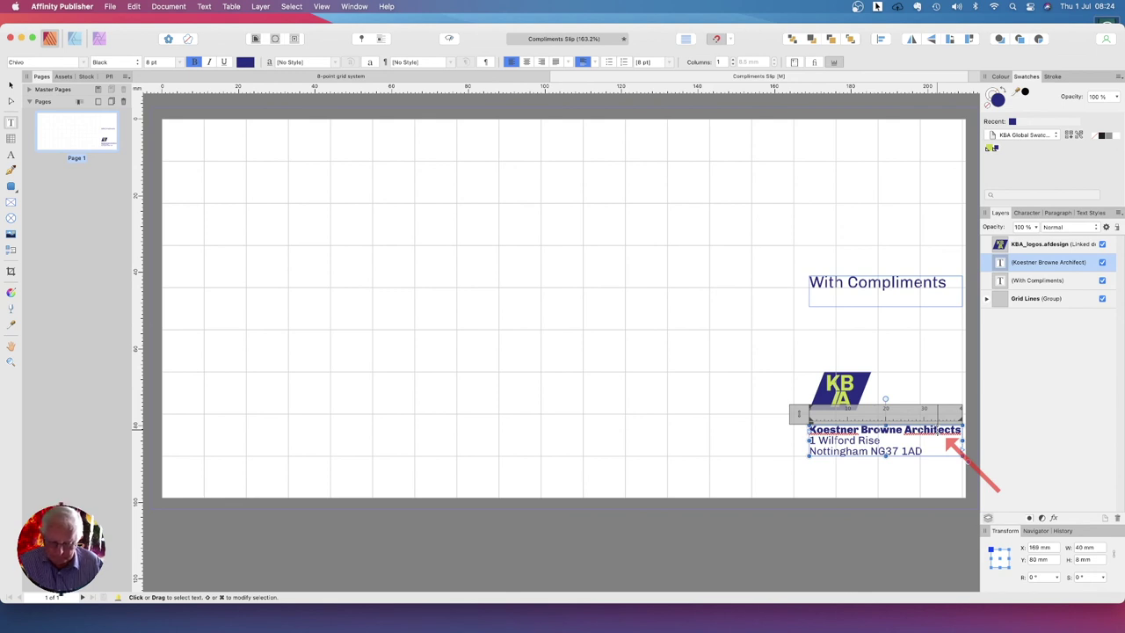
{"action": "scroll", "coordinate": [940, 450], "scroll_direction": "down", "scroll_amount": 1}
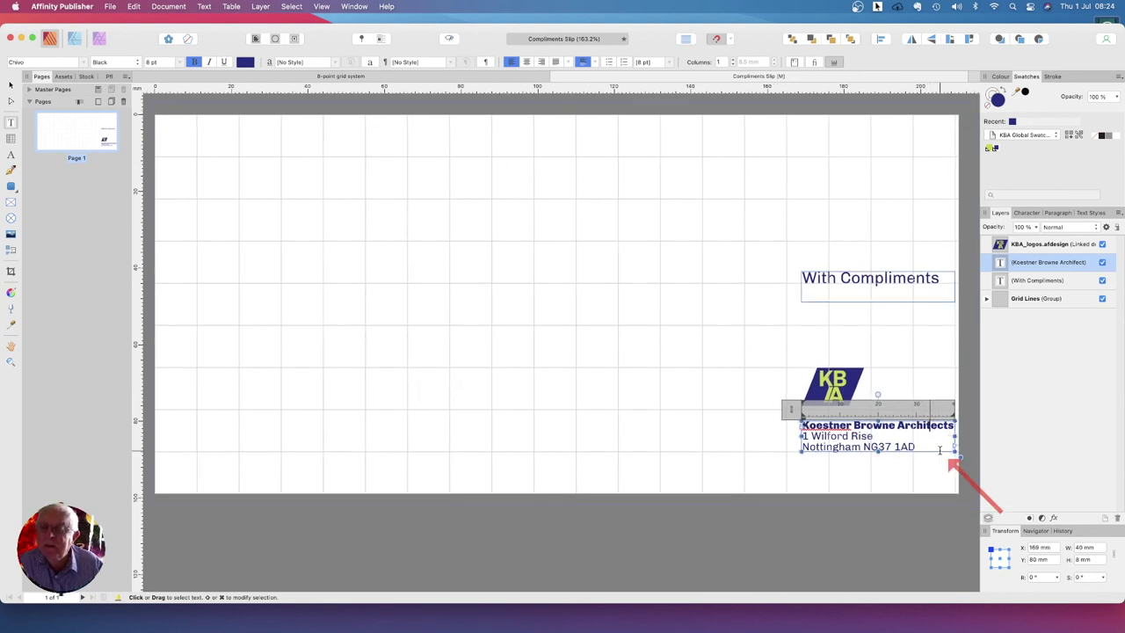
{"action": "scroll", "coordinate": [939, 450], "scroll_direction": "right", "scroll_amount": 1}
{"action": "left_click", "coordinate": [934, 472]}
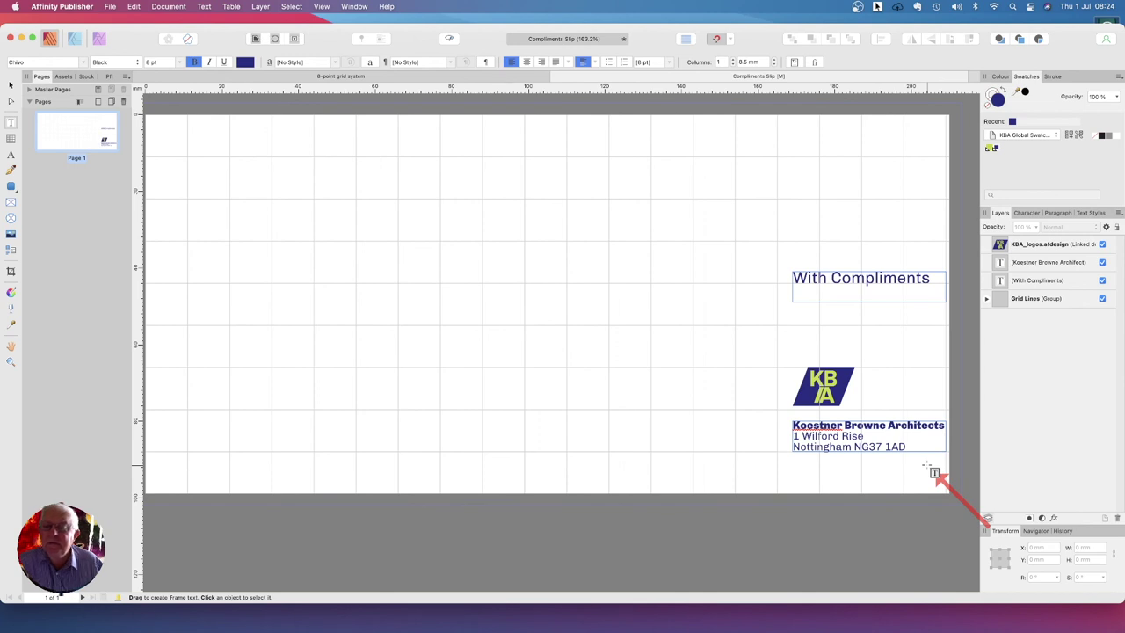
{"action": "scroll", "coordinate": [552, 371], "scroll_direction": "down", "scroll_amount": 1}
{"action": "scroll", "coordinate": [552, 365], "scroll_direction": "right", "scroll_amount": 1}
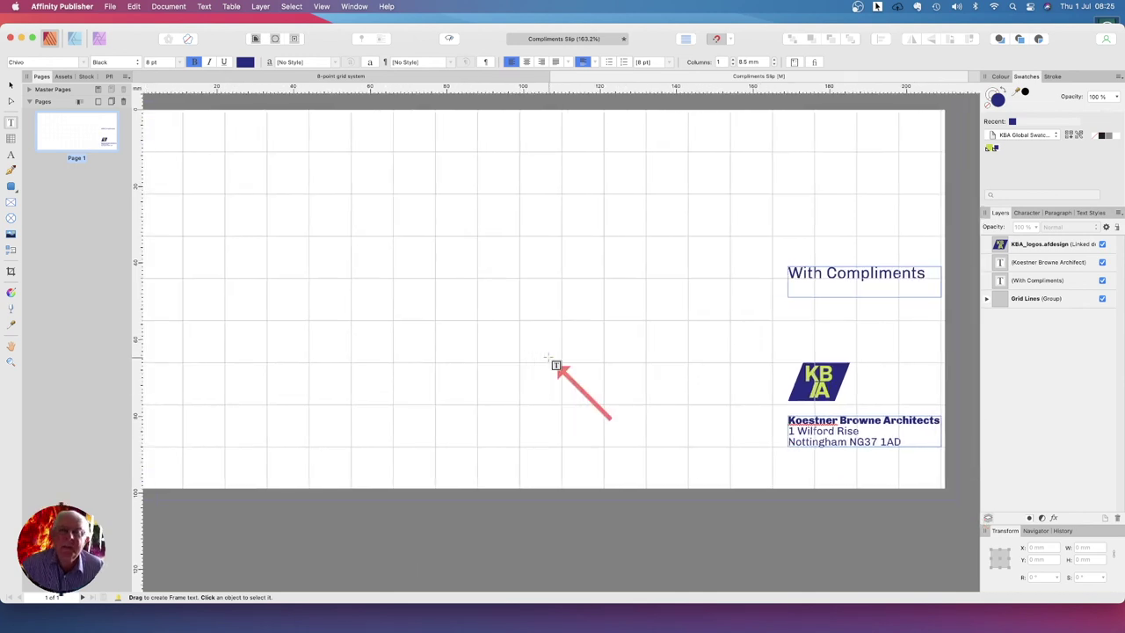
{"action": "left_click", "coordinate": [107, 10]}
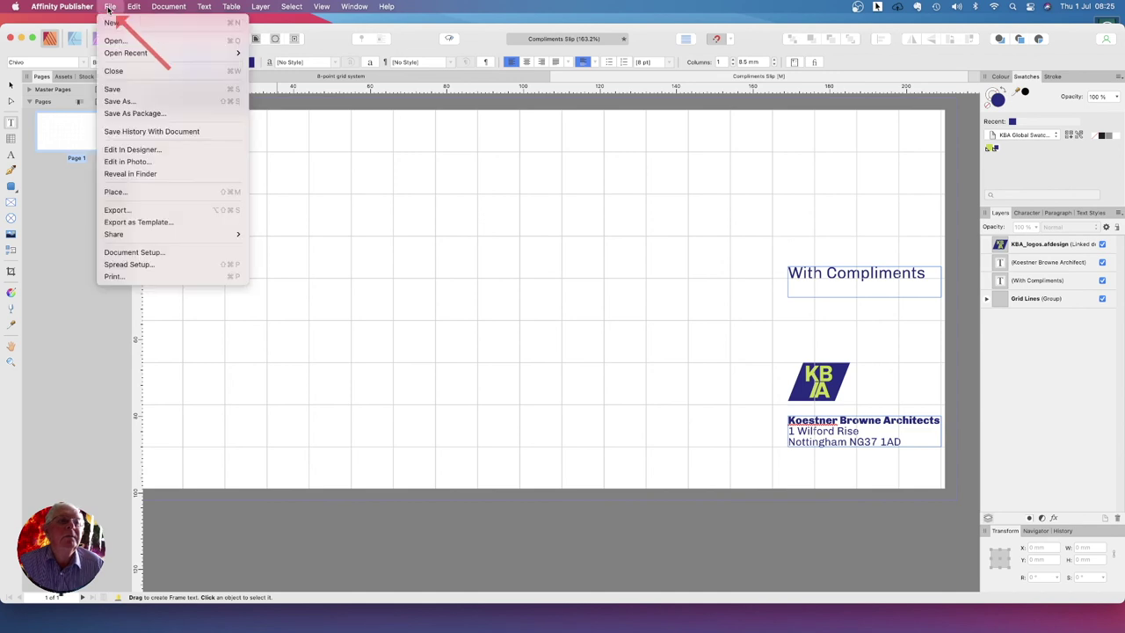
{"action": "left_click", "coordinate": [129, 90]}
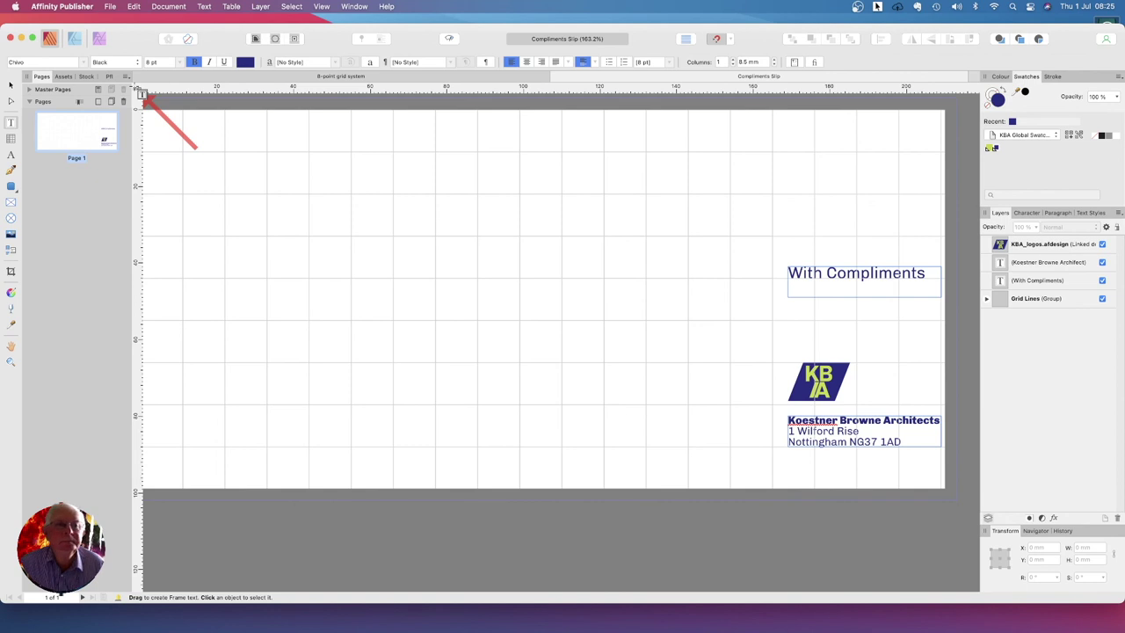
{"action": "scroll", "coordinate": [216, 138], "scroll_direction": "left", "scroll_amount": 2}
{"action": "scroll", "coordinate": [216, 138], "scroll_direction": "right", "scroll_amount": 1}
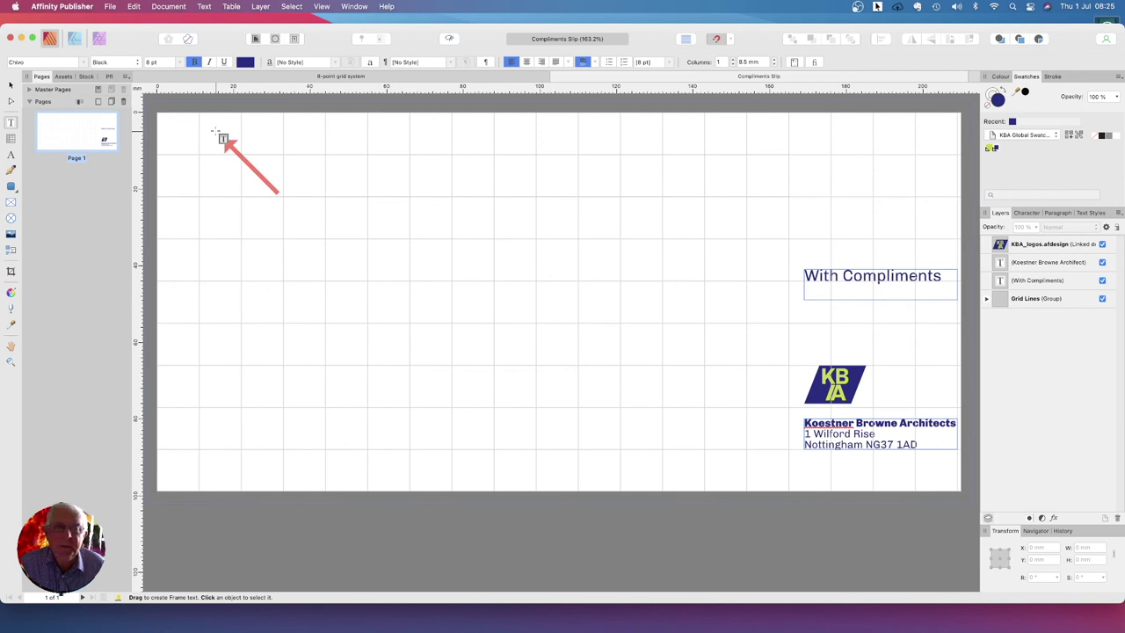
{"action": "left_click", "coordinate": [10, 86]}
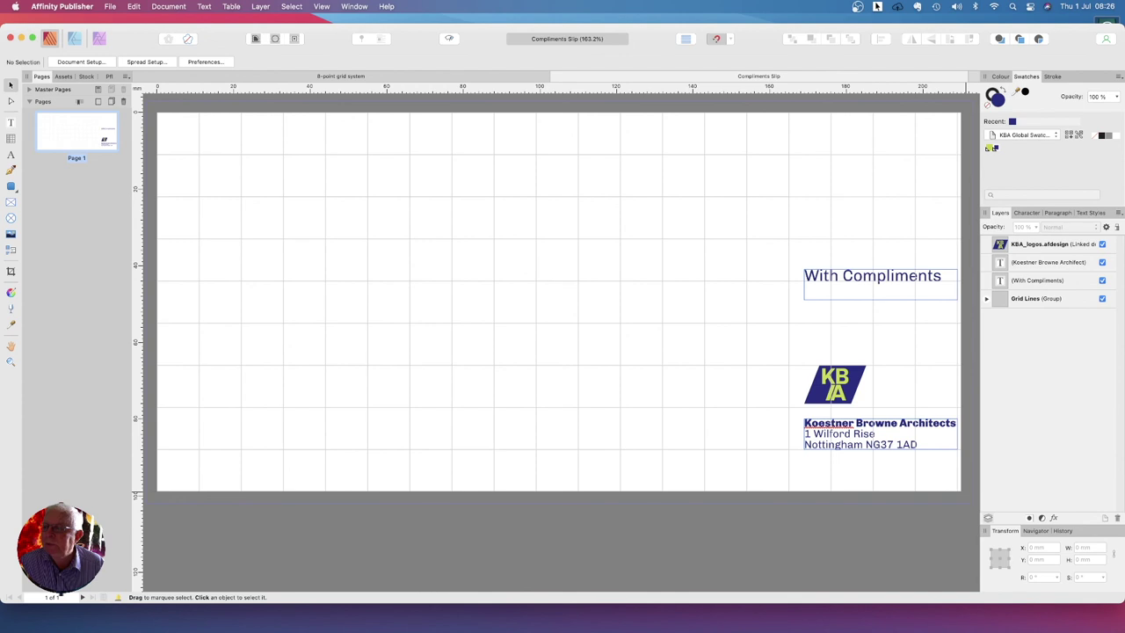
{"action": "left_click", "coordinate": [876, 6]}
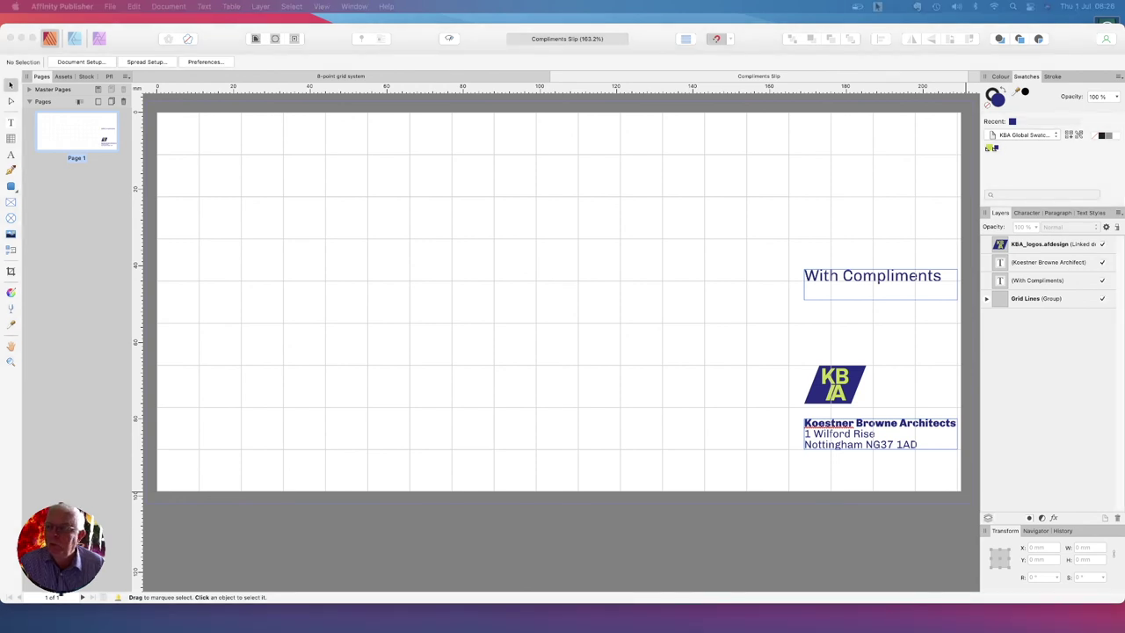